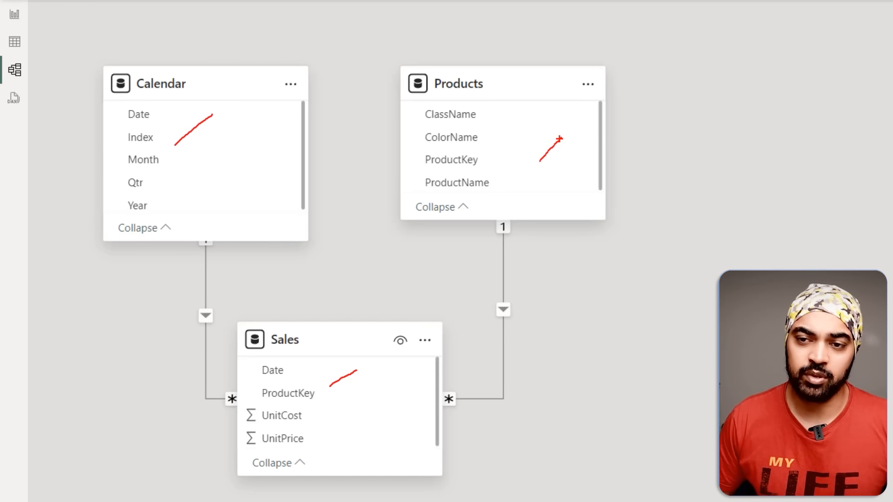
Switch to the report view and examine how the Total Sales $Mn values accumulate down the product table.
left_click(14, 14)
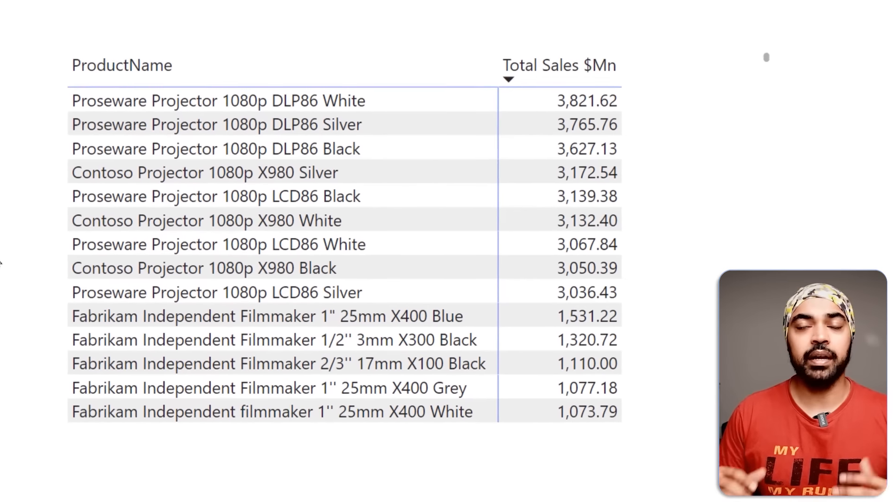
key("ctrl+2")
left_click_drag(53, 40, 449, 418)
left_click_drag(621, 31, 622, 63)
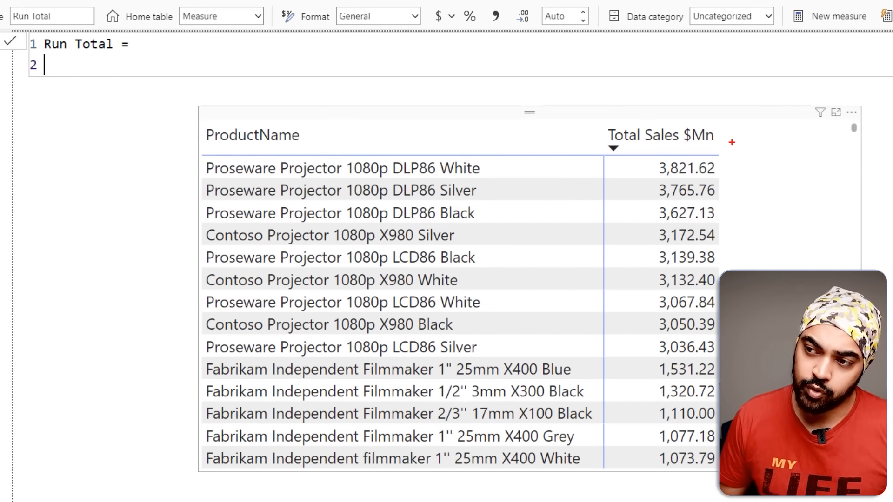
left_click_drag(732, 142, 731, 201)
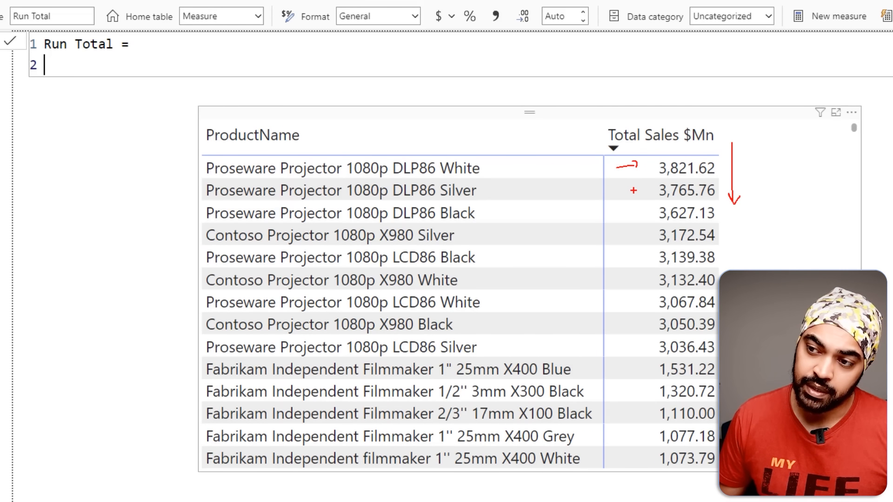
left_click_drag(652, 154, 721, 204)
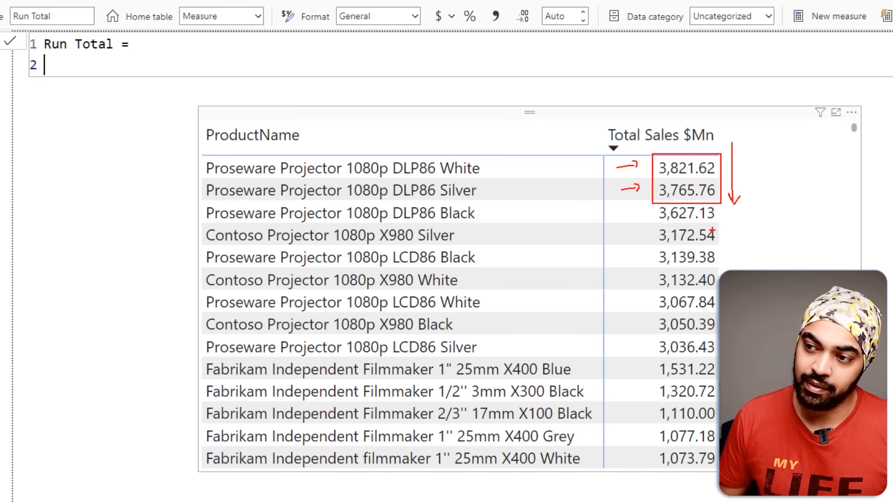
left_click_drag(723, 217, 742, 215)
left_click_drag(648, 155, 719, 222)
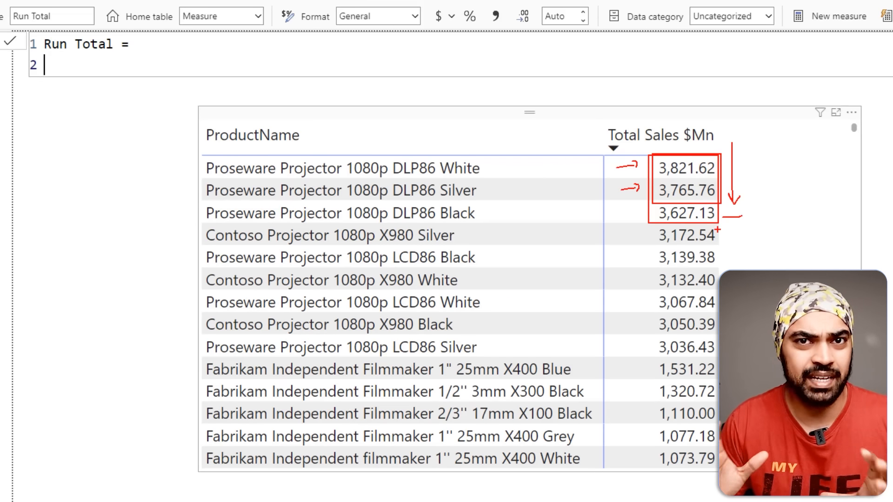
key("Escape")
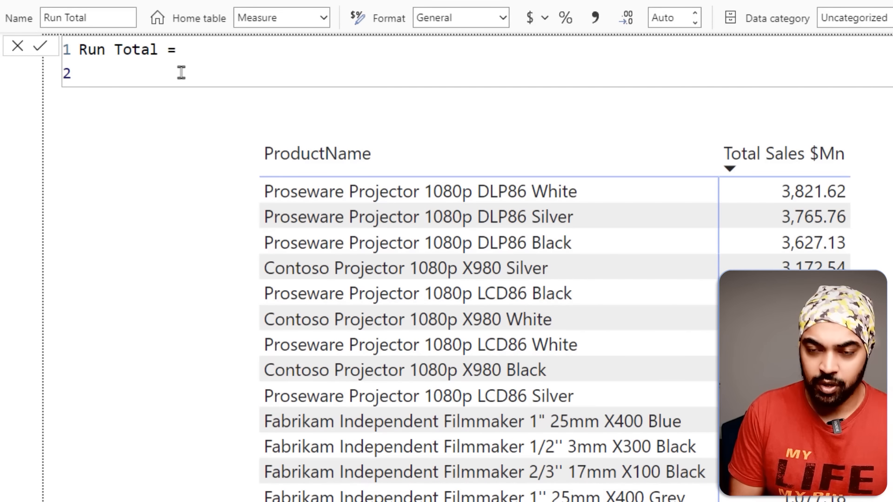
Start the Run Total formula with a WINDOW function and set its From argument to 1, ABS.
type("windo")
key("Tab")
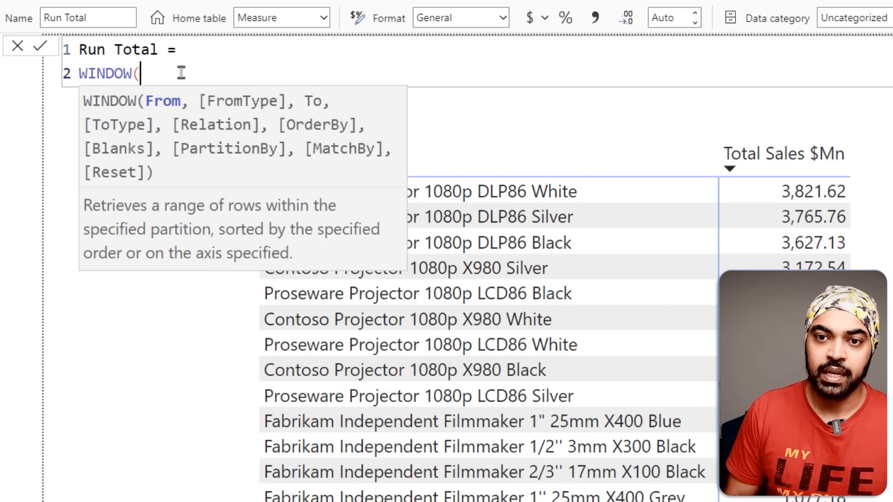
key("shift+Return")
key("Escape")
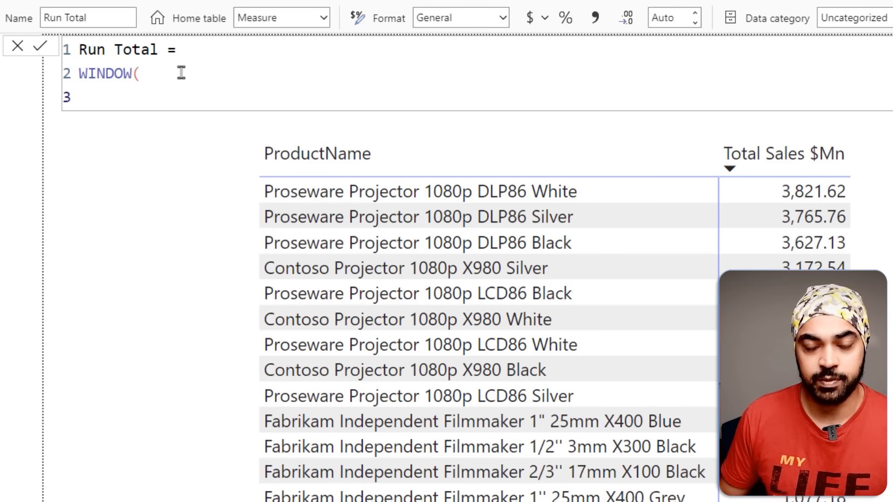
key("Tab")
type("1,")
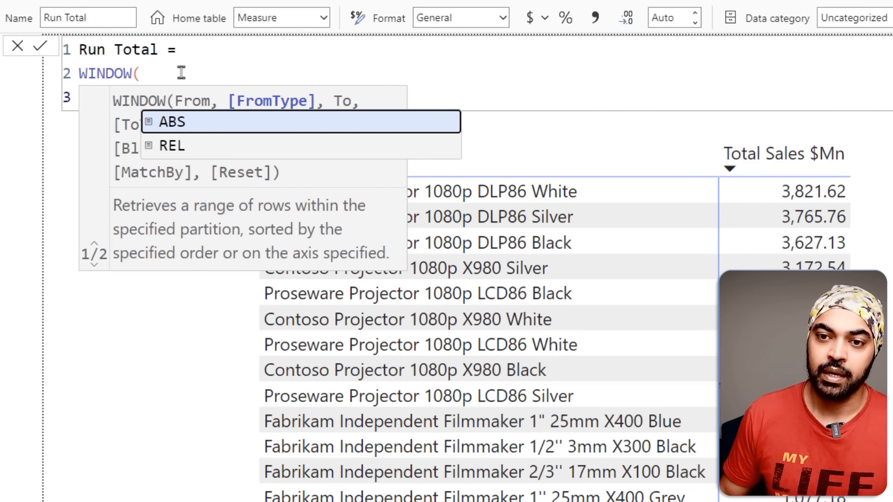
left_click(179, 125)
left_click(543, 75)
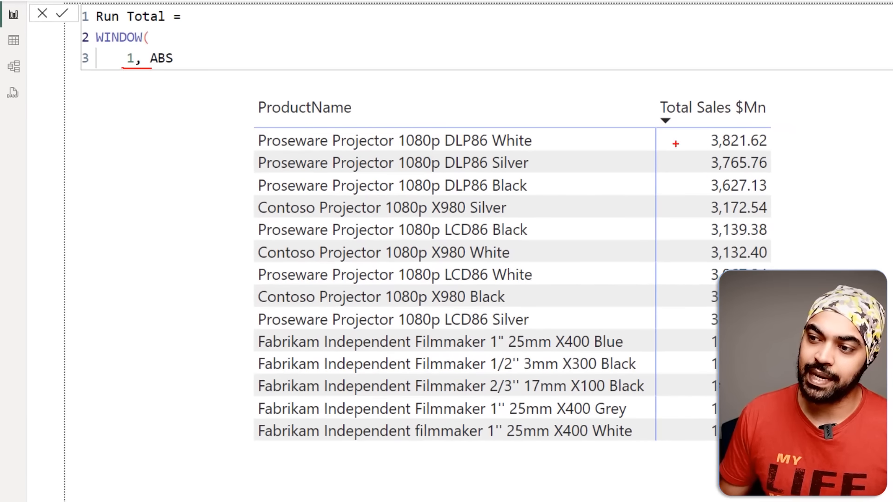
left_click_drag(623, 139, 668, 149)
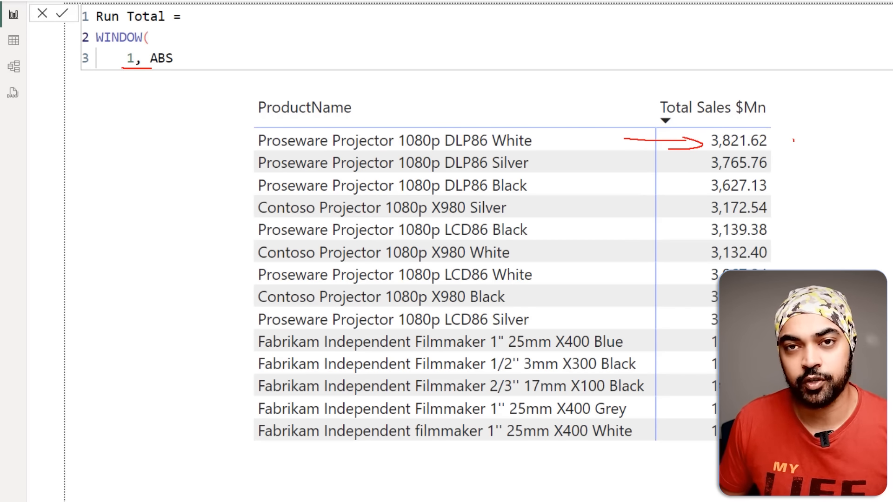
left_click_drag(793, 140, 797, 185)
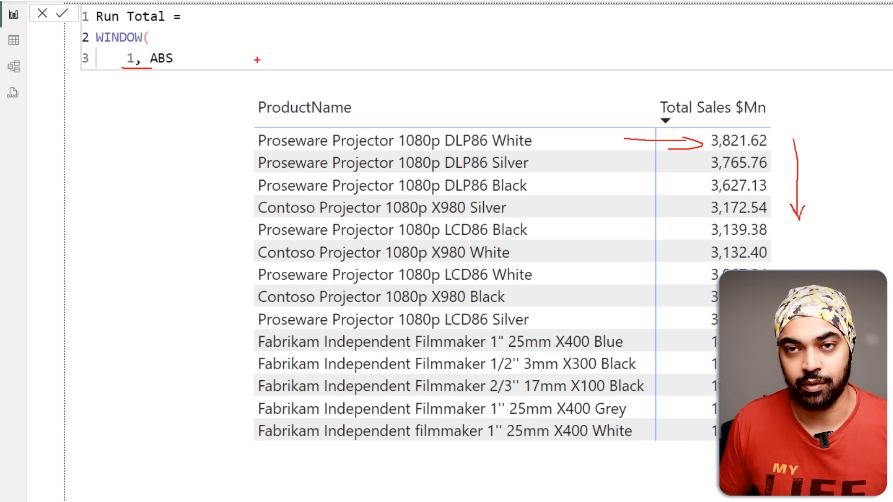
key("Escape")
Add 0, REL on a new line as the To argument of the WINDOW function.
type(",")
key("shift+Return")
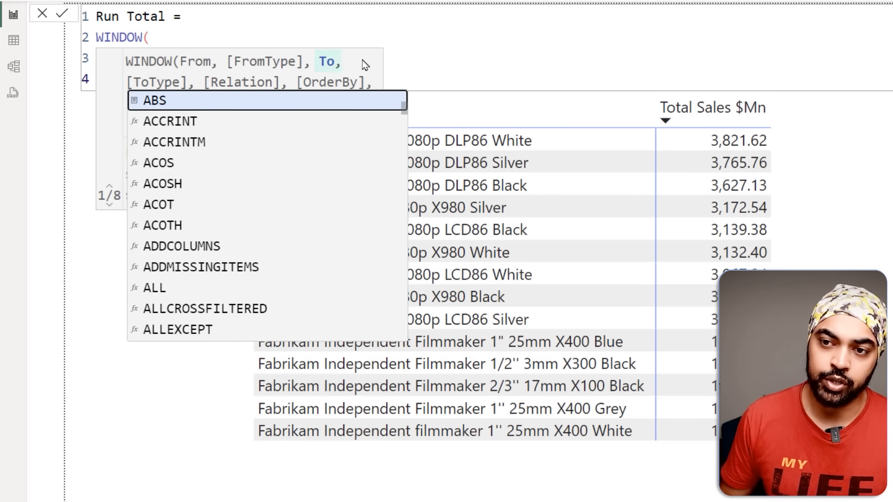
key("Escape")
key("Escape")
type("REL")
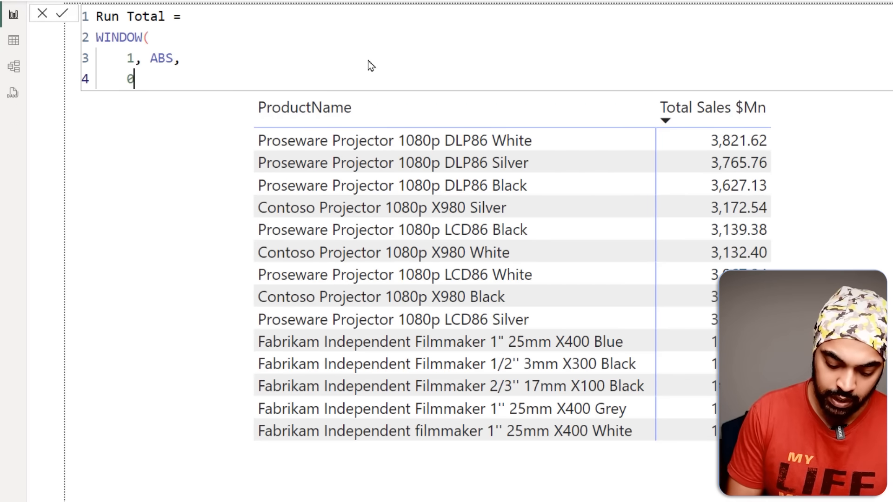
key("Escape")
key("Escape")
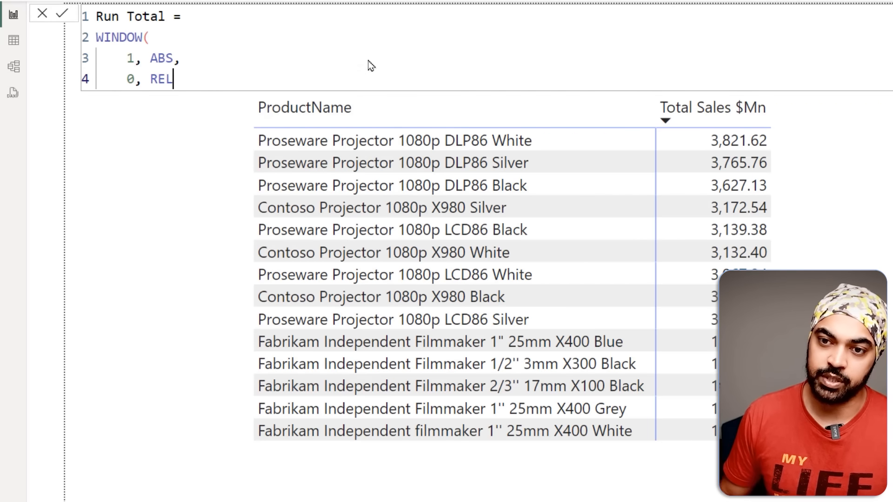
left_click_drag(788, 140, 789, 181)
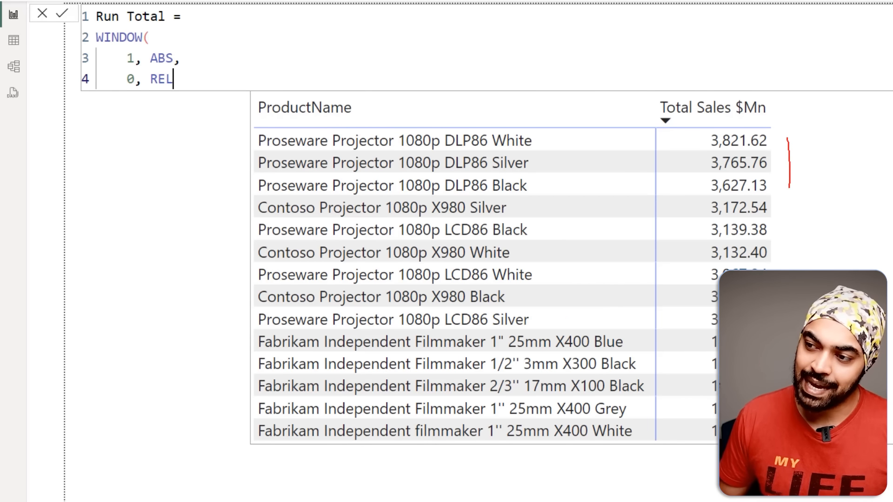
left_click_drag(694, 195, 771, 216)
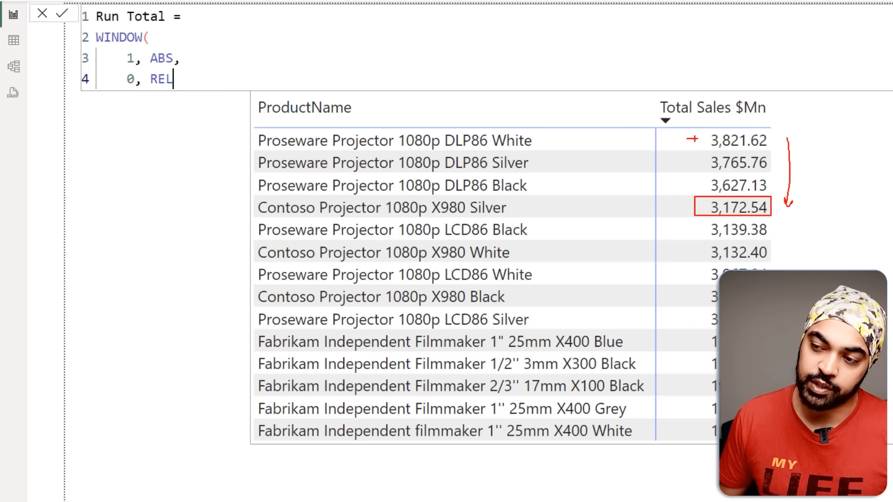
left_click_drag(687, 139, 684, 198)
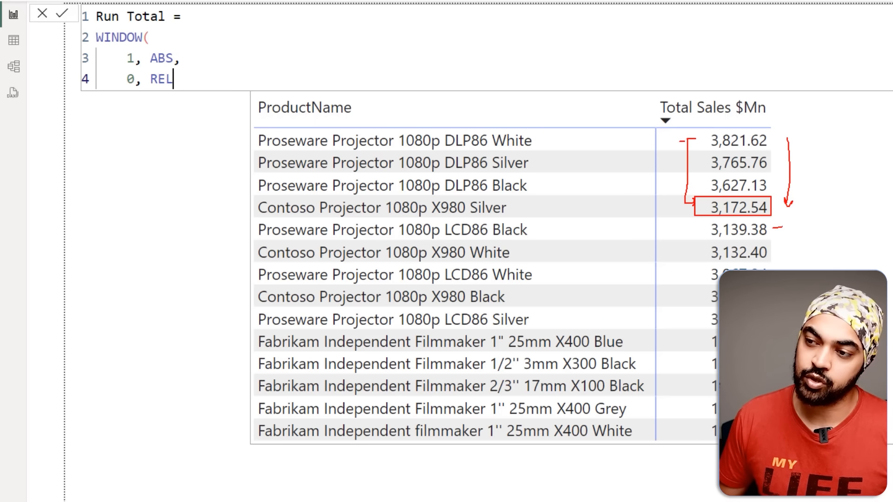
left_click_drag(681, 141, 683, 228)
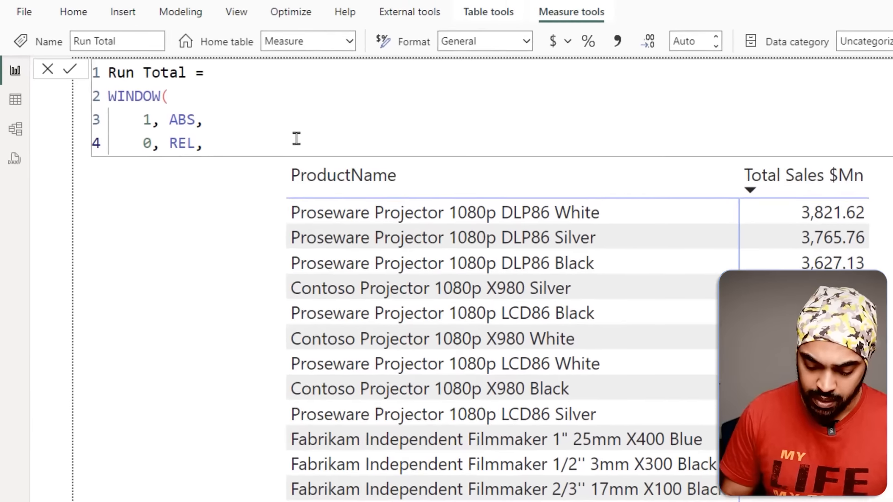
Add ALL(Products[ProductName]) on a new line as the WINDOW function's Relation argument.
key("Return")
type("all")
key("Tab")
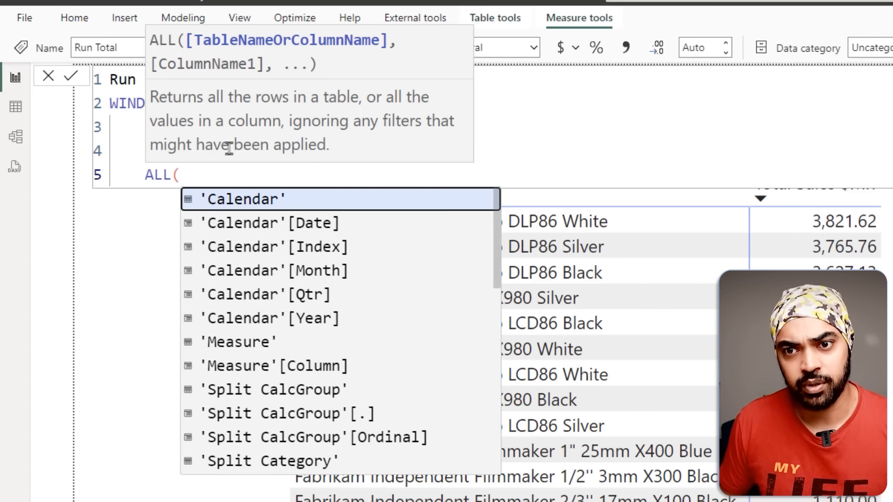
type("pro")
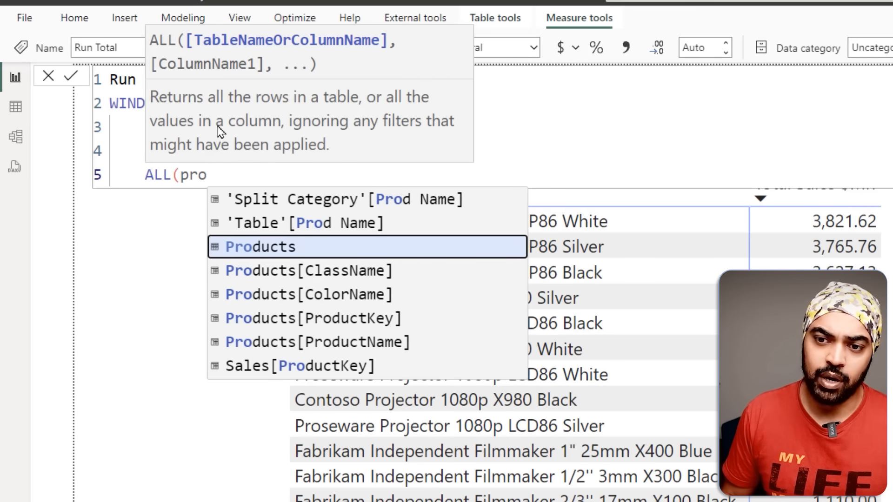
key("Tab")
type("[")
key("Down")
key("Down")
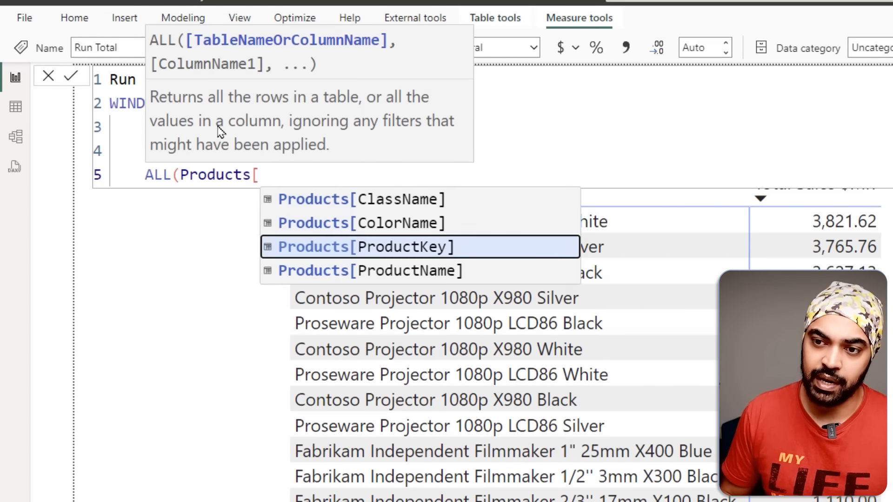
key("Down")
key("Tab")
type(")")
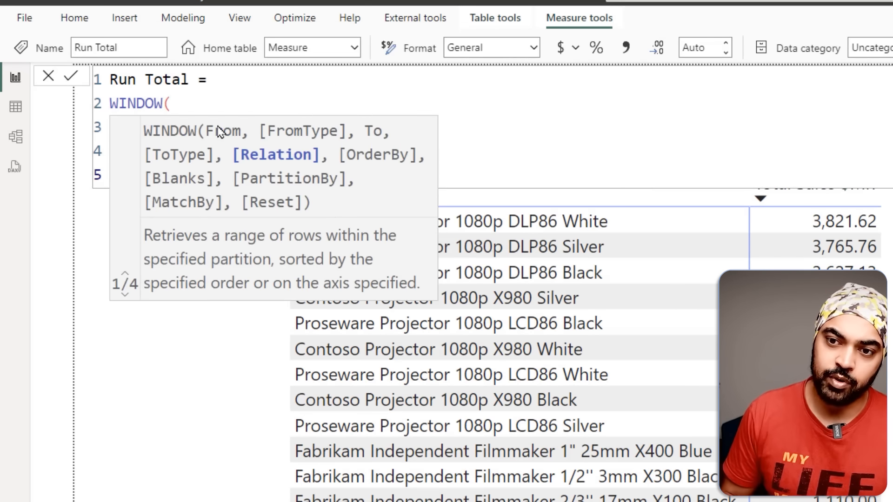
Reference the [Total Sales $Mn] measure on a new line as the WINDOW function's OrderBy argument.
type(",")
key("shift+Return")
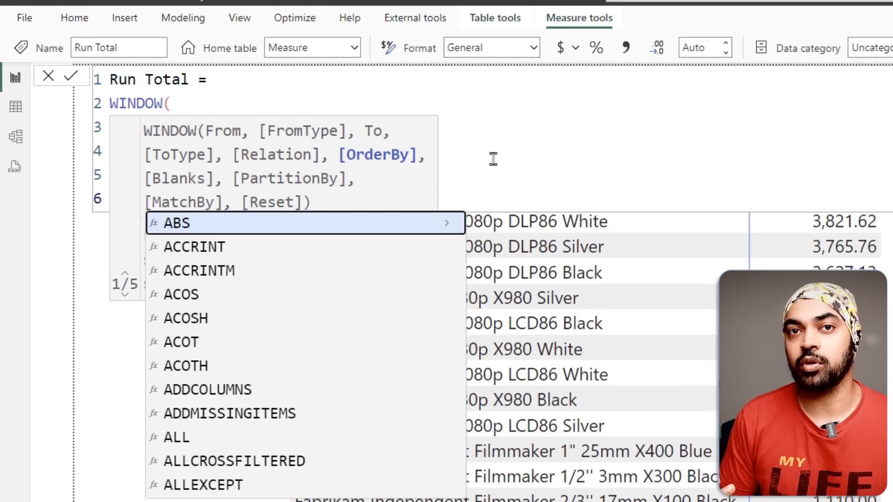
key("Escape")
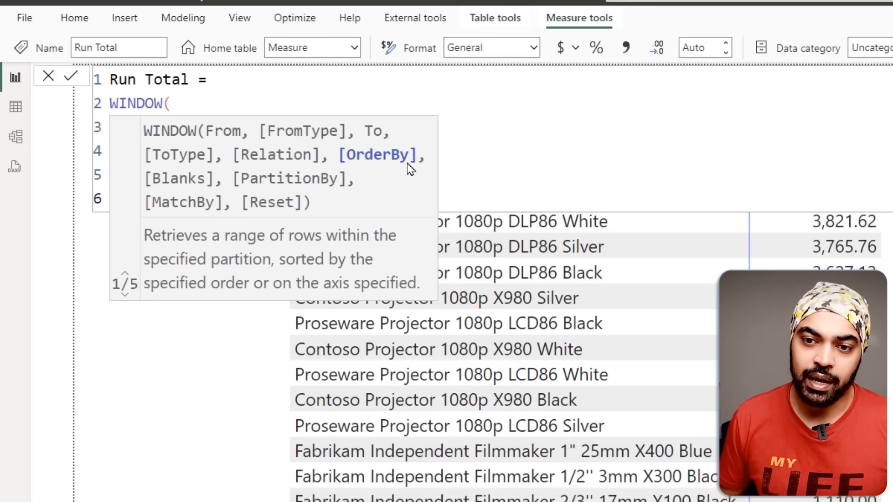
key("Escape")
type("[to")
key("Down")
key("Tab")
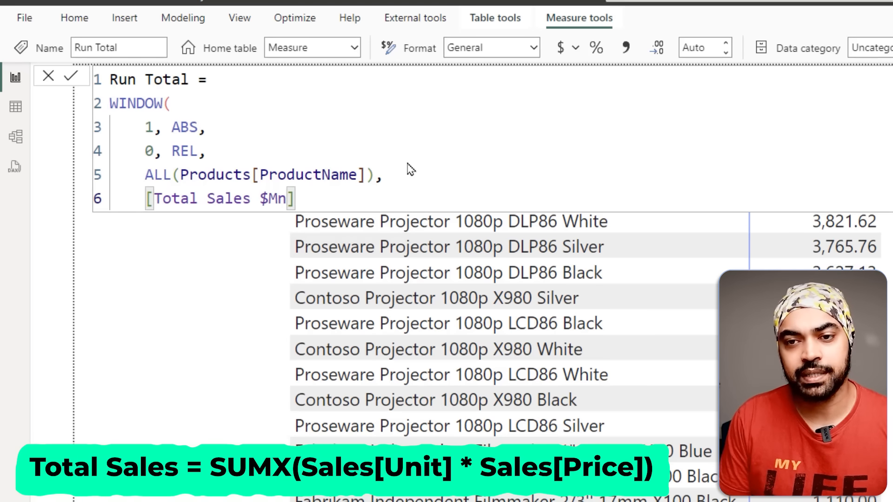
Place an ORDERBY function around the [Total Sales $Mn] reference, leaving it open for the sort direction.
key("ctrl+Left")
key("ctrl+Left")
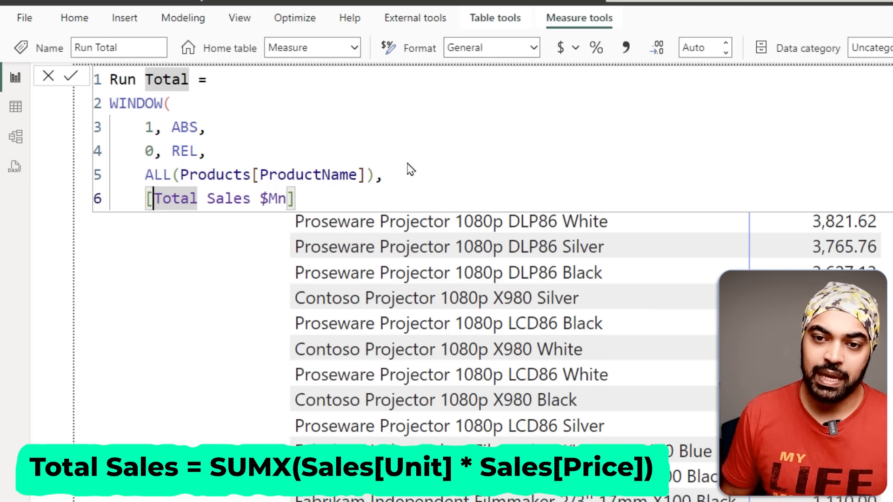
key("Left")
type("ord")
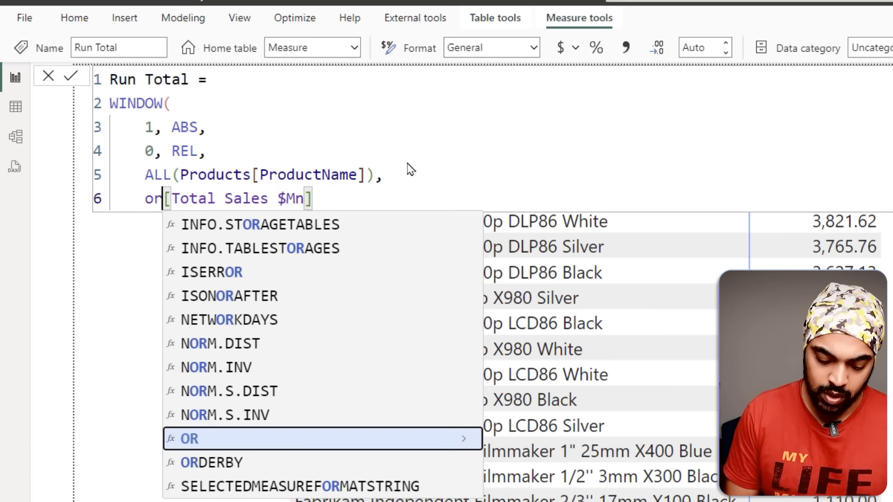
key("Tab")
key("ctrl+Right")
key("ctrl+Right")
key("ctrl+Right")
key("ctrl+Right")
key("Right")
Set the ORDERBY direction to DESC and close both the ORDERBY and WINDOW functions.
type(", de")
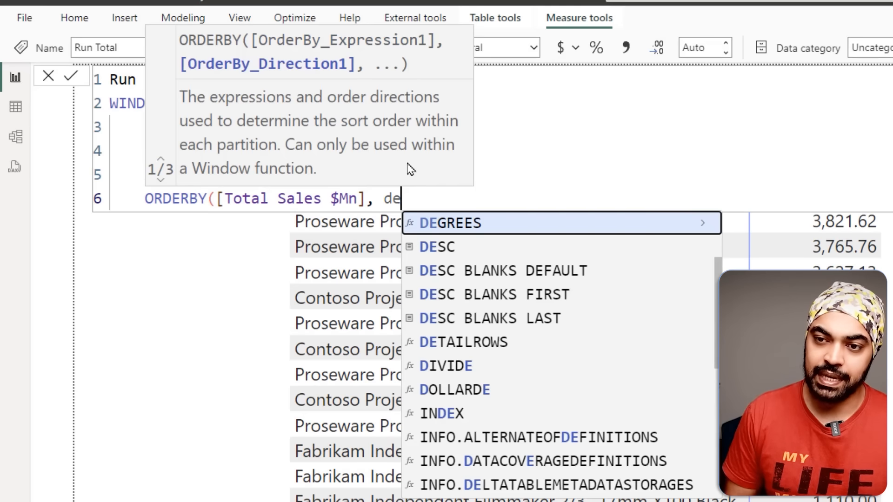
key("Down")
key("Tab")
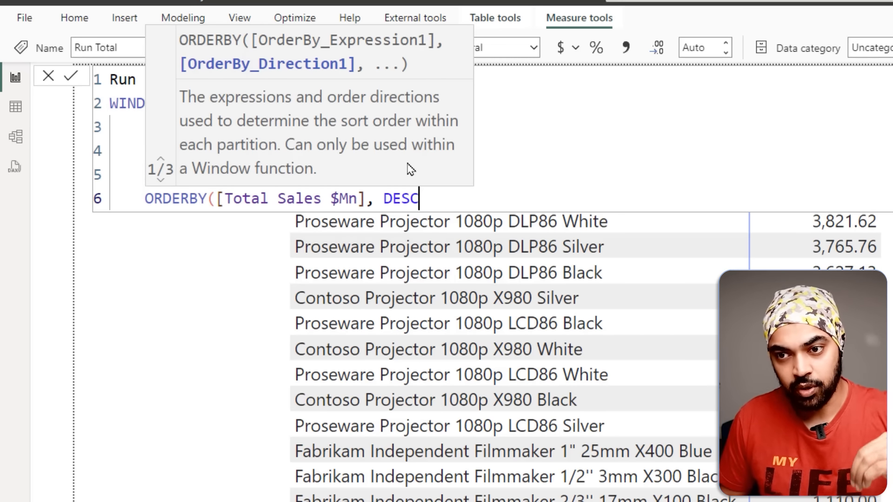
type(")")
key("Return")
type(")")
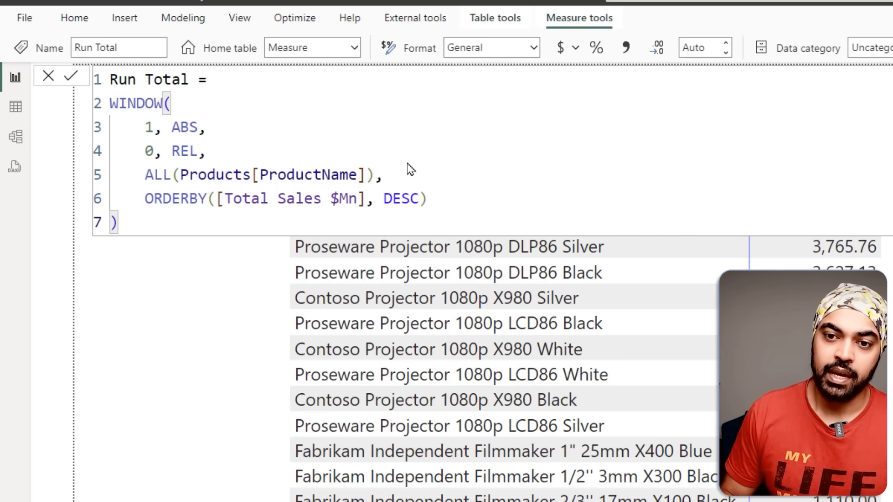
Insert an opening CALCULATE function before WINDOW, with an empty line between them for its expression.
left_click_drag(96, 93, 431, 237)
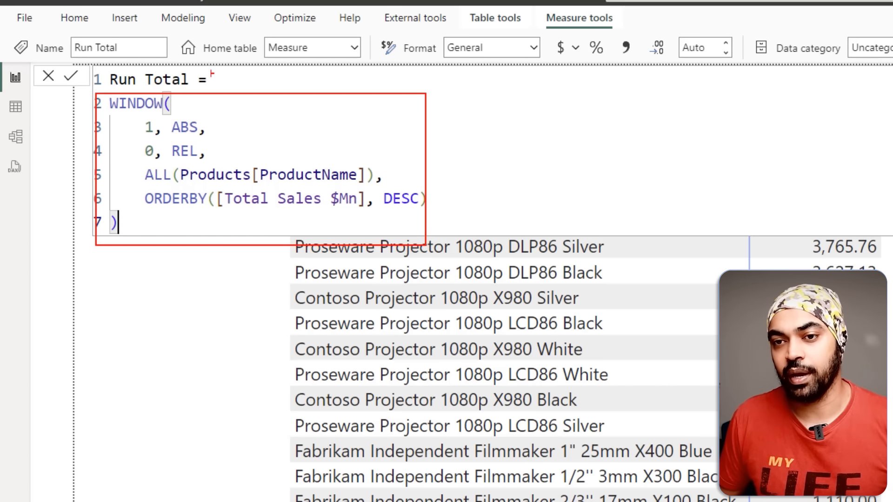
key("Escape")
left_click(247, 90)
key("Right")
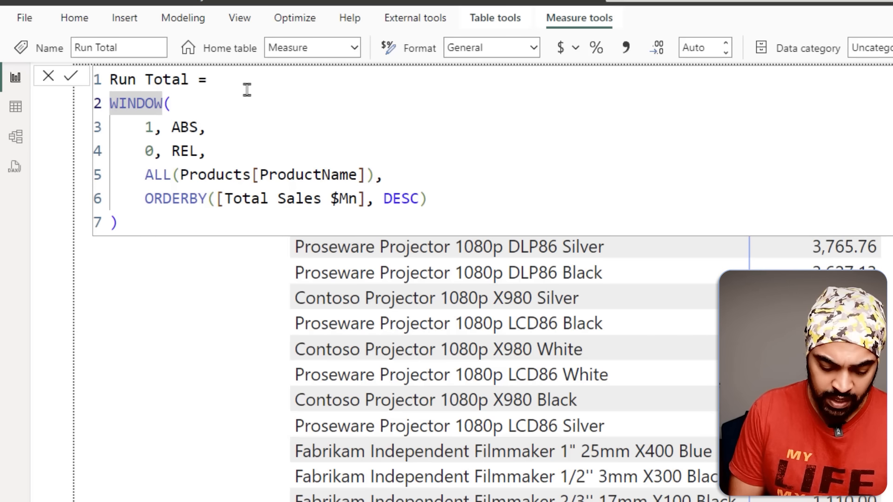
type("cal")
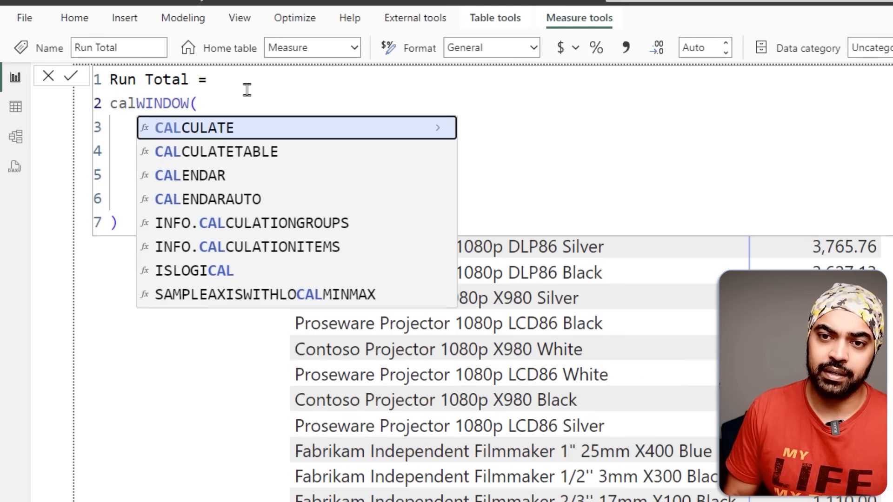
key("Tab")
key("Return")
key("Return")
key("Up")
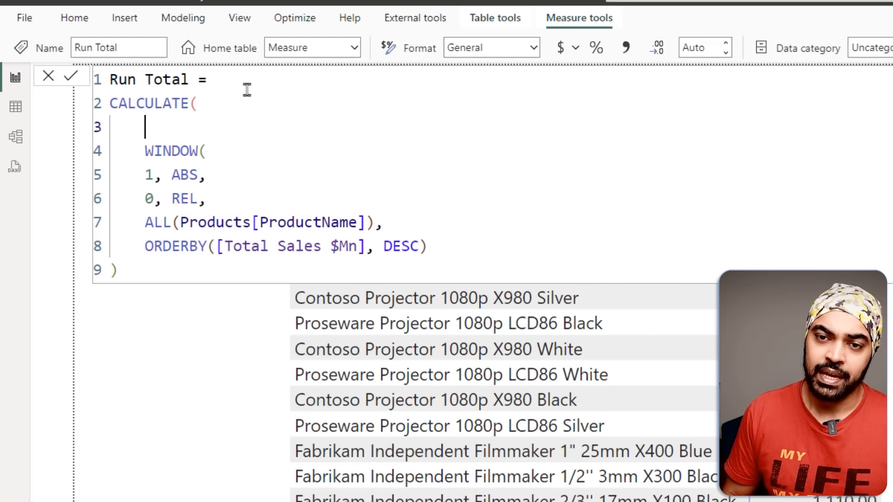
Enter the [Total Sales $Mn] measure followed by a comma as CALCULATE's expression above the WINDOW function.
type("[t")
key("Down")
key("Down")
key("Tab")
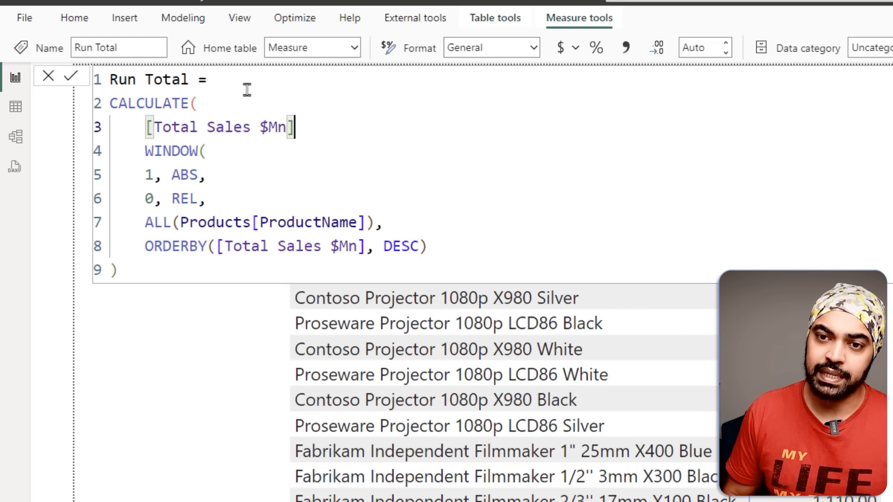
type(",")
key("Escape")
key("Escape")
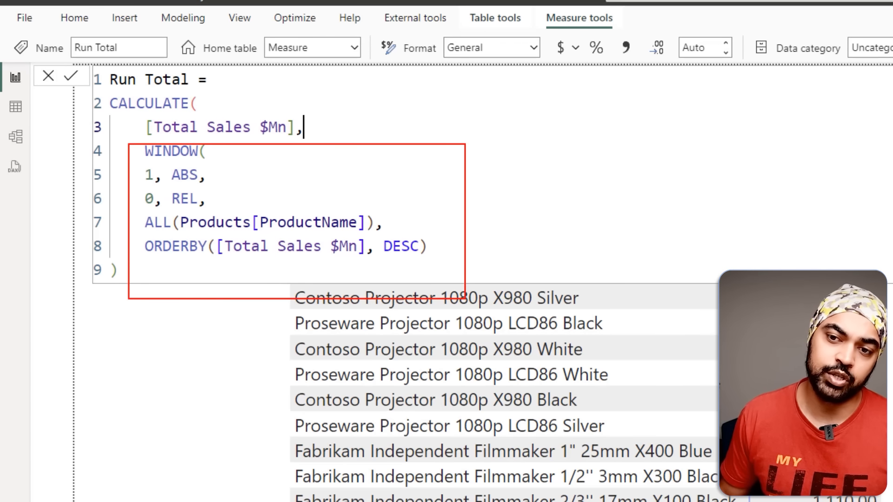
Indent the WINDOW arguments one level and add a closing parenthesis on a new line to complete CALCULATE.
left_click(238, 270)
key("shift+Up")
key("shift+Up")
key("shift+Up")
key("shift+Up")
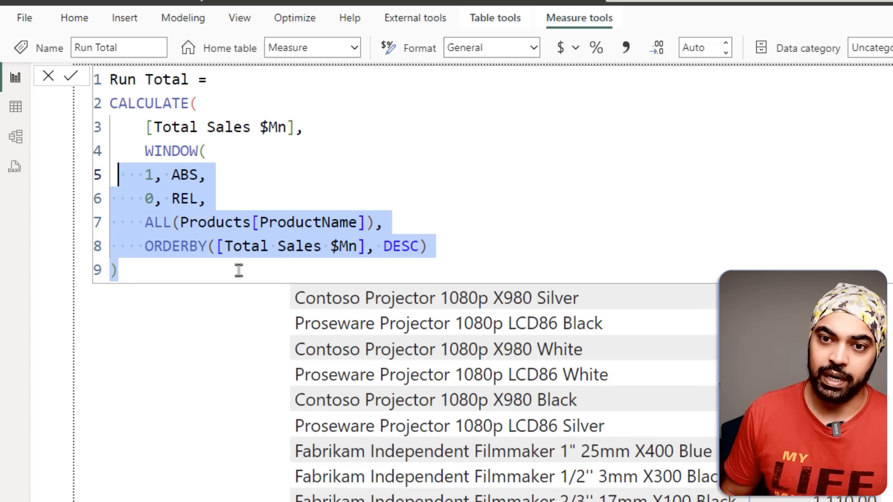
key("Tab")
left_click(238, 270)
key("Return")
type(")")
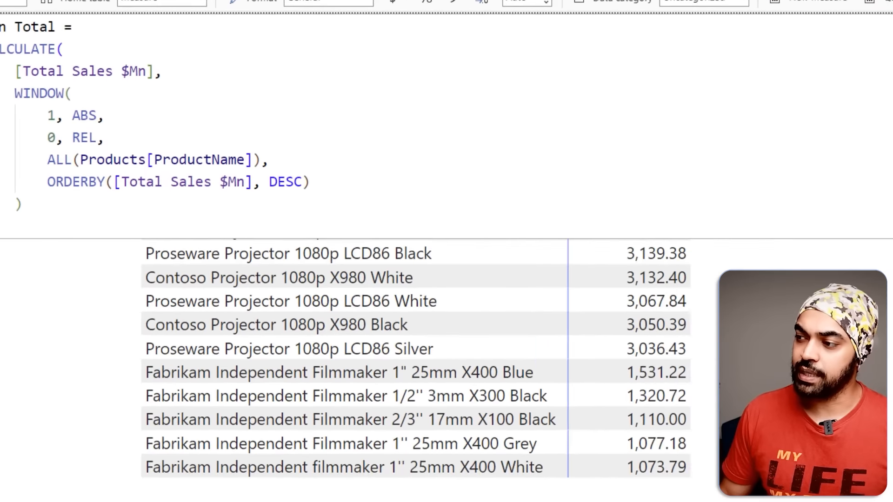
Add the Run Total measure to the product table next to Total Sales $Mn.
left_click_drag(890, 174, 544, 235)
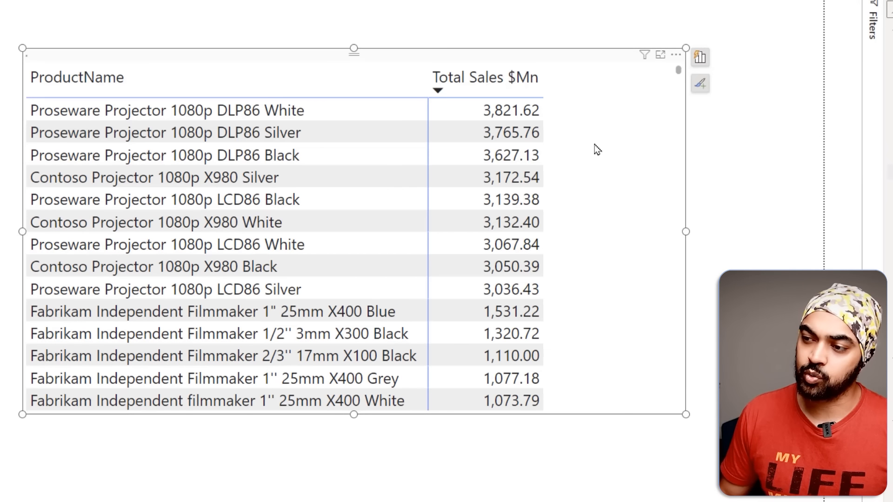
left_click(652, 9)
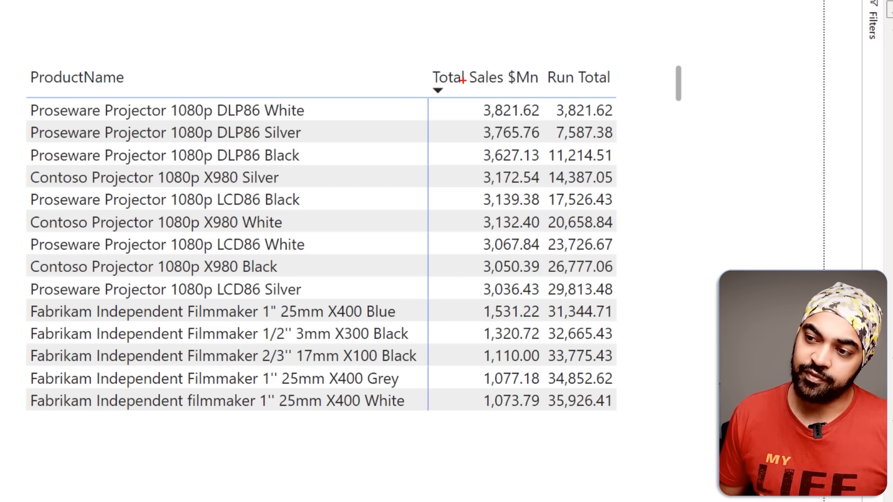
Check the Run Total column against the accumulated Total Sales $Mn values from the first products down through the list.
mouse_move(506, 56)
left_mouse_down()
mouse_move(423, 67)
mouse_move(471, 106)
mouse_move(506, 48)
left_mouse_up()
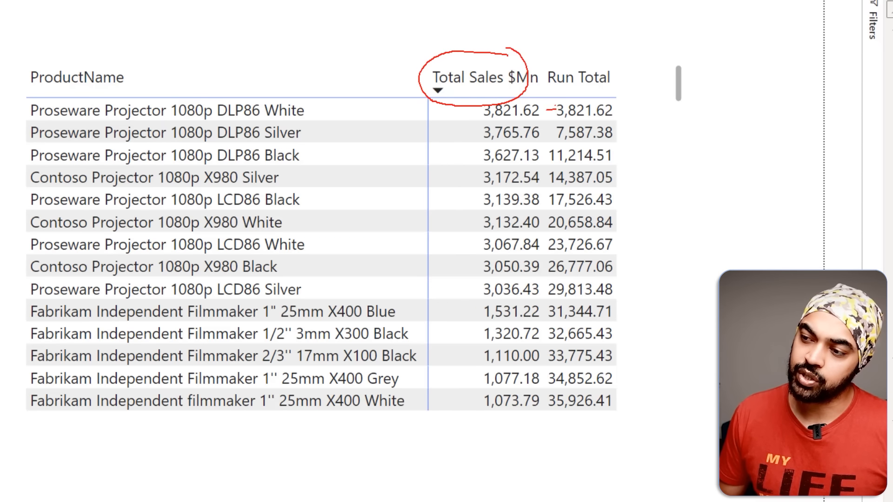
key("Escape")
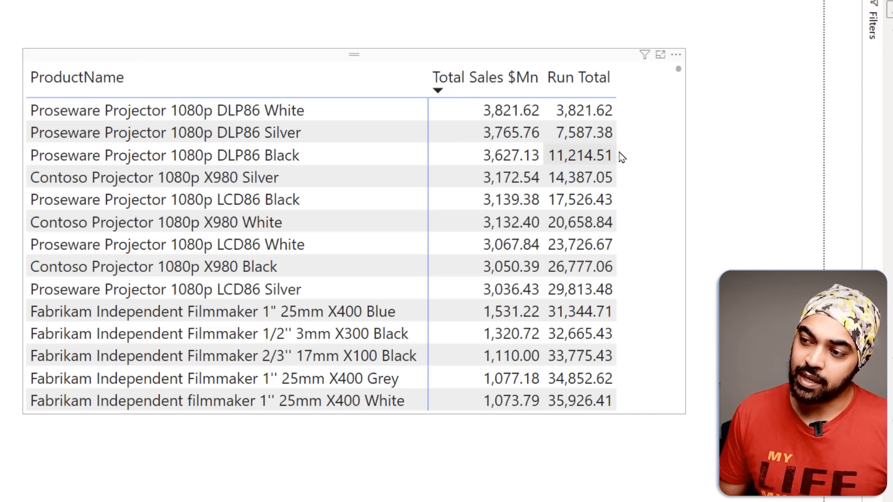
left_click_drag(471, 95, 545, 143)
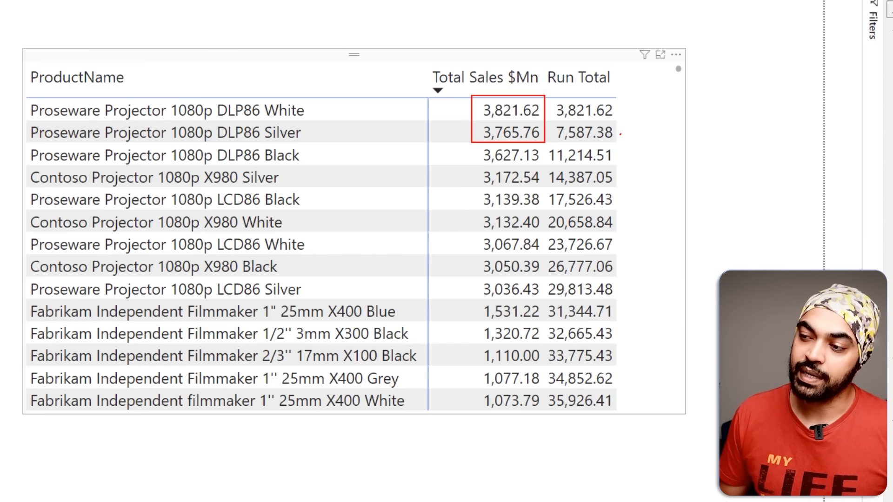
left_click_drag(619, 156, 630, 151)
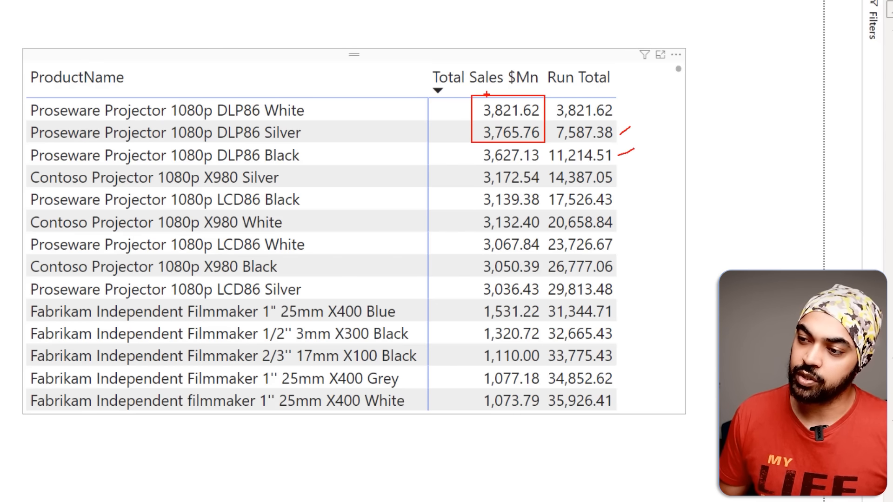
left_click_drag(481, 95, 539, 166)
left_click_drag(618, 180, 628, 171)
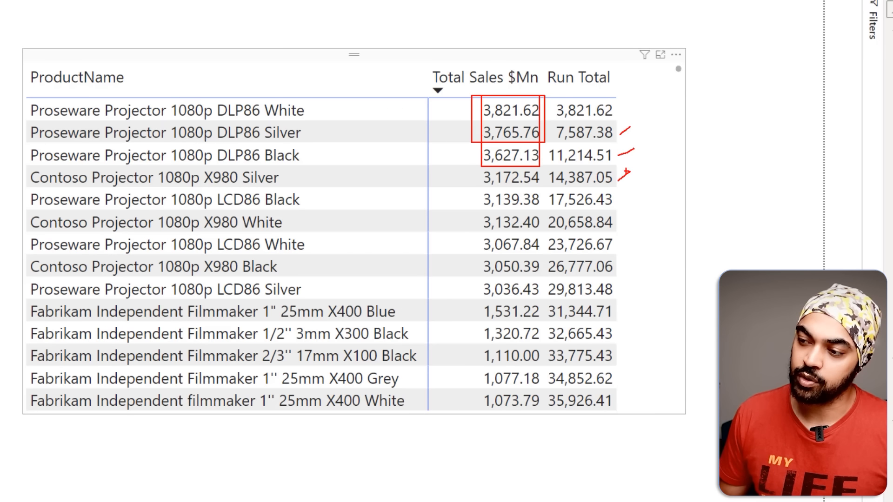
mouse_move(474, 94)
left_mouse_down()
mouse_move(524, 142)
mouse_move(544, 182)
left_mouse_up()
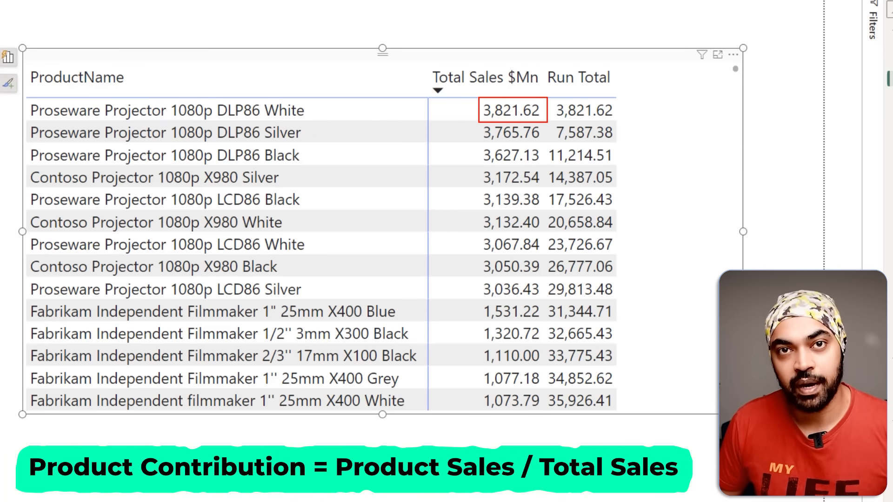
scroll(665, 176, "down", 20)
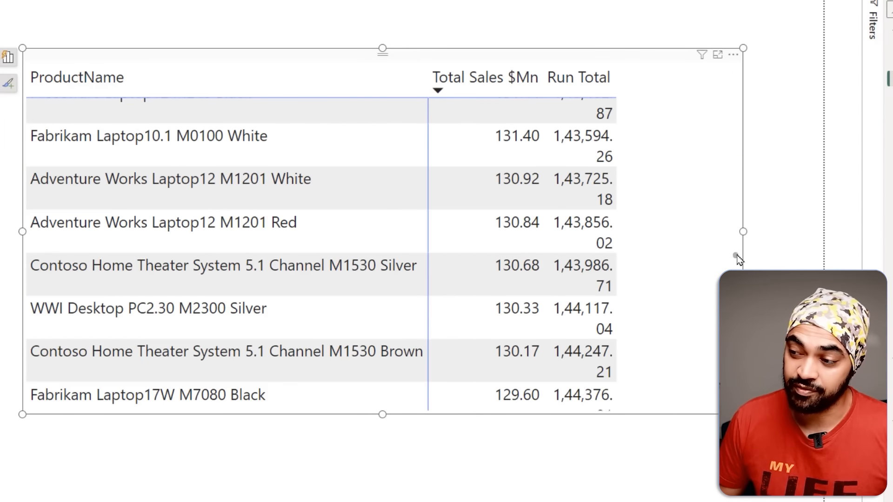
scroll(738, 256, "down", 20)
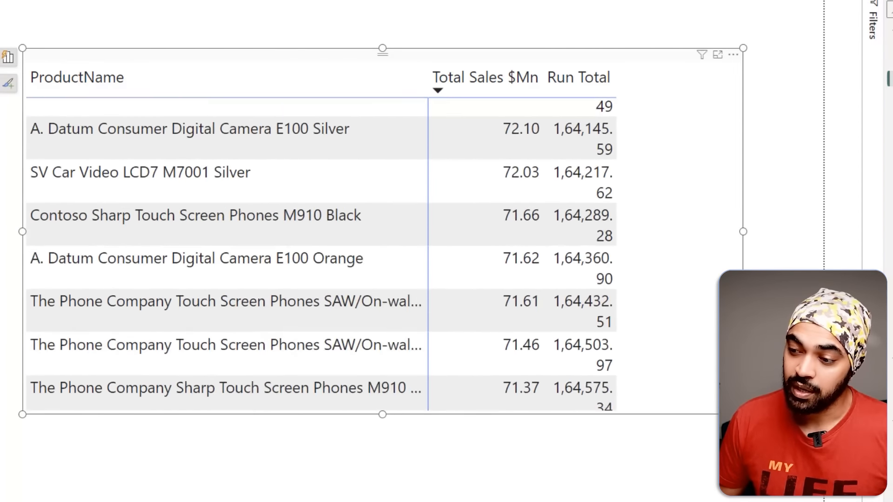
left_click_drag(738, 298, 737, 75)
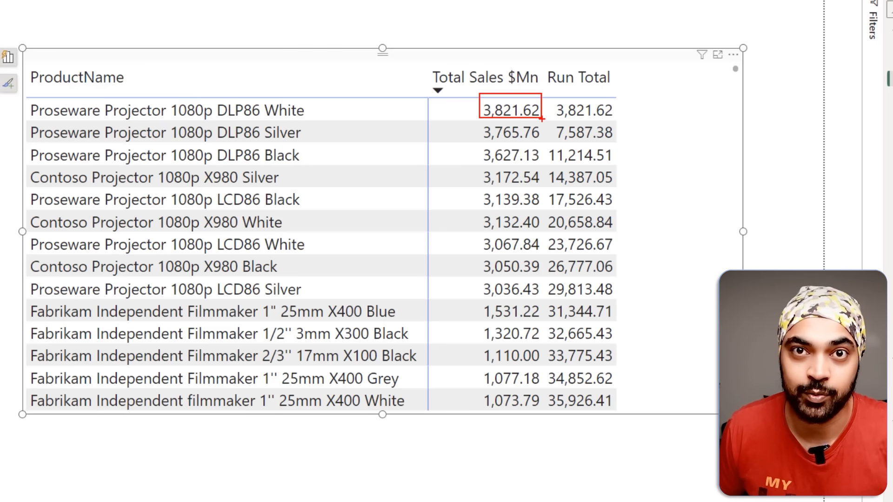
key("Escape")
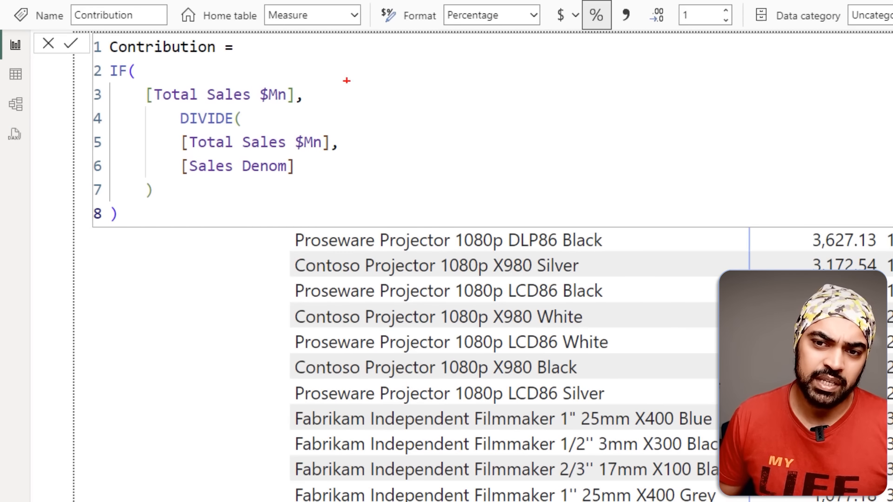
Review the DIVIDE arguments in the Contribution measure and the REMOVEFILTERS expression in the Sales Denom measure.
left_click_drag(201, 153, 263, 153)
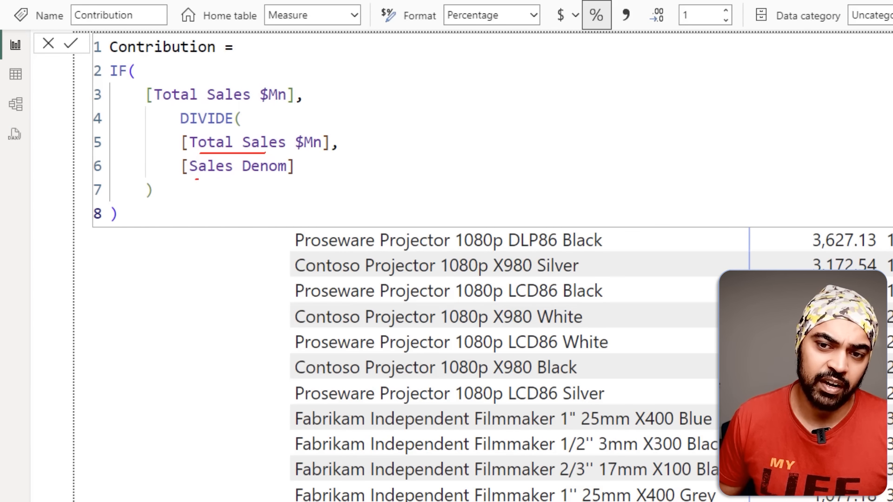
left_click_drag(197, 179, 266, 177)
key("Escape")
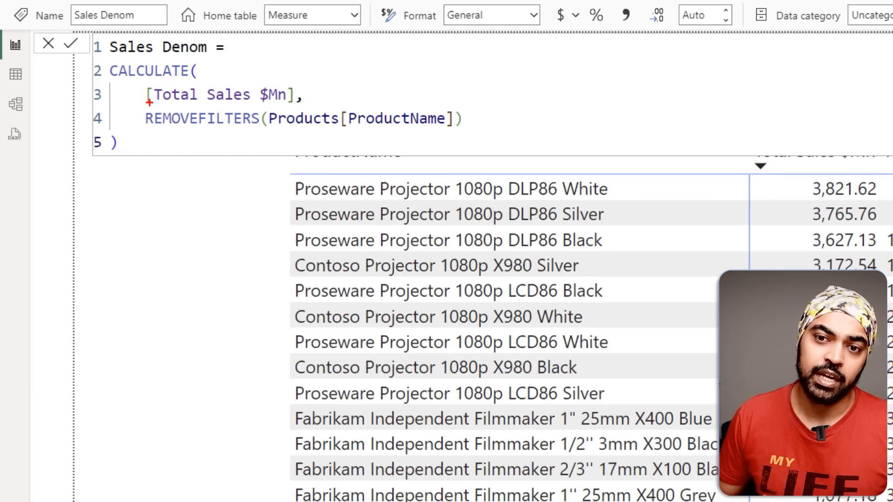
left_click_drag(148, 101, 250, 106)
left_click_drag(170, 131, 316, 130)
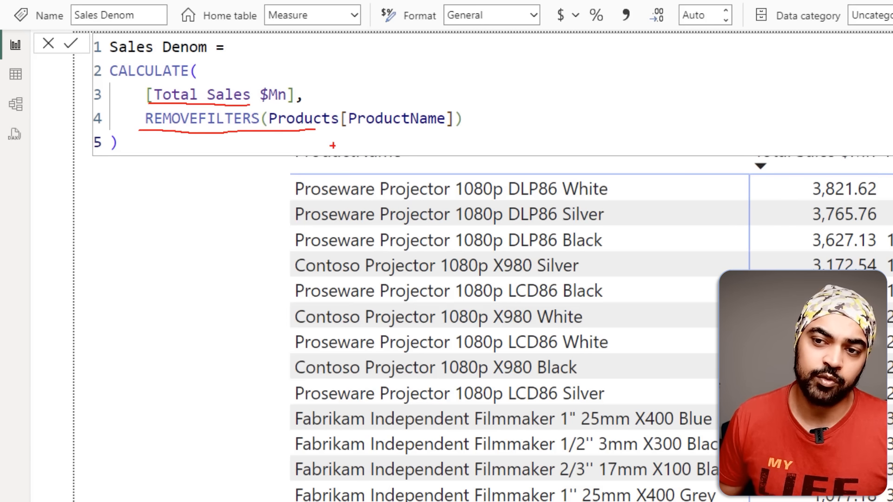
left_click_drag(389, 294, 412, 274)
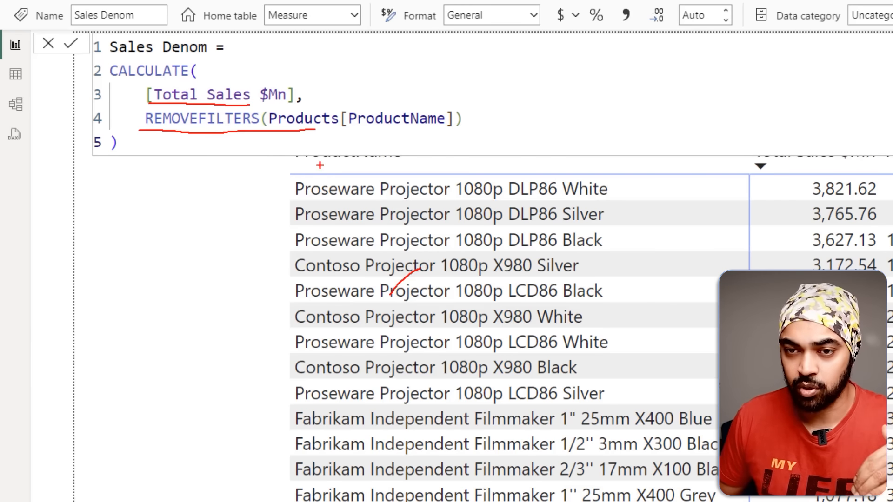
key("Escape")
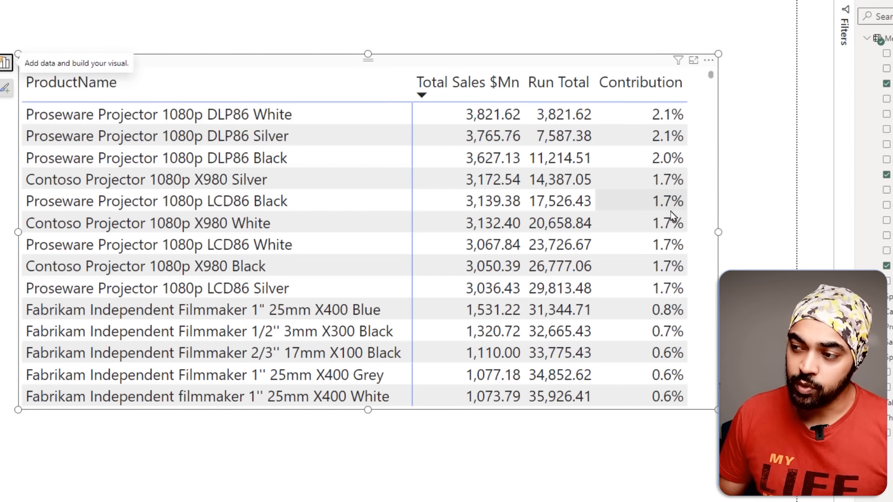
Widen the product table visual to leave extra room beside the Contribution column.
left_click_drag(718, 232, 749, 232)
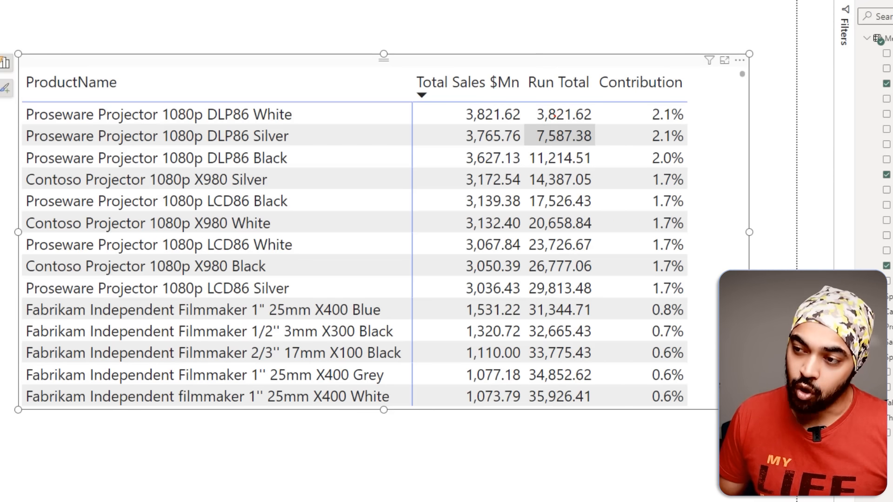
left_click_drag(554, 116, 496, 123)
mouse_move(582, 126)
left_mouse_down()
mouse_move(664, 122)
mouse_move(622, 131)
left_mouse_up()
key("Escape")
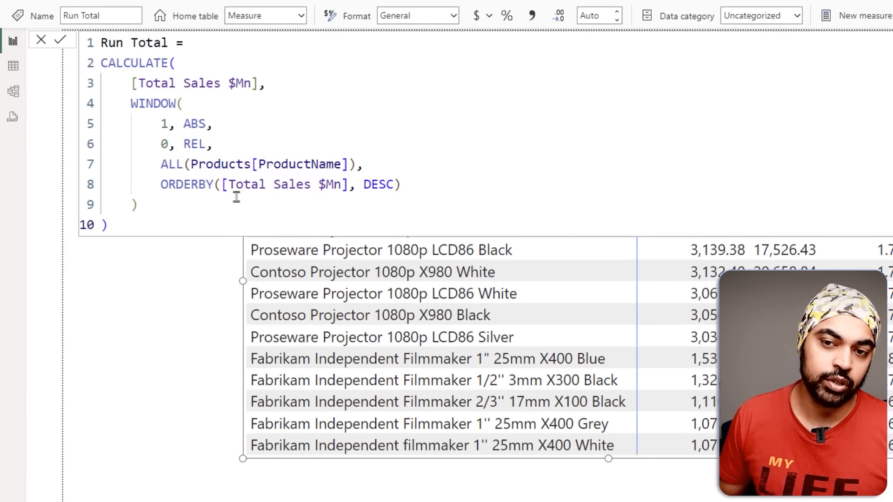
Replace CALCULATE's [Total Sales $Mn] expression in the Run Total measure with [Contribution] and commit the formula.
left_click_drag(221, 184, 348, 184)
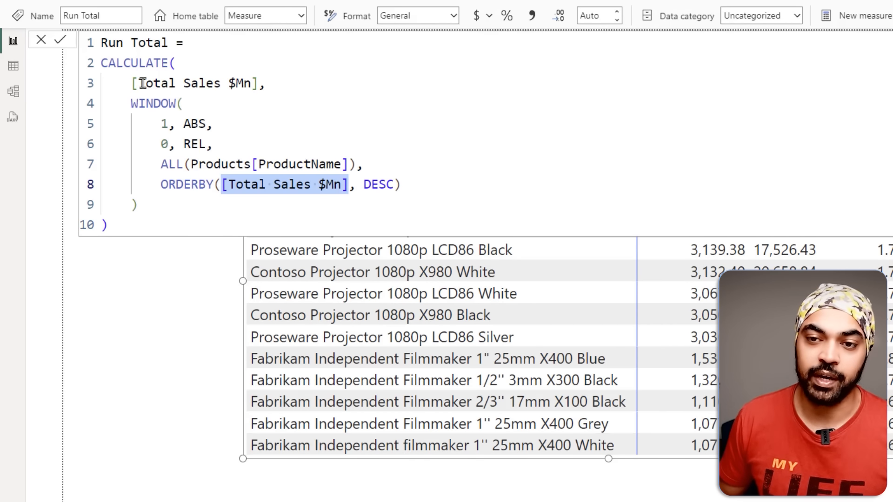
left_click_drag(131, 83, 258, 83)
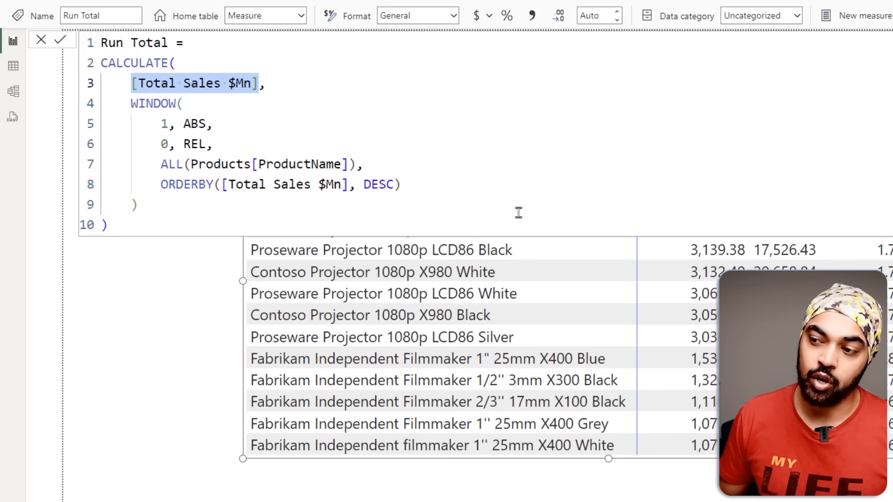
type("[")
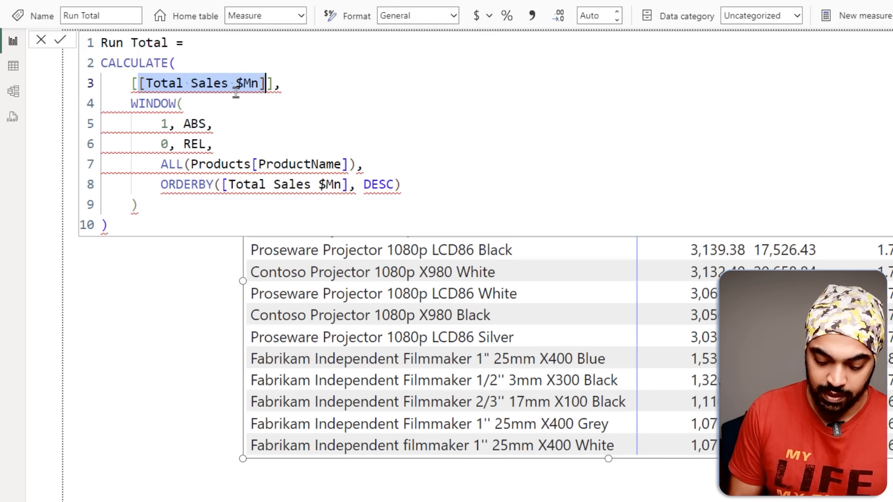
type("con")
key("Down")
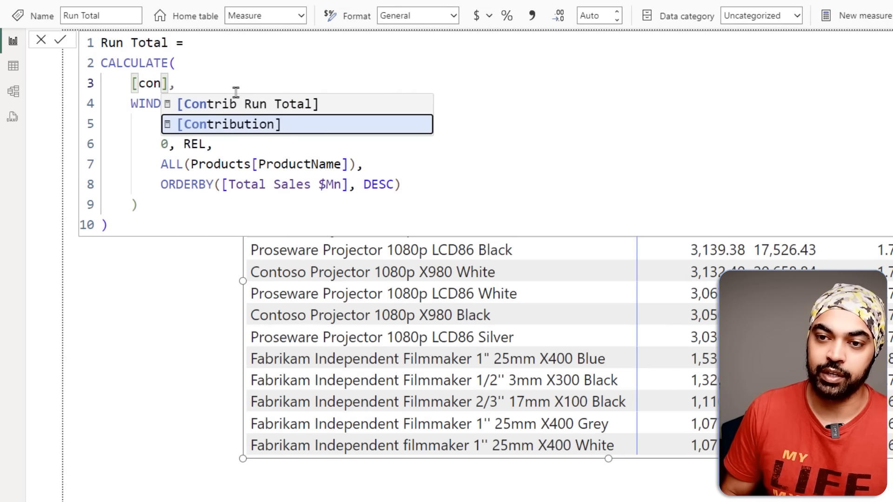
key("Tab")
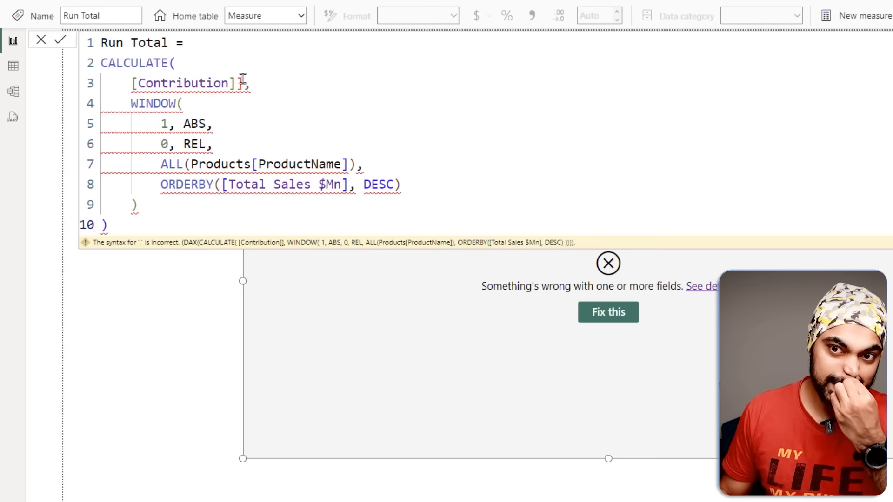
key("BackSpace")
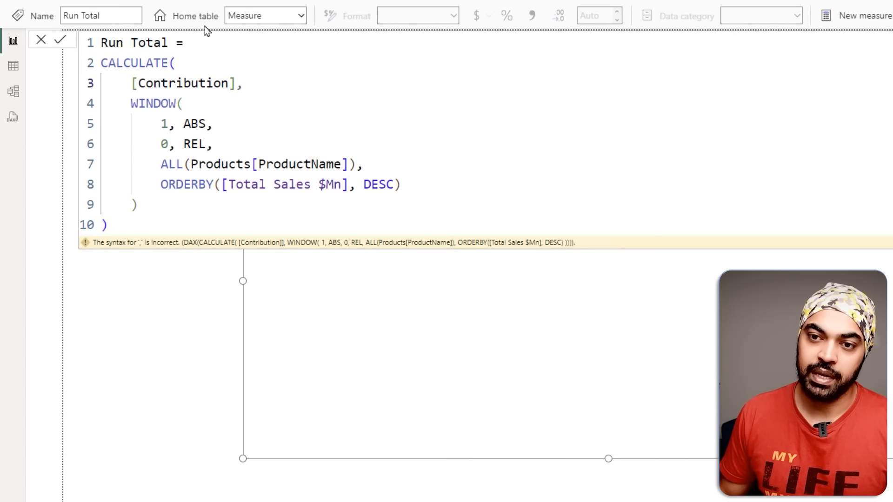
left_click(60, 39)
left_click(489, 117)
key("Escape")
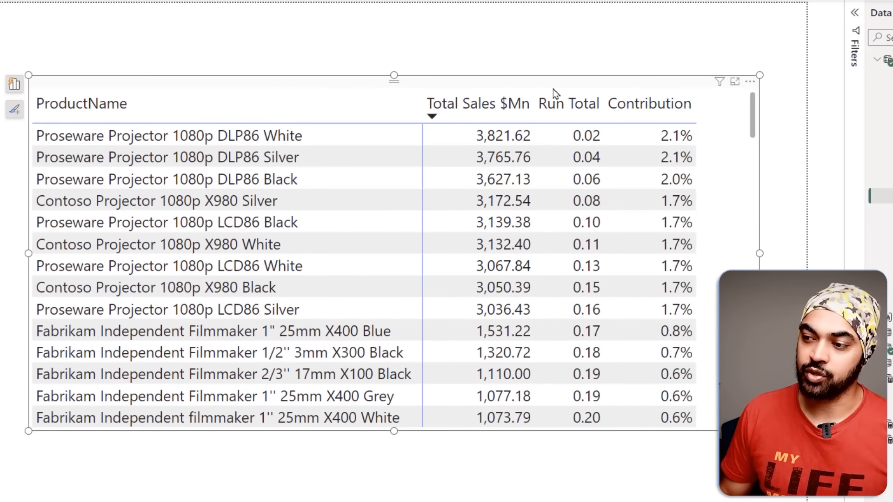
Compare the Run Total values with the accumulated Contribution percentages for the first products in the table.
left_click_drag(688, 135, 716, 112)
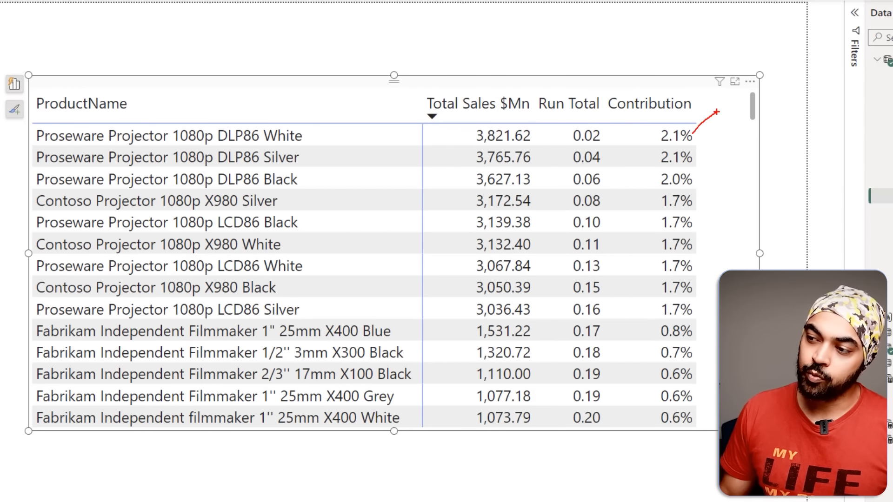
left_click_drag(698, 160, 720, 144)
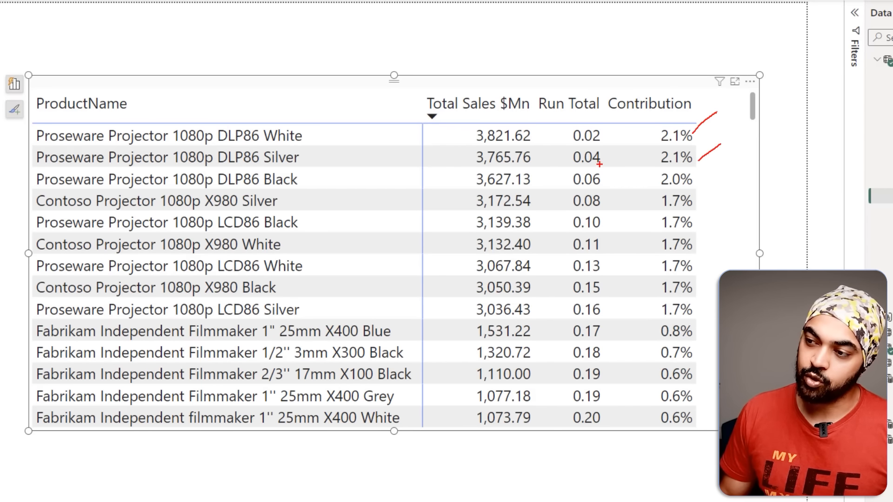
left_click_drag(599, 164, 622, 150)
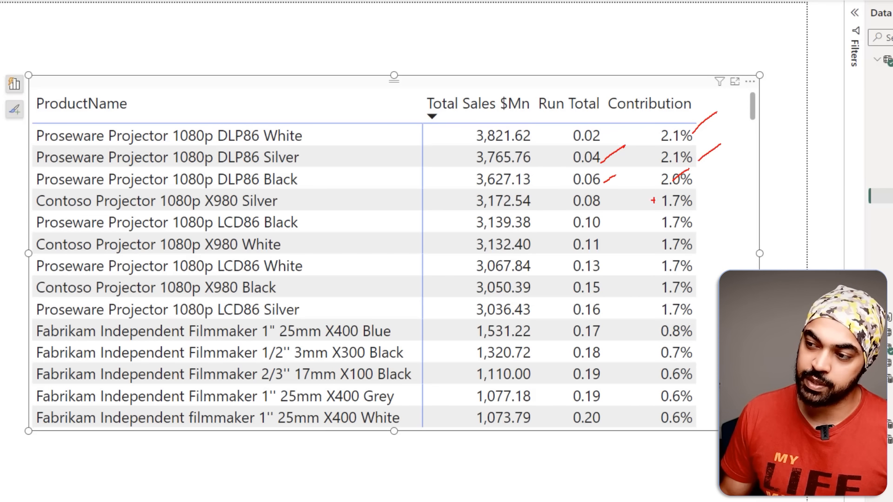
left_click_drag(707, 161, 708, 251)
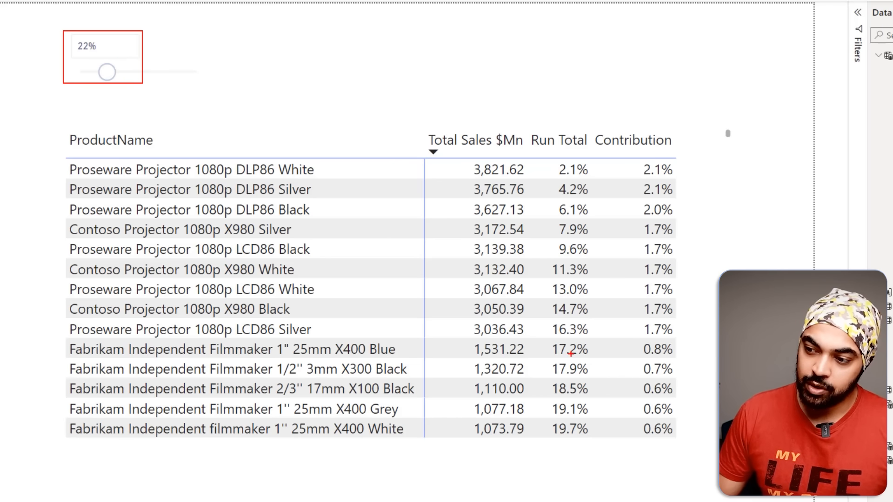
Set the percentage slicer above the product table to 16%.
left_click_drag(106, 72, 100, 72)
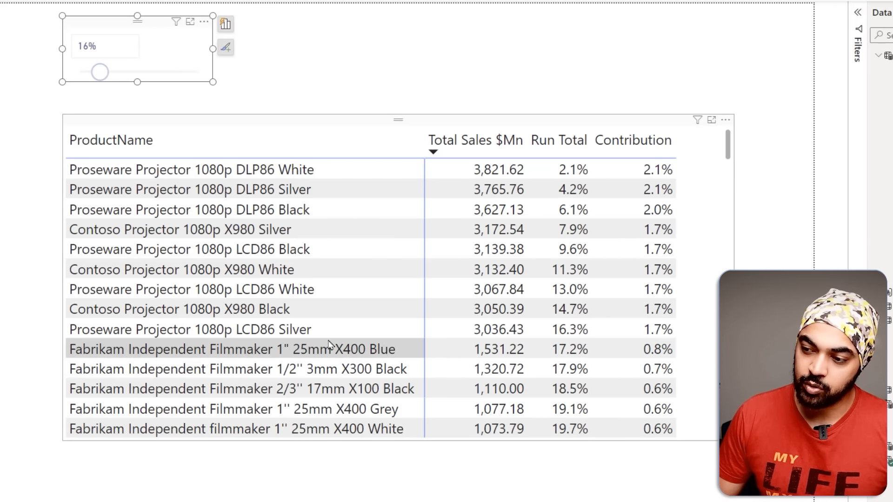
Examine which products in the table fall within the 16% slicer threshold by Run Total and which fall beyond it.
left_click_drag(68, 160, 684, 339)
left_click_drag(597, 331, 613, 325)
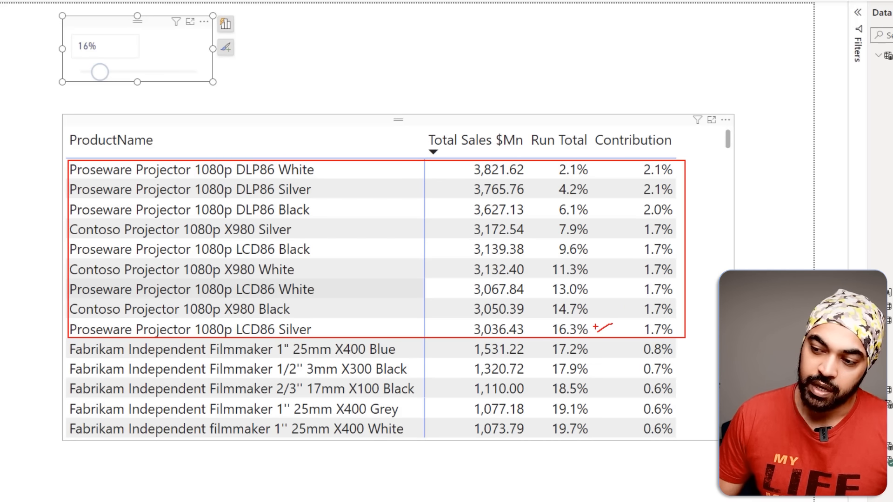
left_click_drag(59, 346, 43, 416)
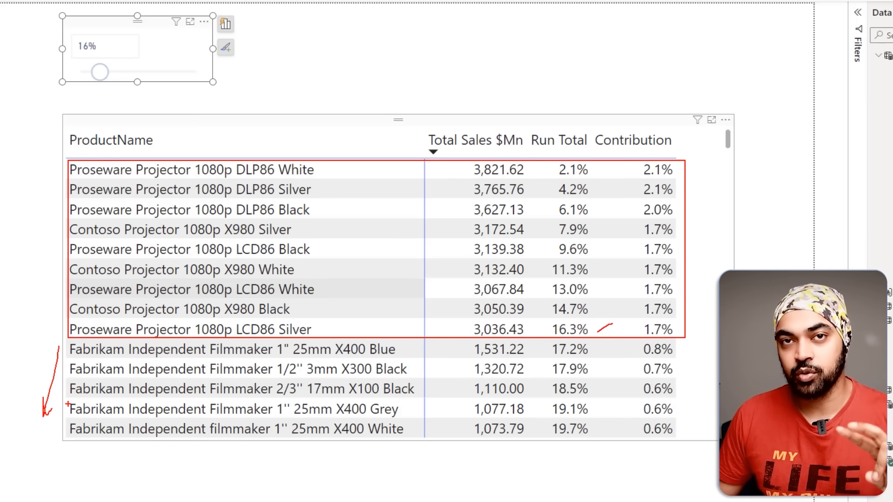
left_click_drag(126, 58, 146, 47)
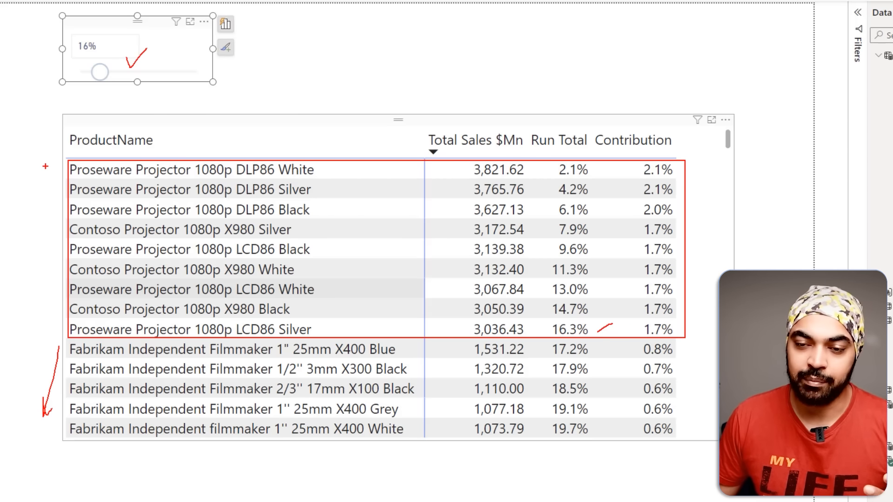
left_click_drag(23, 182, 62, 182)
left_click_drag(46, 176, 63, 183)
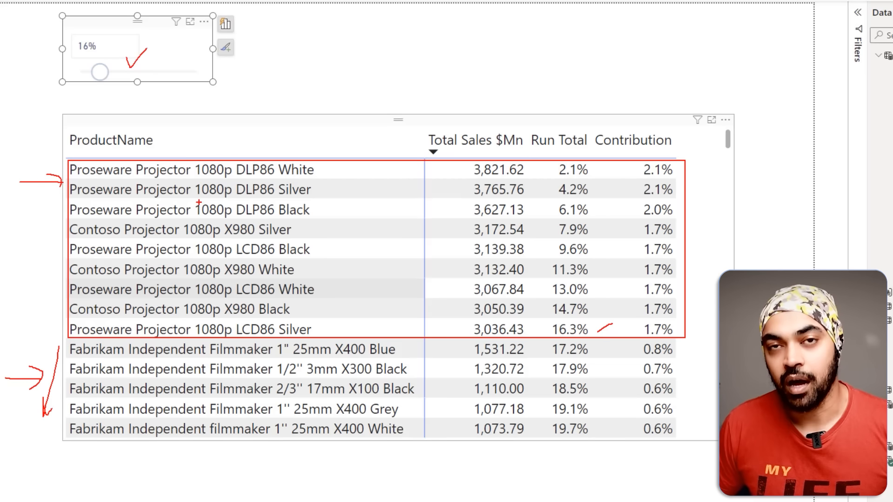
key("Escape")
Start a new numeric range parameter and set its data type to Decimal number.
left_click(245, 66)
left_click(147, 43)
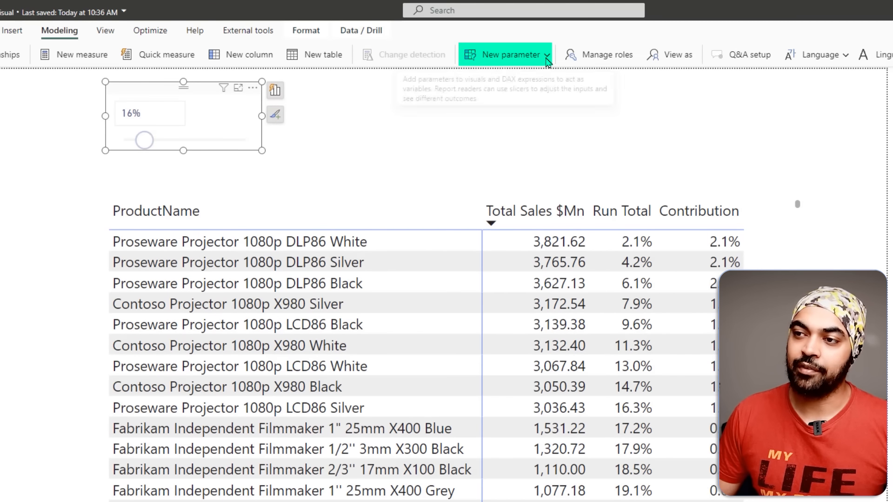
left_click(548, 62)
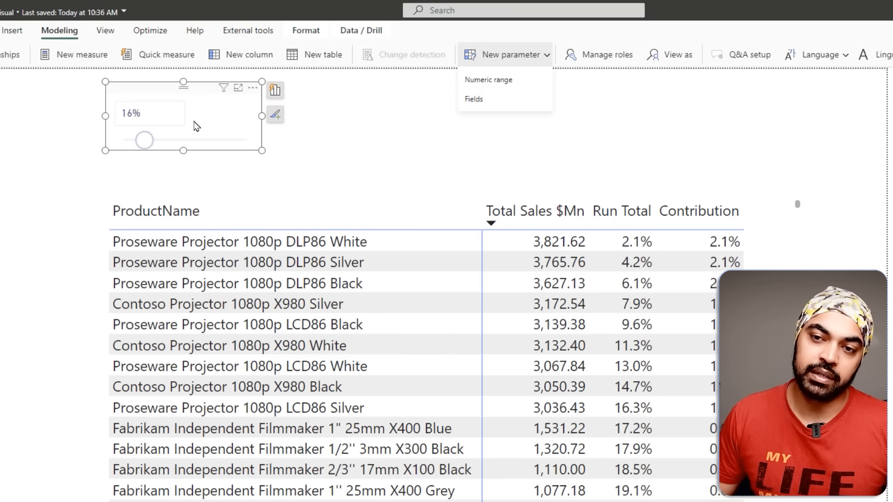
left_click(507, 85)
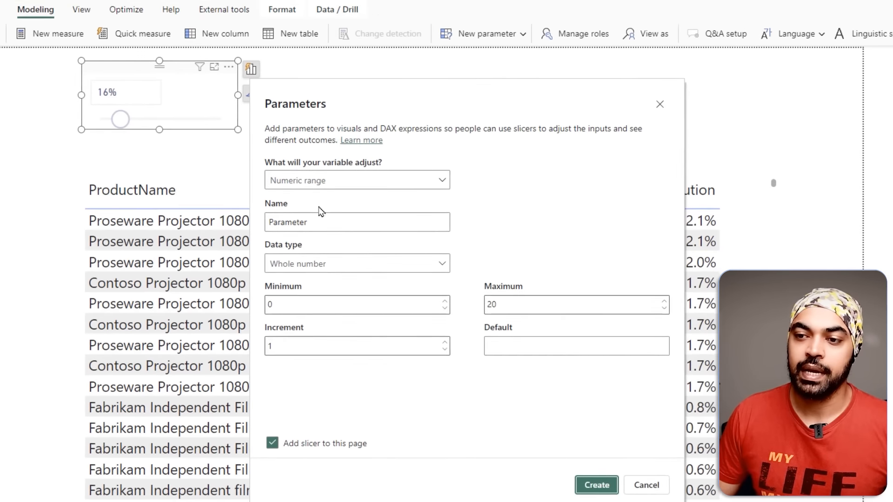
left_click_drag(319, 222, 238, 224)
left_click(323, 262)
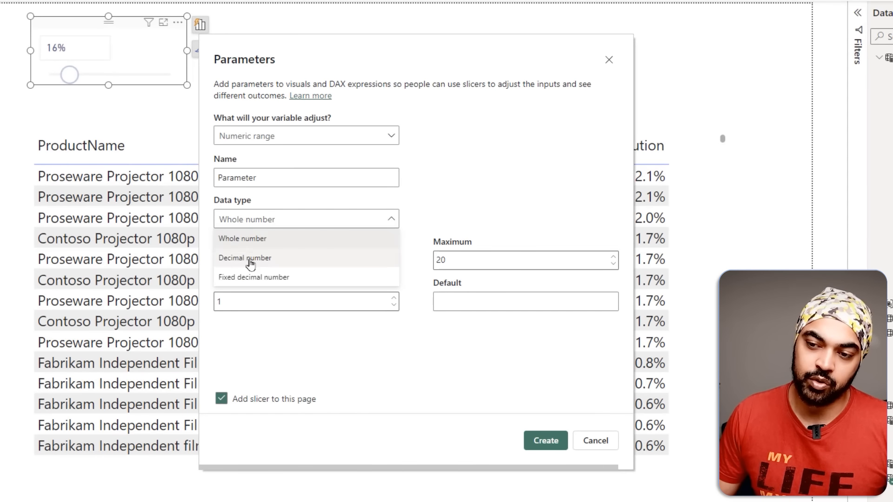
left_click(250, 262)
Give the parameter a minimum of .01, a maximum of 1 and an increment of .01, and dismiss it without creating it.
double_click(247, 259)
type(".01")
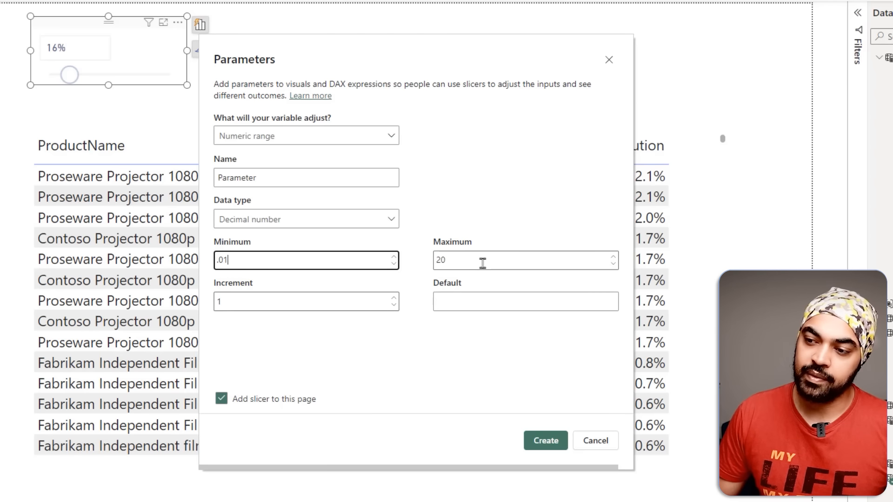
key("Tab")
type("1")
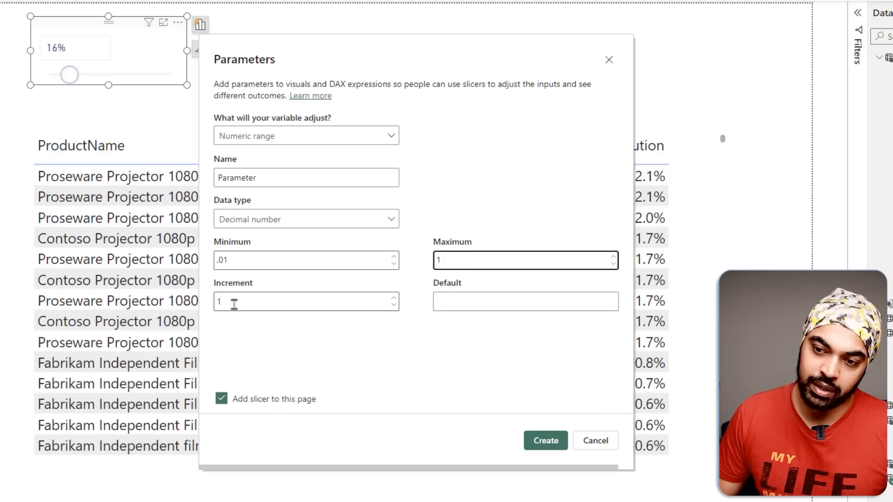
key("Tab")
type(".01")
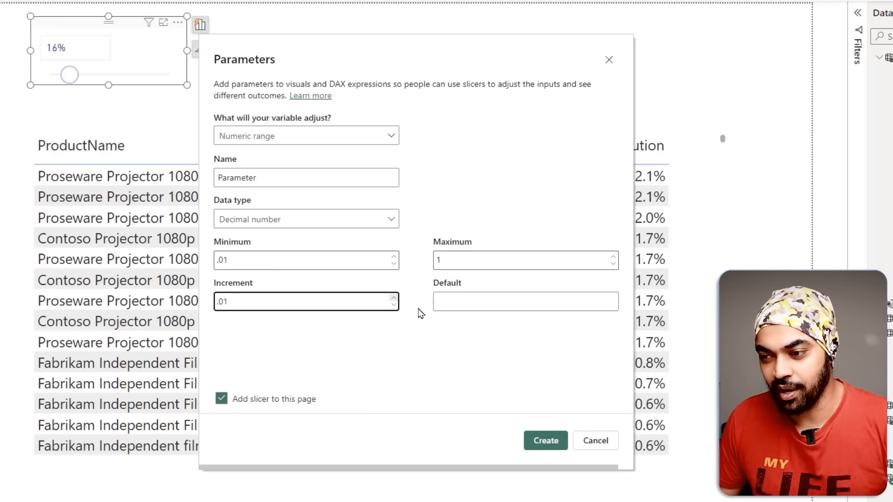
left_click(494, 302)
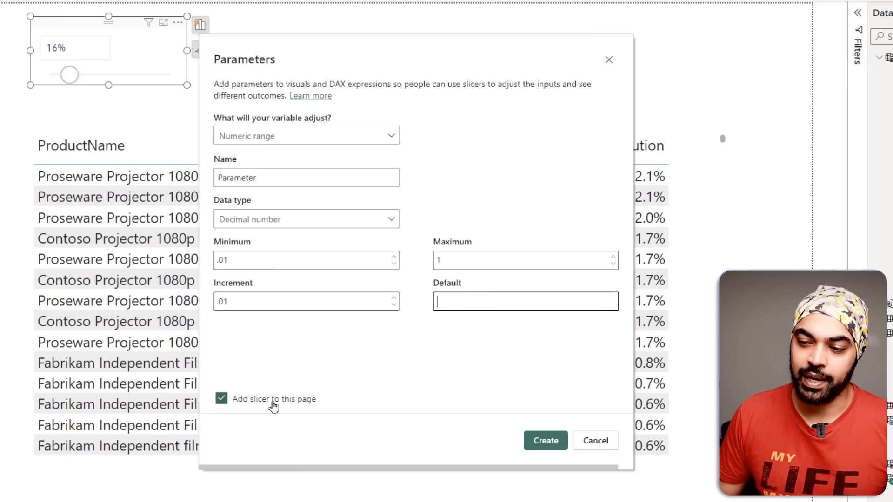
key("ctrl+2")
mouse_move(118, 21)
left_mouse_down()
mouse_move(29, 92)
mouse_move(38, 3)
left_mouse_up()
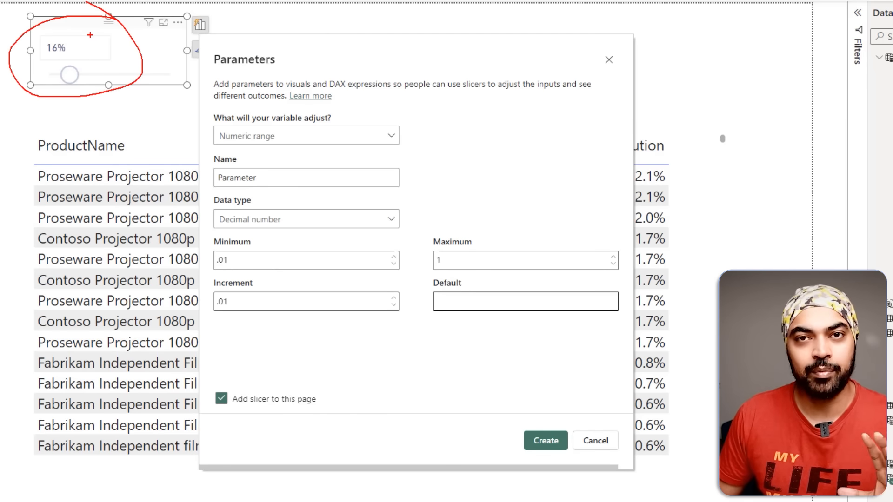
key("Escape")
left_click(595, 440)
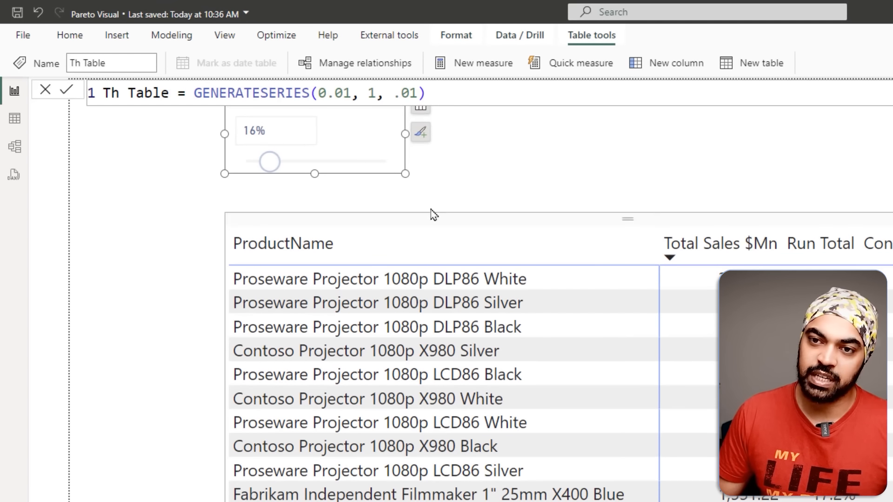
Inspect Th Table's GENERATESERIES formula and its rows of percentage values, and return to the report page.
key("ctrl+2")
left_click_drag(334, 99, 349, 112)
key("Escape")
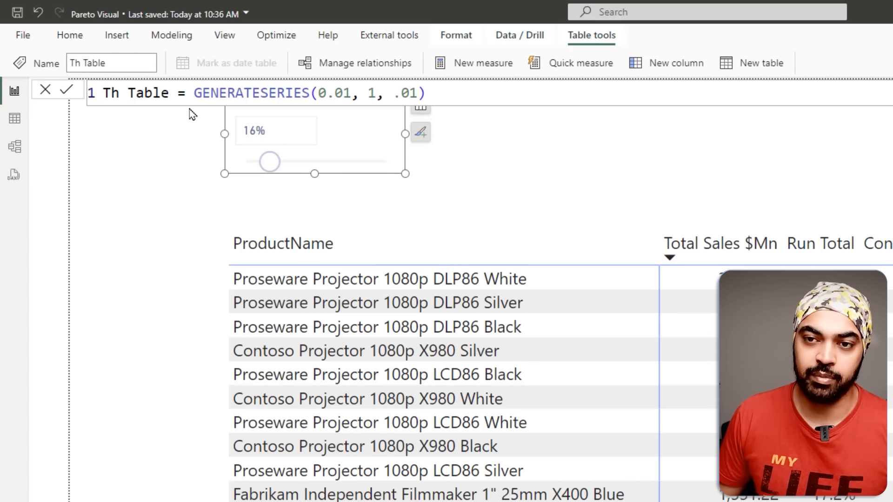
left_click(19, 124)
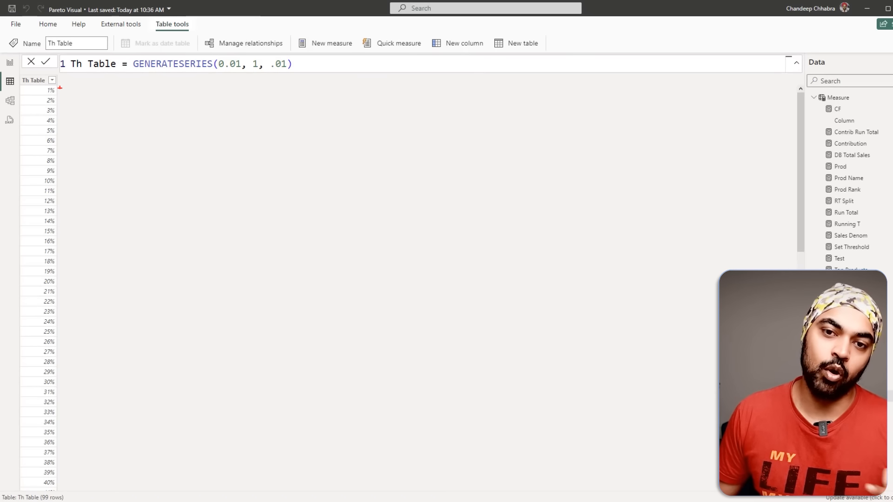
left_click_drag(60, 88, 68, 87)
scroll(100, 177, "down", 20)
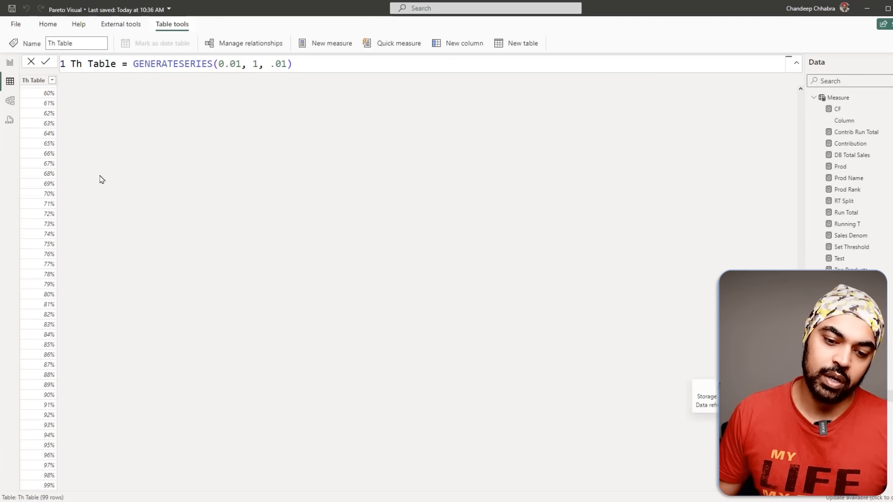
left_click(49, 486)
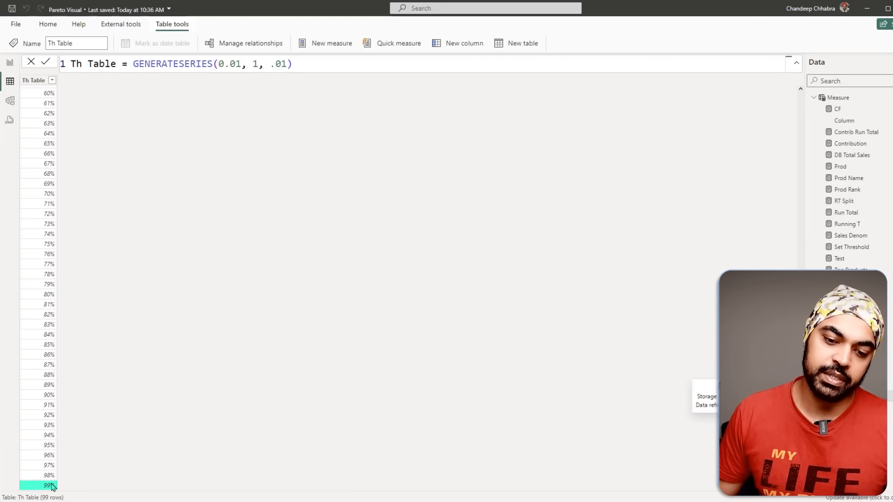
left_click(10, 62)
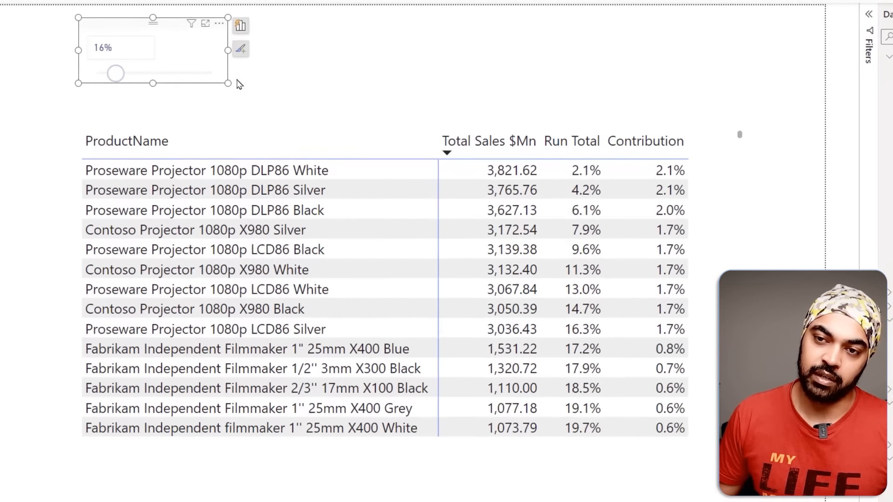
Examine how the Set Threshold measure uses SELECTEDVALUE on the Th Table column with 0.25 as the alternate result.
left_click(410, 114)
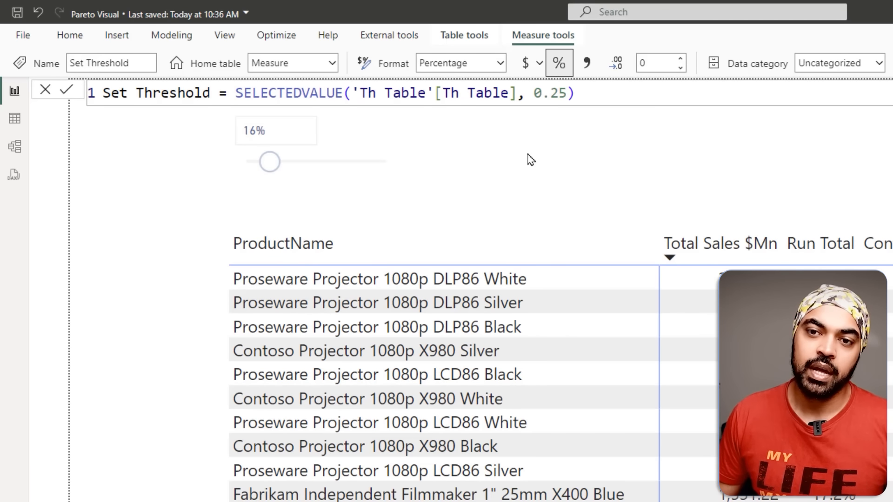
left_click_drag(278, 136, 294, 122)
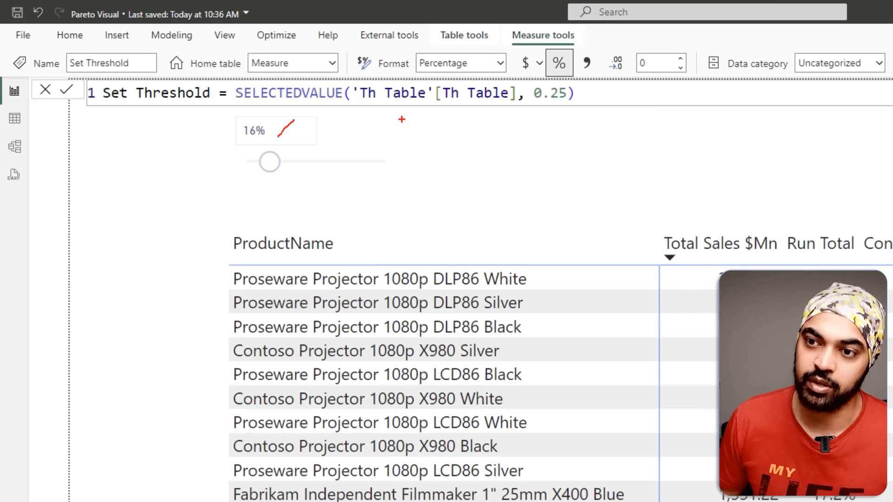
left_click_drag(255, 105, 330, 105)
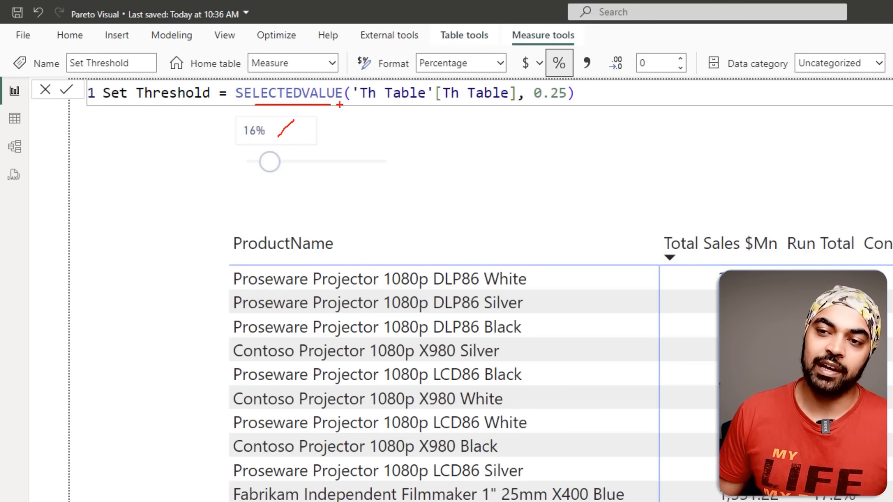
left_click_drag(468, 103, 469, 128)
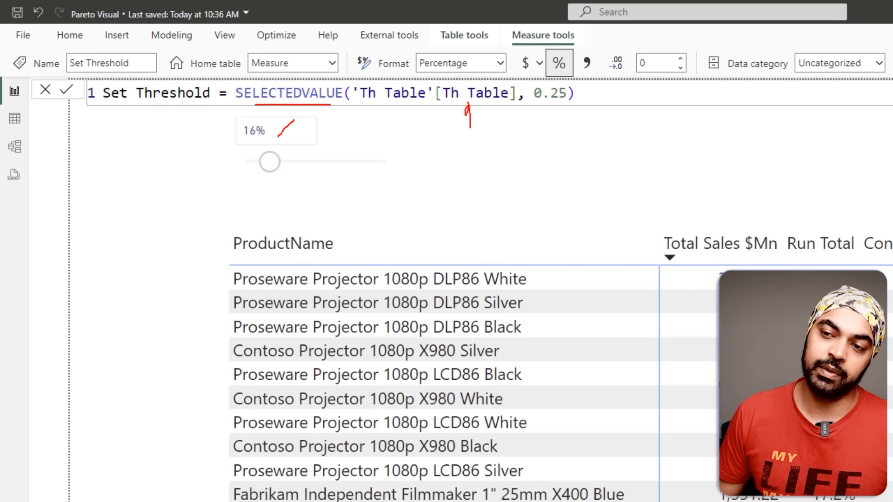
left_click_drag(534, 116, 550, 100)
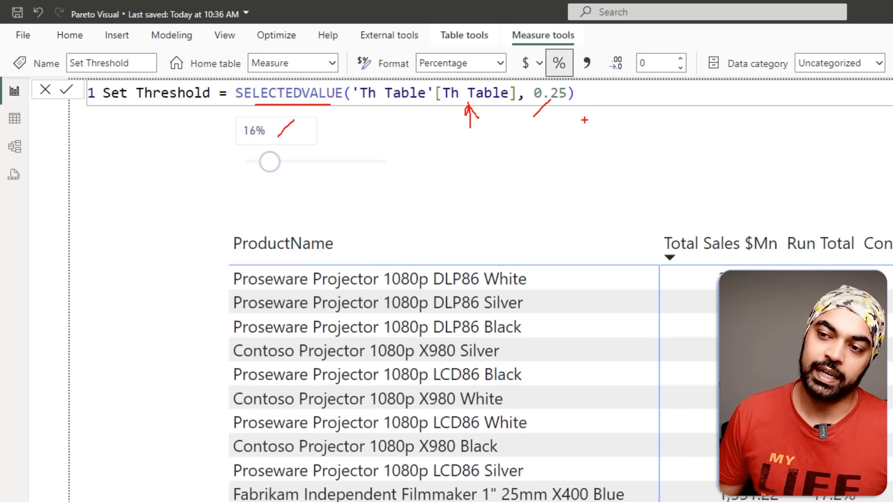
key("Escape")
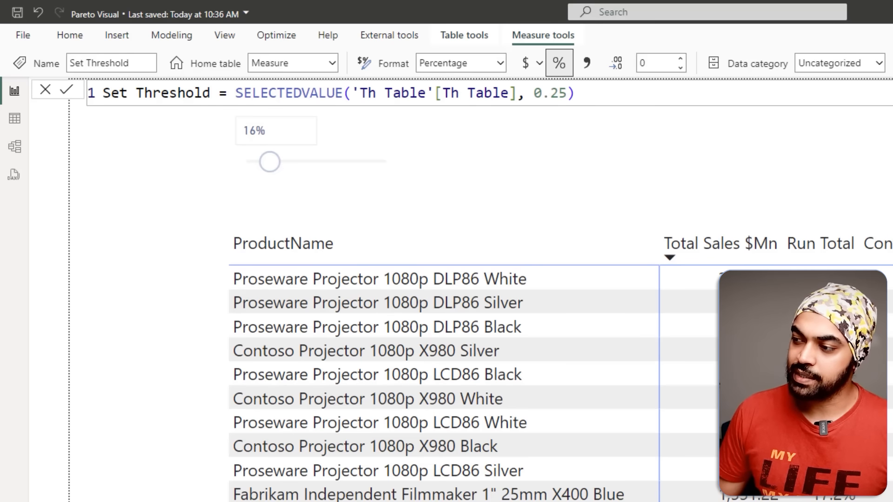
Add the Set Threshold measure to the report page above the product table and show it as a card.
left_click_drag(891, 189, 757, 146)
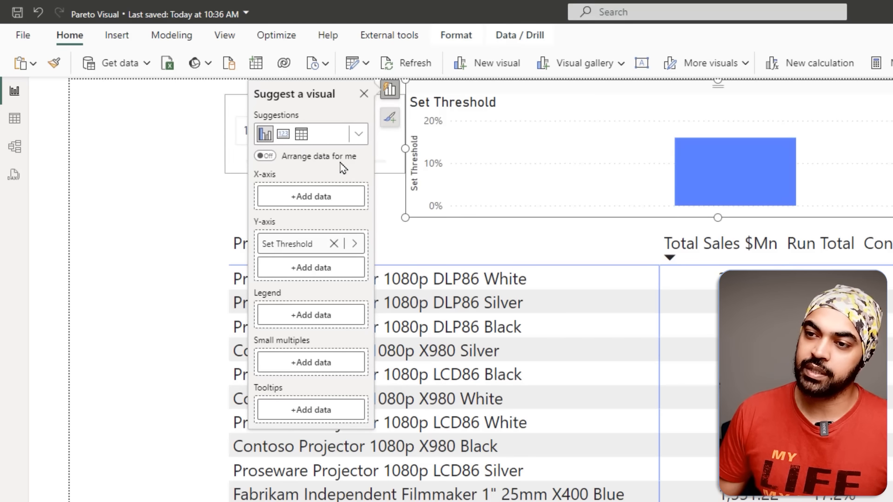
left_click(284, 134)
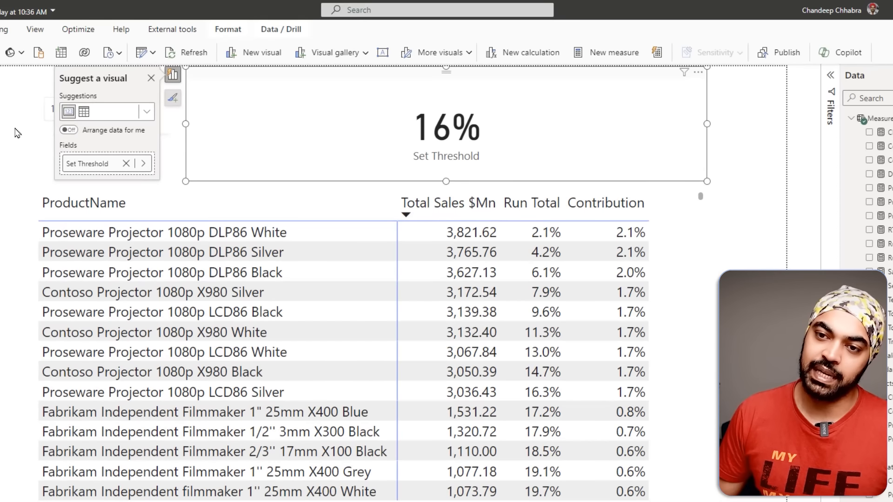
Set the percentage slicer to 28% and compare it with the Set Threshold card.
left_click(28, 135)
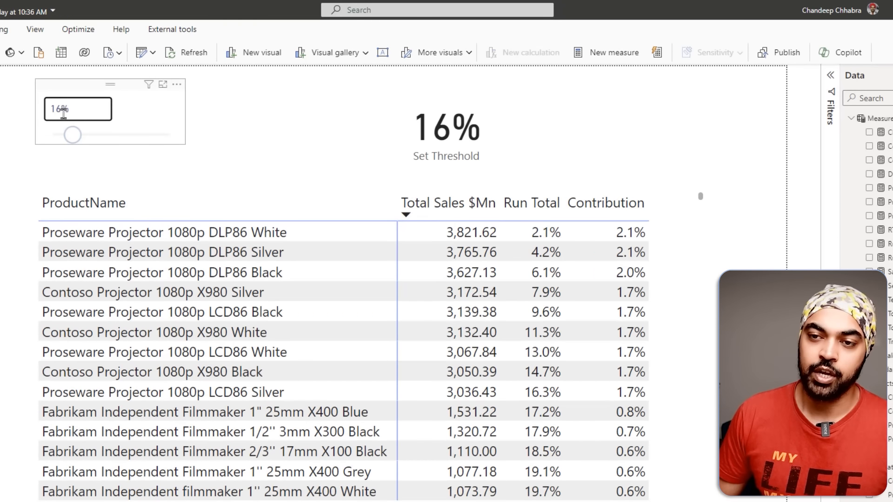
left_click_drag(71, 135, 87, 135)
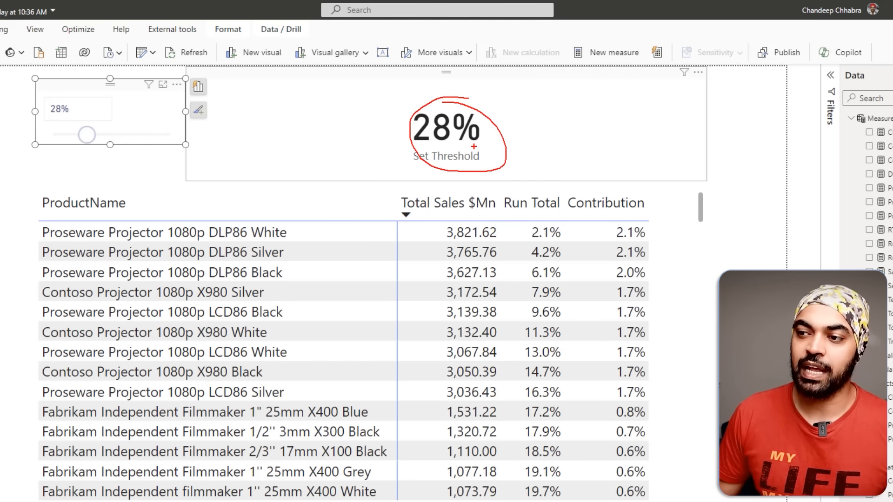
left_click_drag(480, 160, 461, 249)
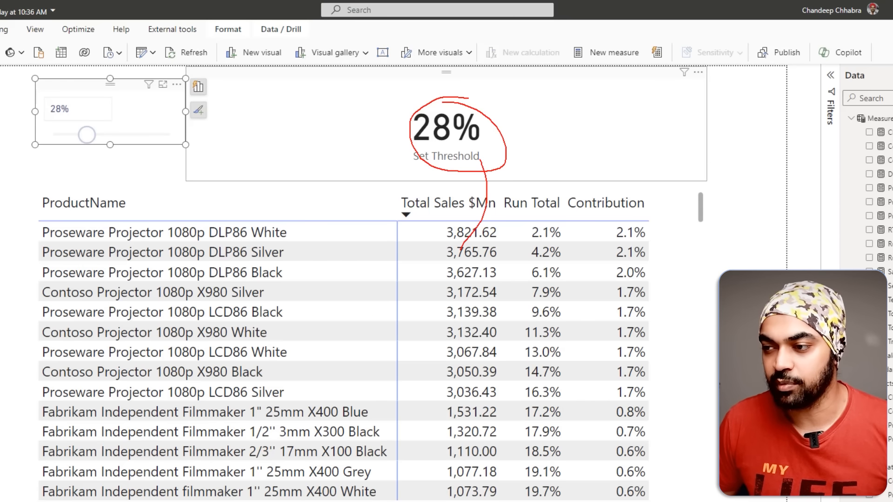
left_click_drag(484, 168, 530, 243)
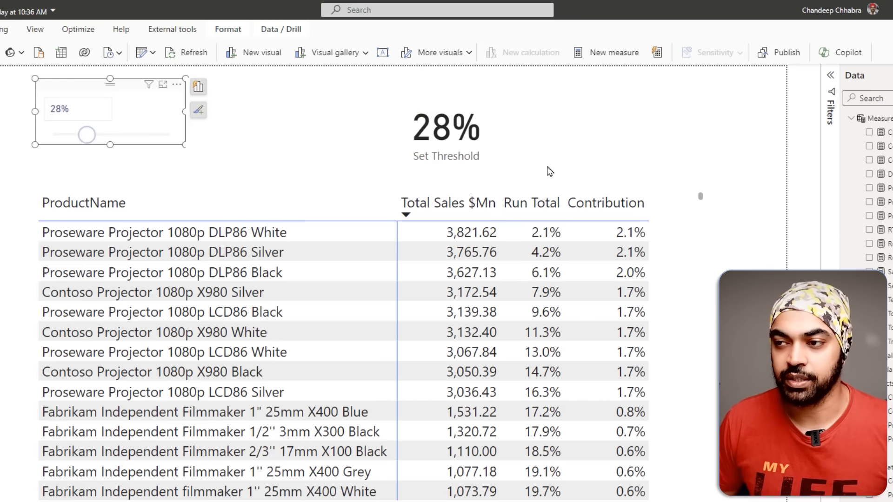
Delete the Set Threshold card from the report page.
left_click(541, 149)
key("Delete")
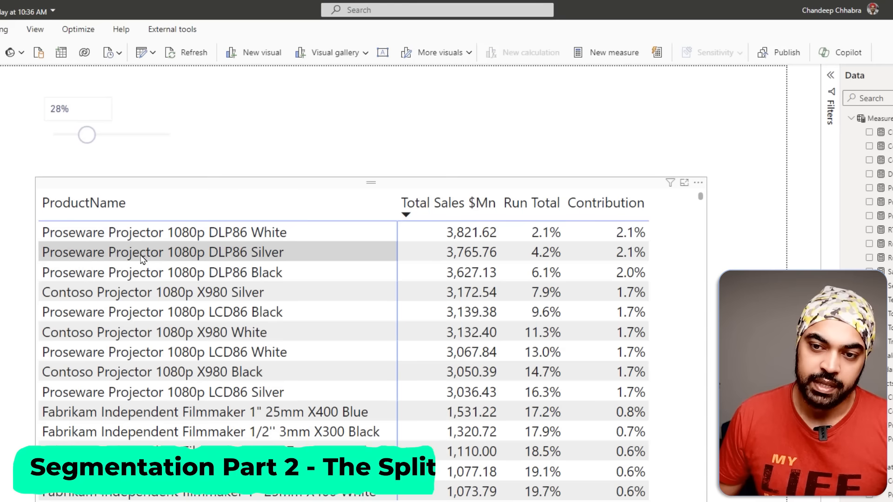
Examine the first nine products in the table as the top segment of the split.
key("ctrl+2")
mouse_move(22, 220)
left_mouse_down()
mouse_move(380, 367)
mouse_move(632, 387)
mouse_move(655, 401)
left_mouse_up()
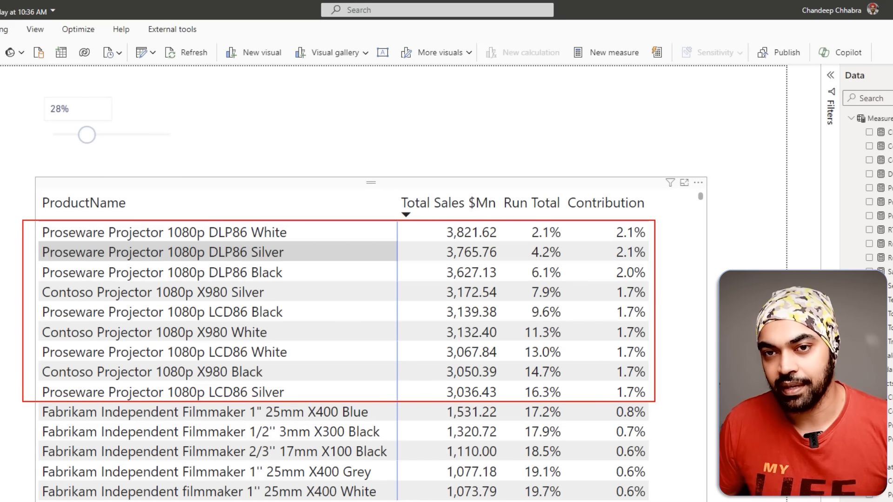
key("Escape")
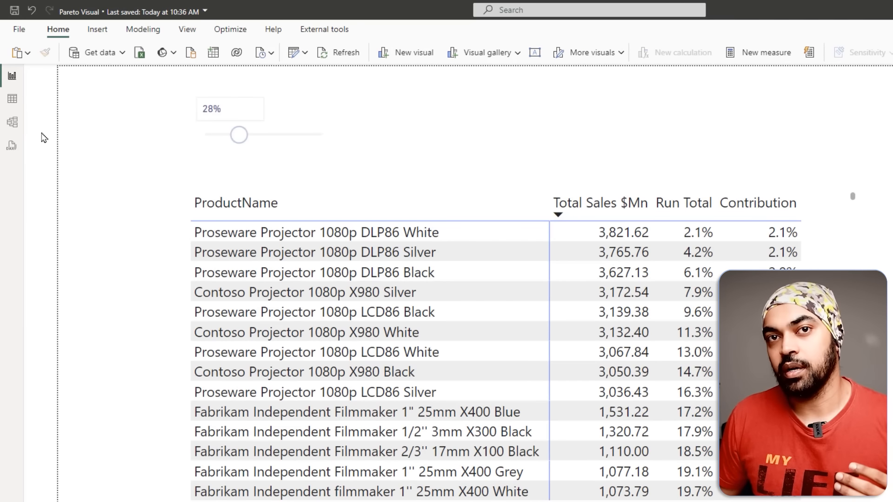
Open the Split Category table's data and examine its CROSSJOIN formula combining A+ and OTH with the product names from Products.
left_click(13, 101)
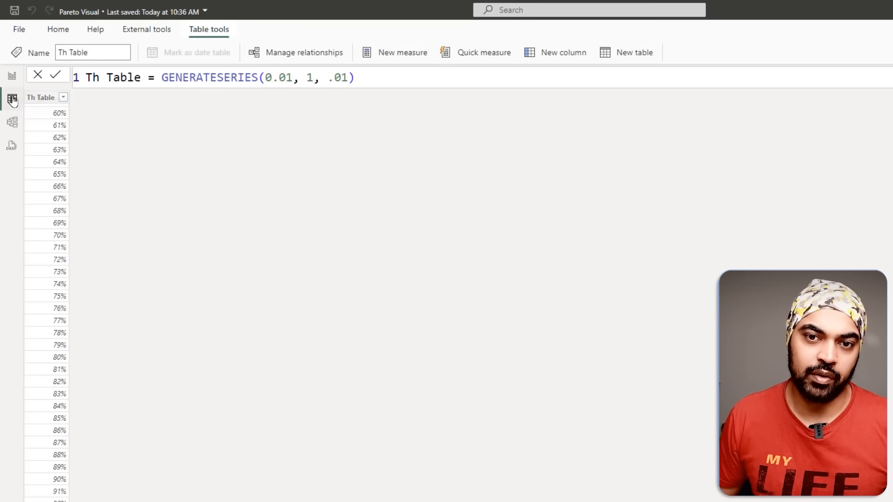
left_click(764, 56)
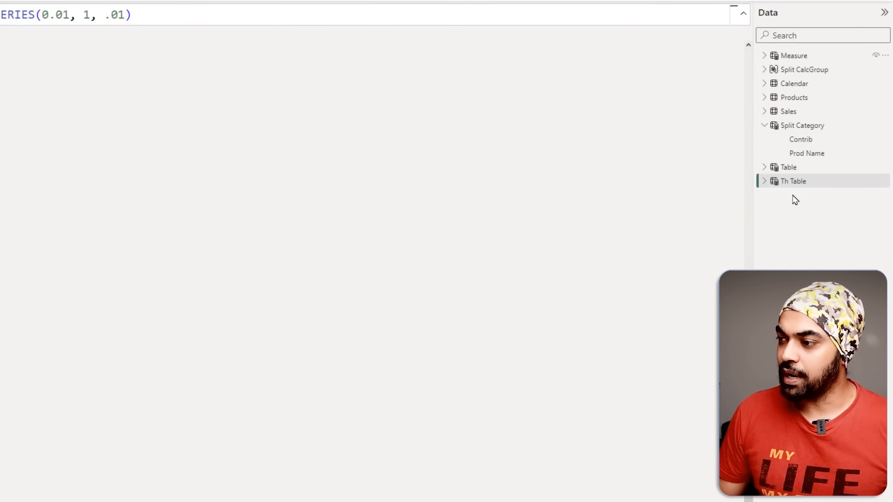
left_click(800, 126)
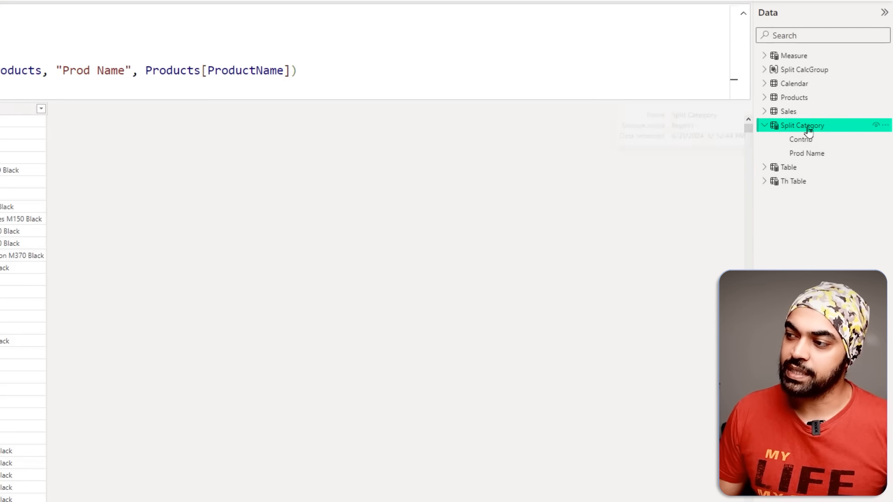
left_click(124, 48)
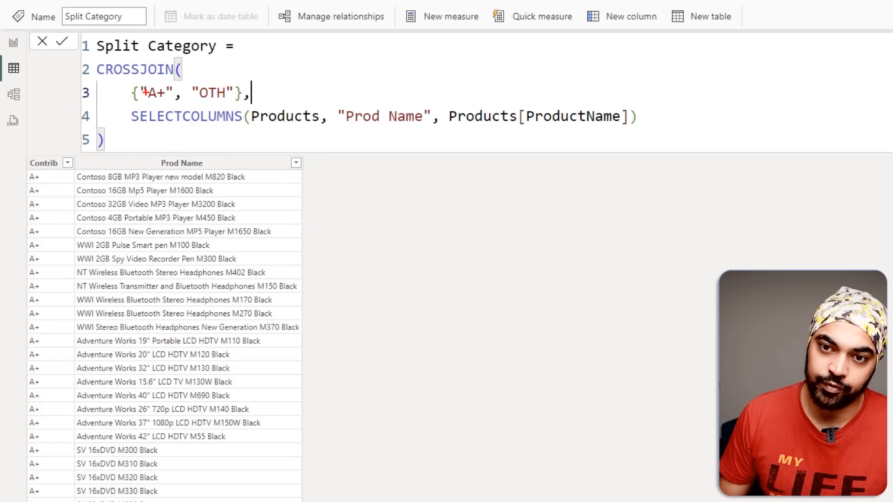
mouse_move(126, 77)
left_mouse_down()
mouse_move(173, 105)
mouse_move(249, 101)
left_mouse_up()
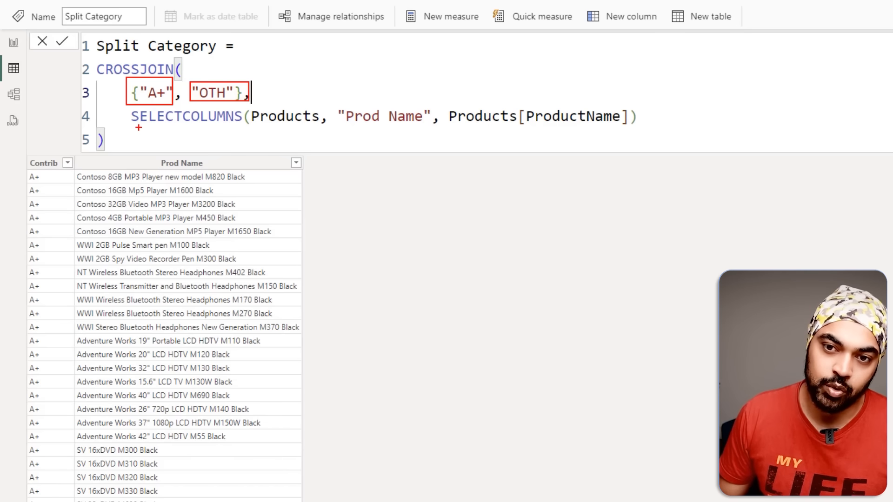
left_click_drag(135, 125, 203, 127)
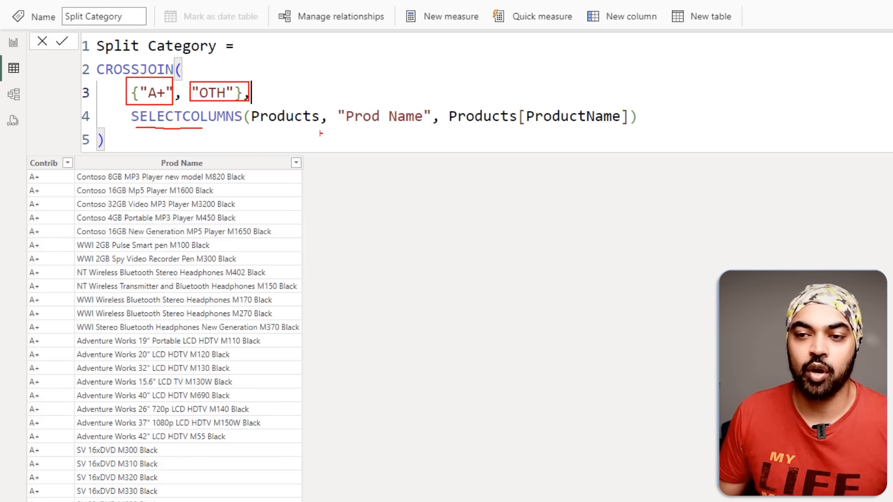
left_click_drag(487, 128, 597, 128)
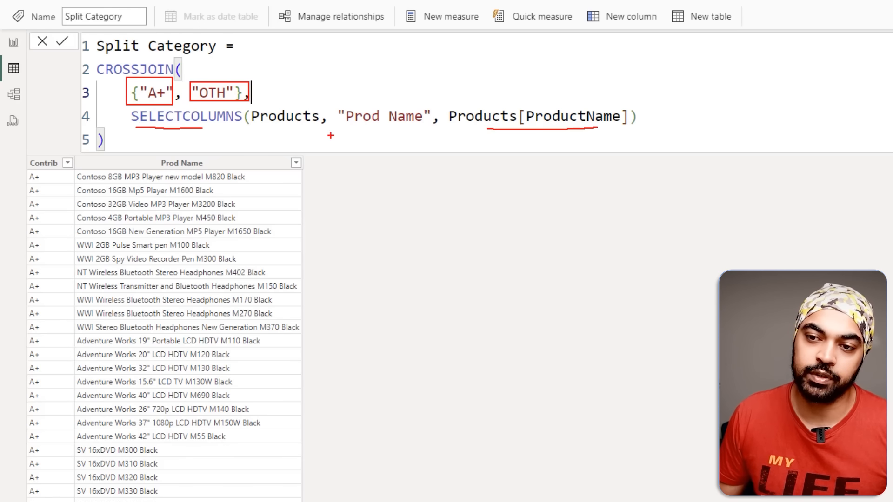
left_click_drag(258, 132, 295, 131)
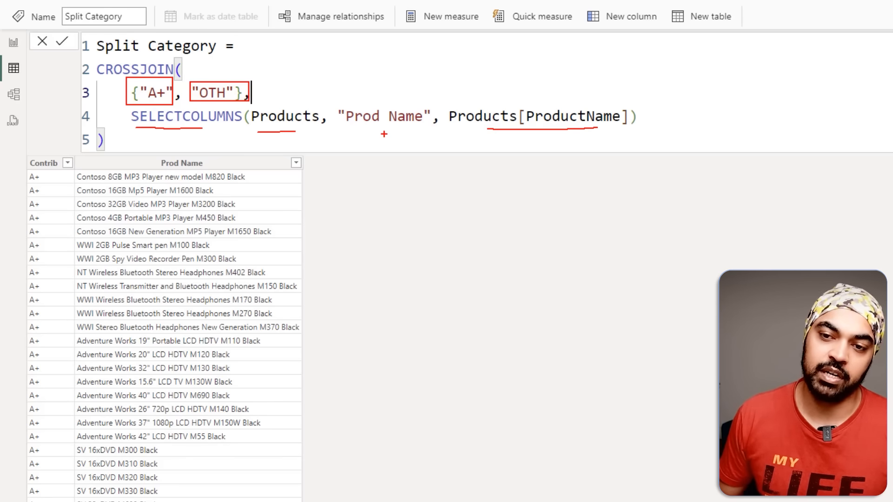
key("e")
left_click_drag(123, 82, 269, 103)
mouse_move(123, 99)
left_mouse_down()
mouse_move(173, 126)
mouse_move(396, 134)
left_mouse_up()
key("Escape")
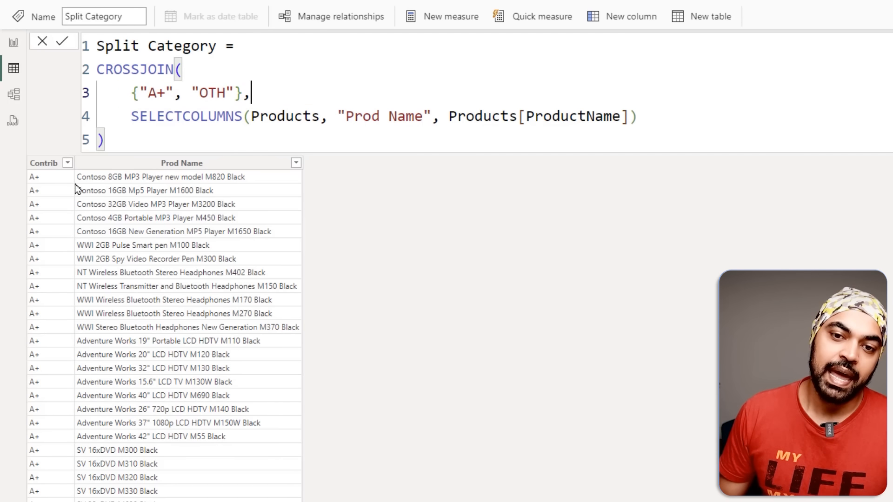
Examine how the Contrib and Prod Name rows pair the A+ and OTH categories with every product.
key("ctrl+2")
left_click_drag(16, 163, 60, 278)
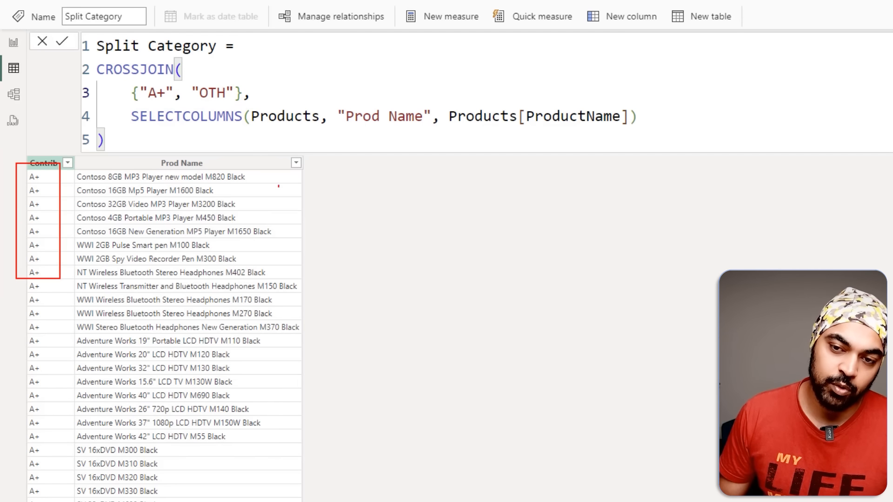
mouse_move(278, 176)
left_mouse_down()
mouse_move(307, 200)
mouse_move(310, 454)
mouse_move(289, 488)
left_mouse_up()
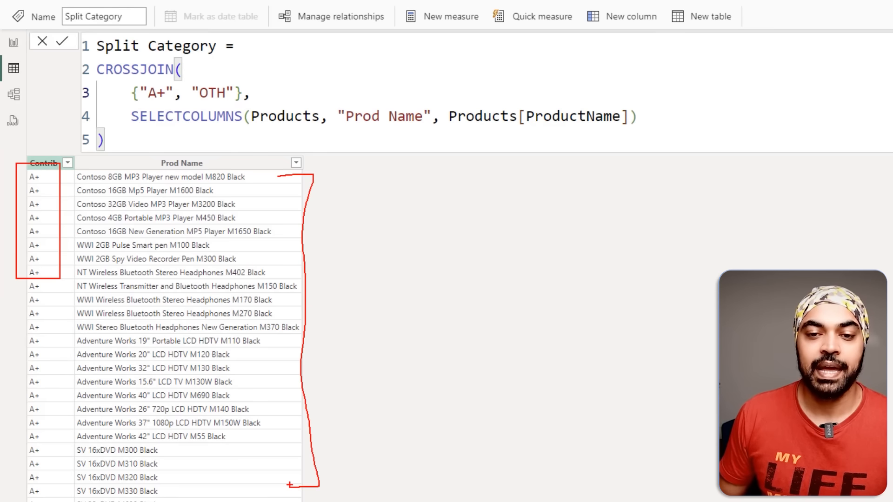
key("Escape")
key("ctrl+2")
left_click_drag(182, 79, 253, 111)
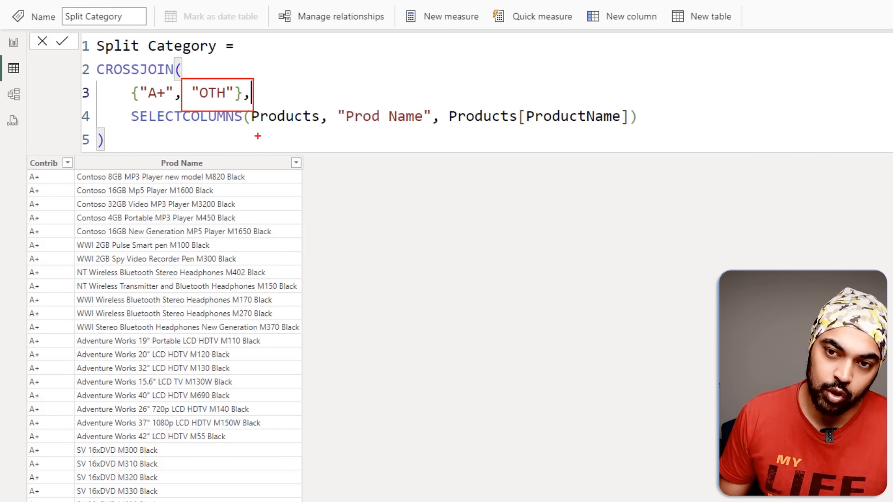
key("Escape")
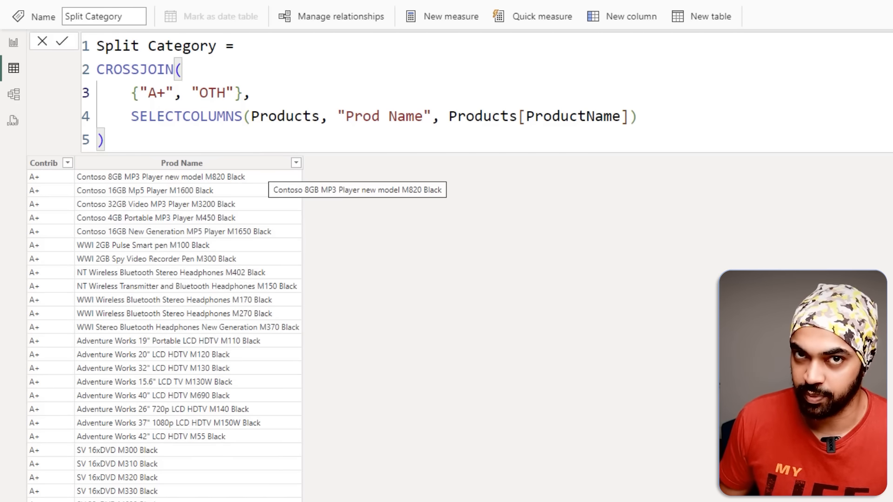
Examine the data model's relationship between Prod Name in Split Category and ProductName in Products, including its cardinality and filter direction.
left_click(19, 95)
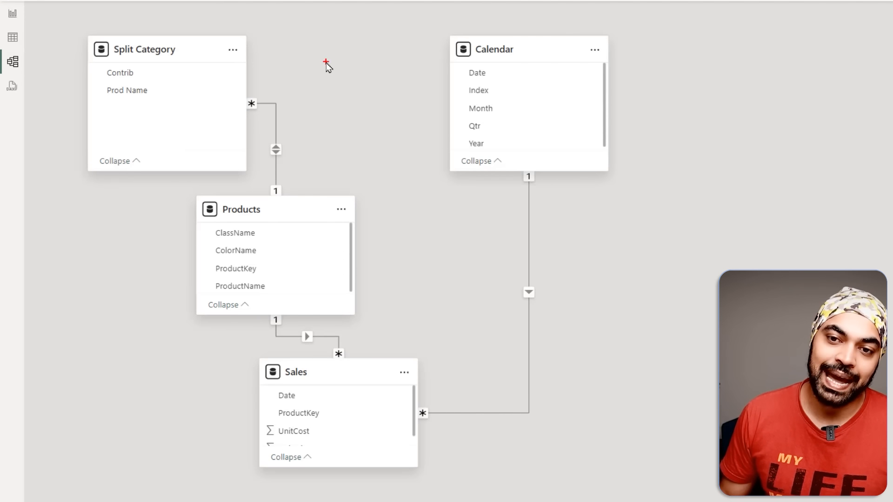
mouse_move(173, 35)
left_mouse_down()
mouse_move(48, 70)
mouse_move(180, 35)
mouse_move(123, 16)
left_mouse_up()
key("Escape")
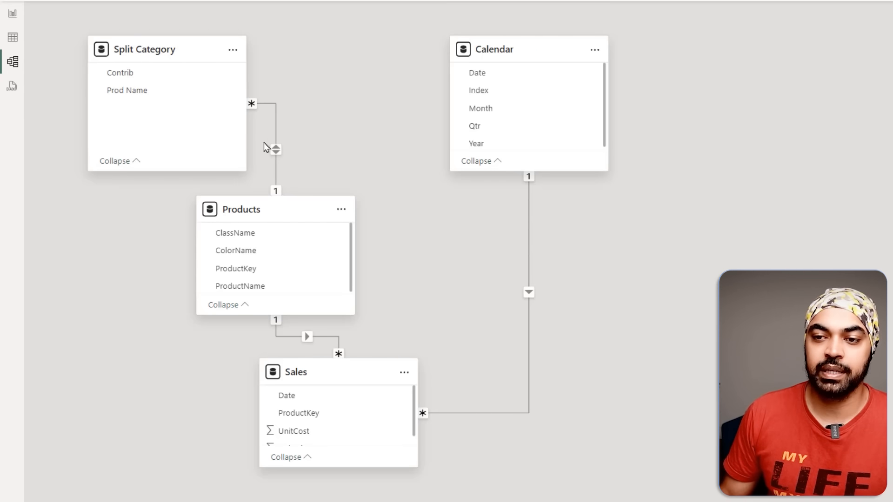
left_click_drag(267, 285, 301, 270)
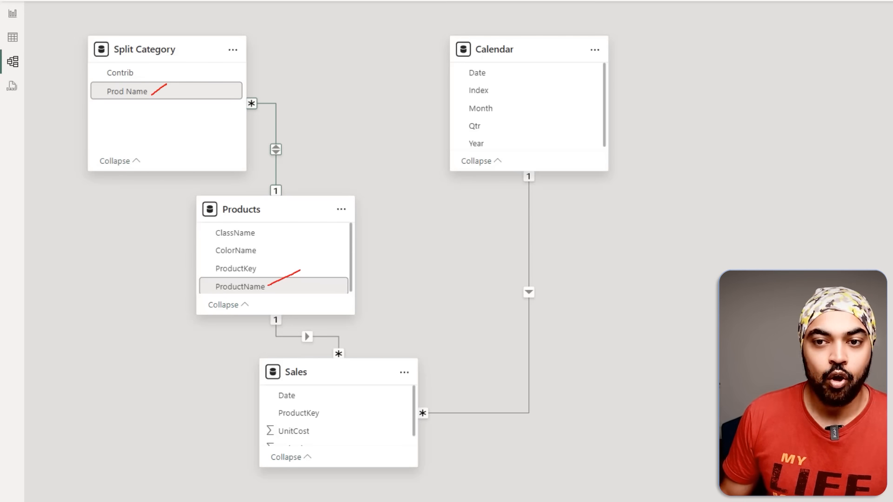
left_click_drag(262, 86, 254, 85)
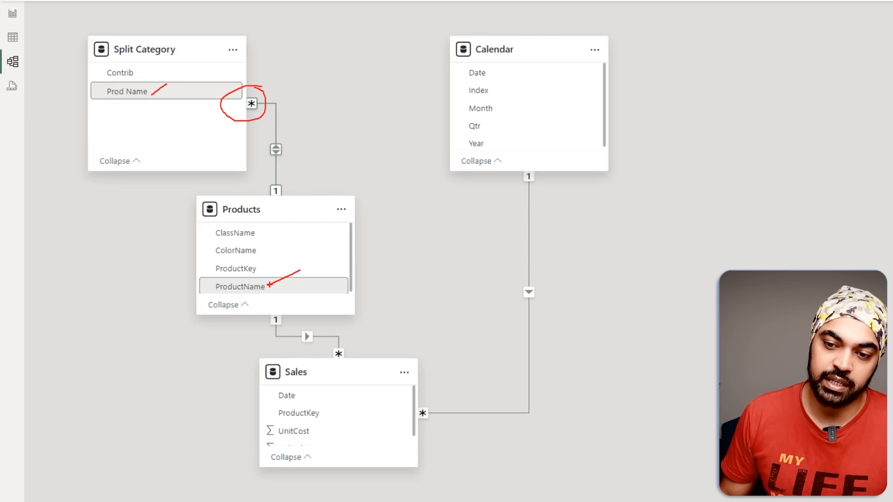
mouse_move(271, 275)
left_mouse_down()
mouse_move(217, 278)
mouse_move(285, 297)
mouse_move(274, 275)
left_mouse_up()
left_click_drag(275, 179, 294, 188)
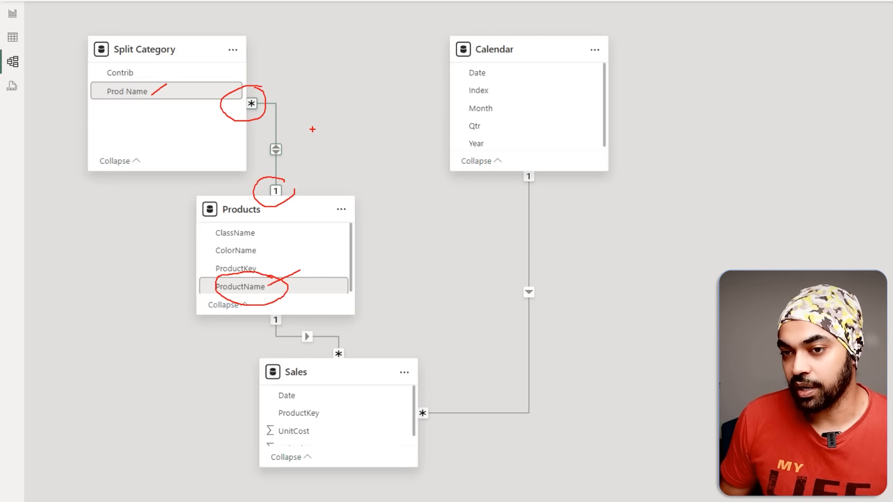
left_click_drag(297, 145, 317, 135)
left_click_drag(192, 53, 213, 36)
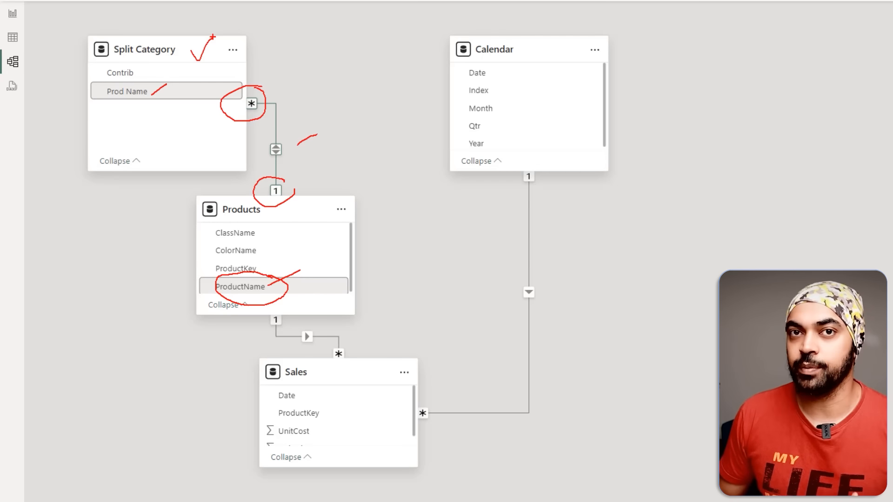
key("Escape")
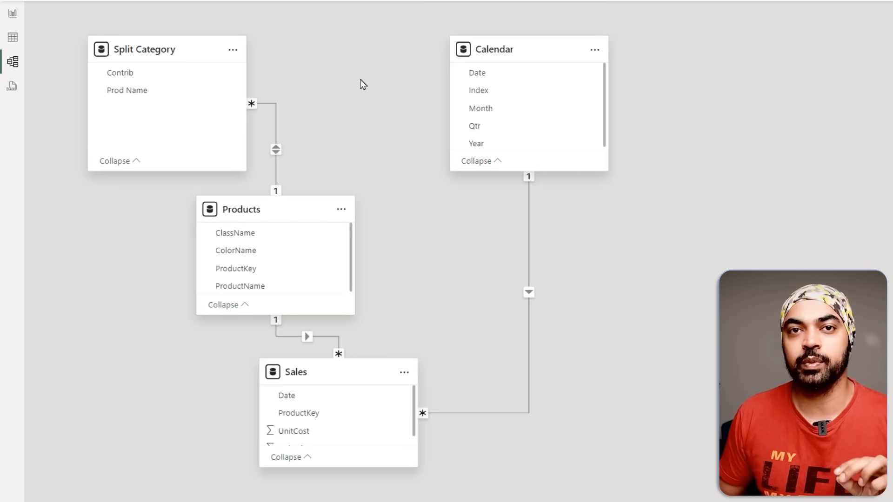
Return to the report page and examine the ProductName column used in the product table.
left_click(14, 16)
key("ctrl+2")
mouse_move(355, 120)
left_mouse_down()
mouse_move(349, 230)
mouse_move(361, 213)
left_mouse_up()
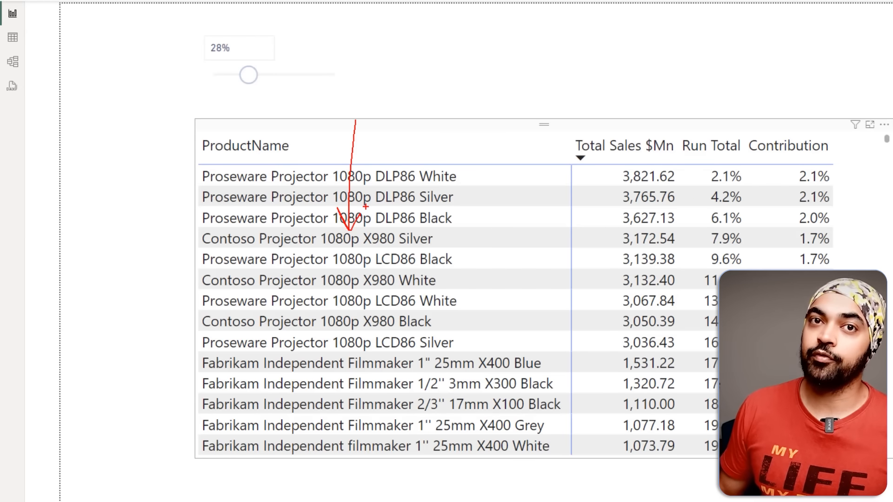
key("Escape")
Trace the filter path in the data model from Split Category's Prod Name through Products to Sales.
left_click(13, 62)
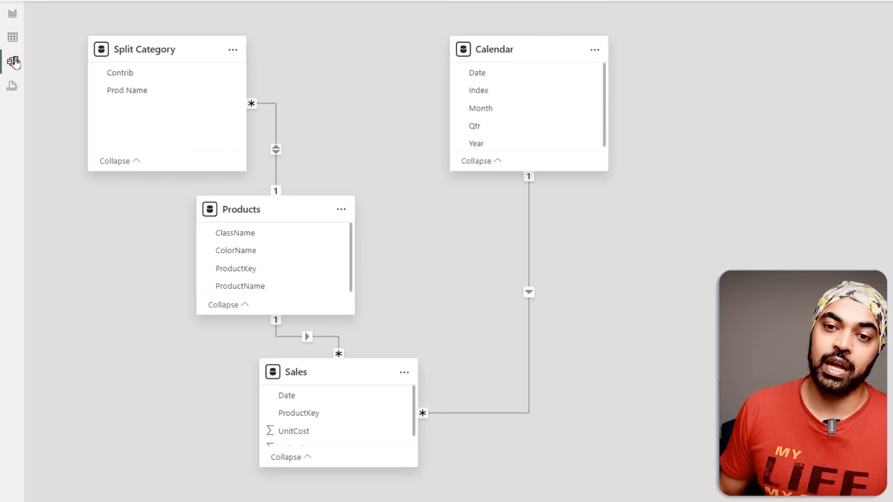
key("ctrl+2")
mouse_move(101, 83)
left_mouse_down()
mouse_move(153, 100)
mouse_move(172, 82)
left_mouse_up()
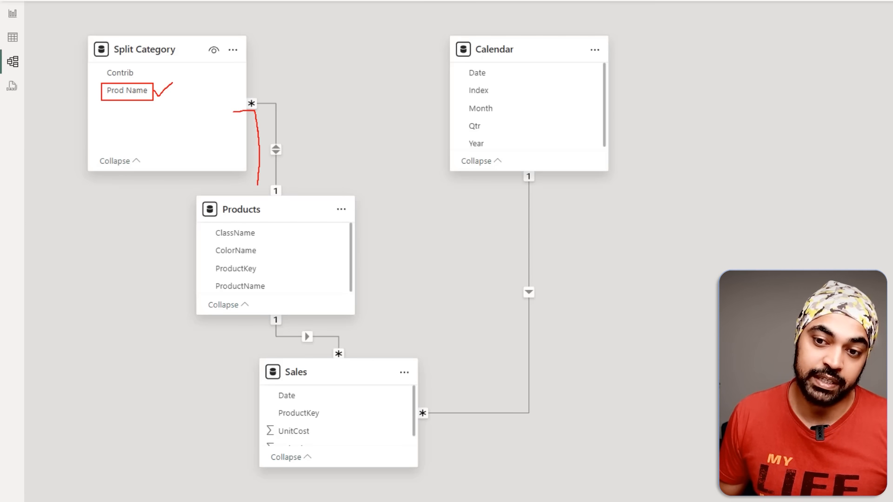
mouse_move(276, 302)
left_mouse_down()
mouse_move(298, 325)
mouse_move(359, 353)
left_mouse_up()
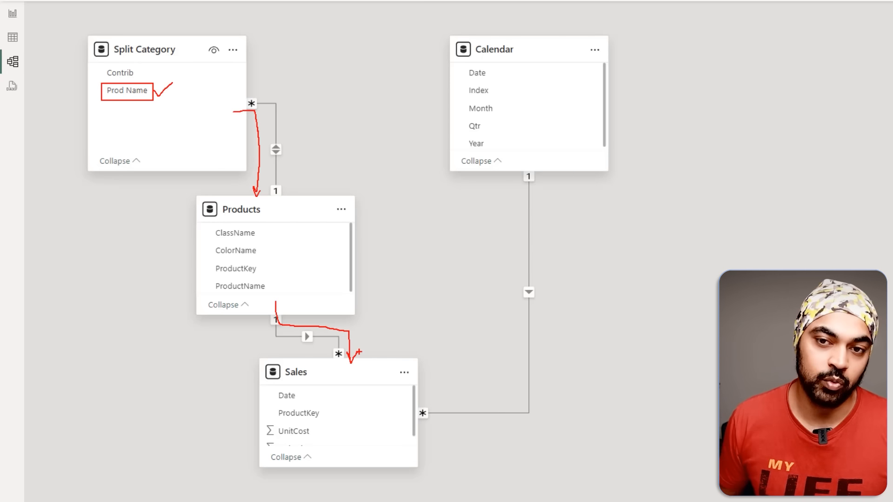
key("Escape")
Replace ProductName in the report table's rows with Contrib and Prod Name from Split Category.
left_click(12, 14)
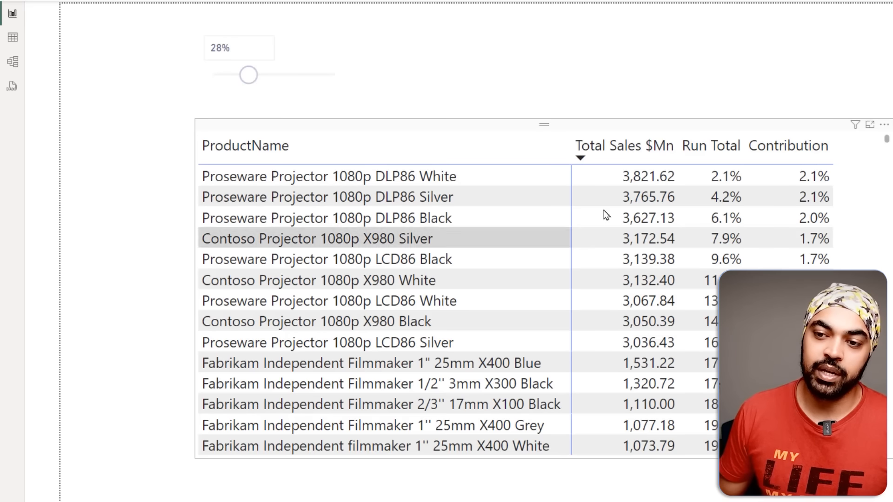
left_click(466, 148)
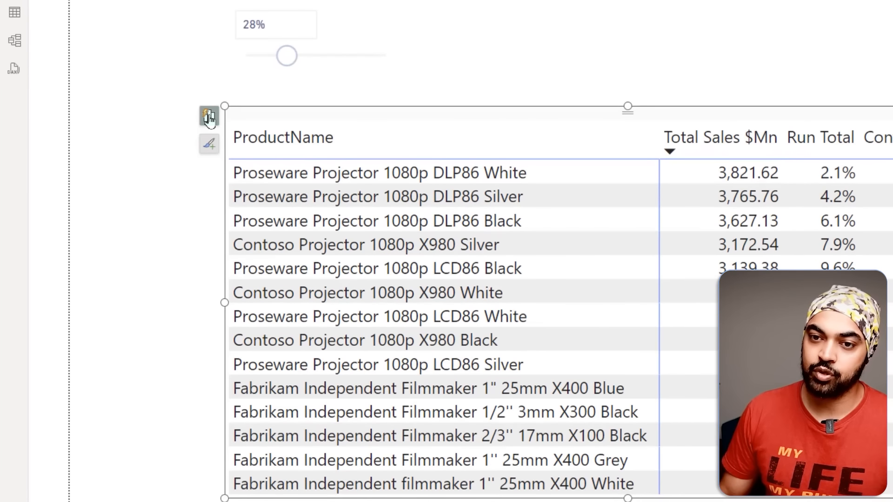
left_click(209, 115)
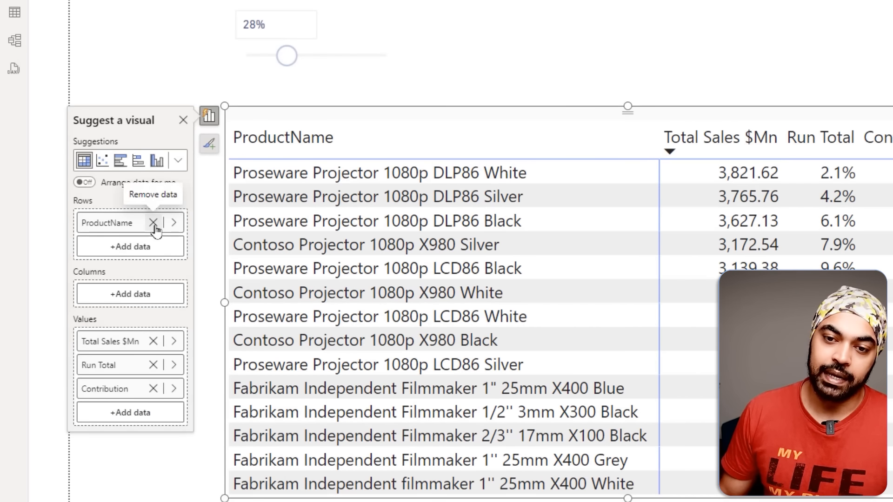
left_click(153, 223)
left_click(152, 228)
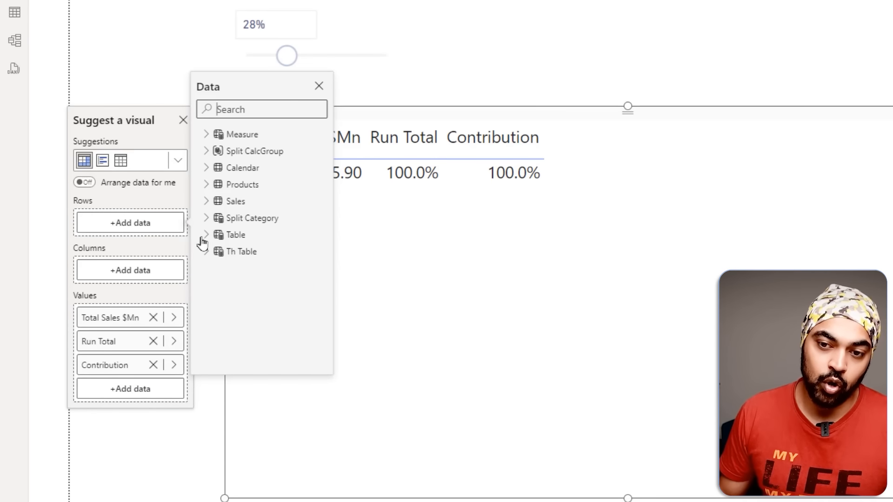
left_click(207, 218)
left_click(229, 235)
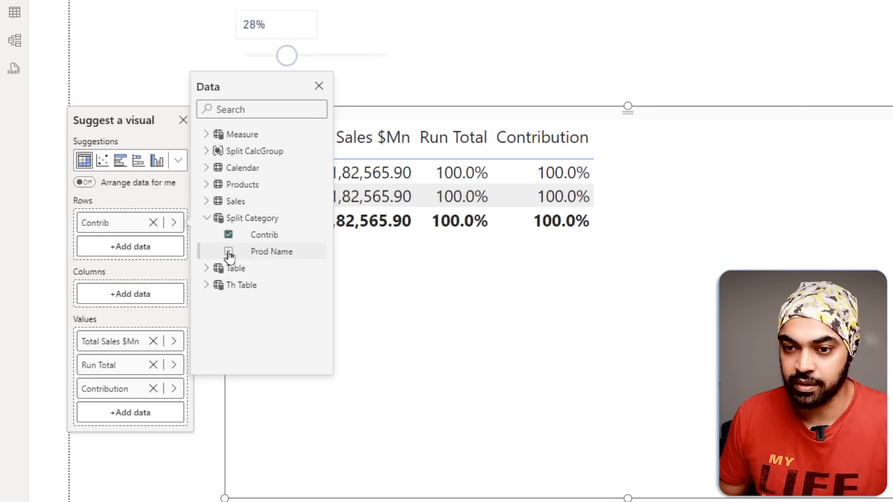
left_click(228, 251)
left_click(474, 56)
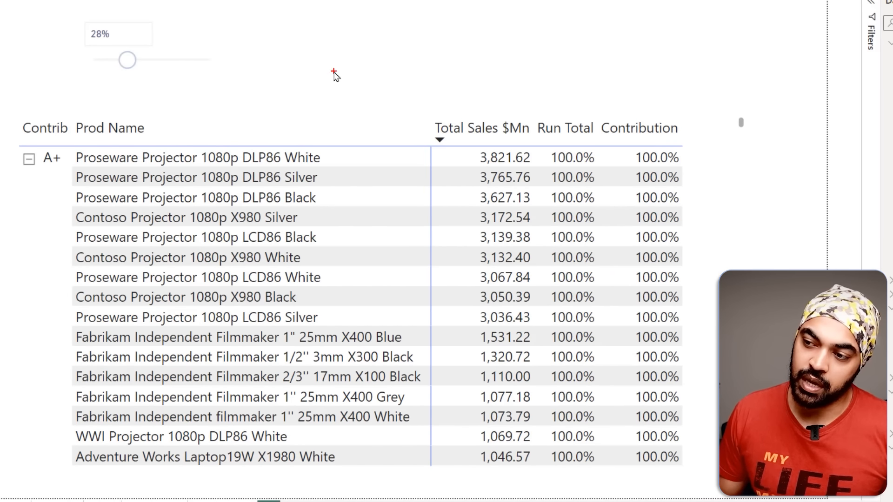
Check the Run Total and Contribution values for the products under A+ in the table.
mouse_move(542, 89)
left_mouse_down()
mouse_move(544, 189)
mouse_move(538, 176)
left_mouse_up()
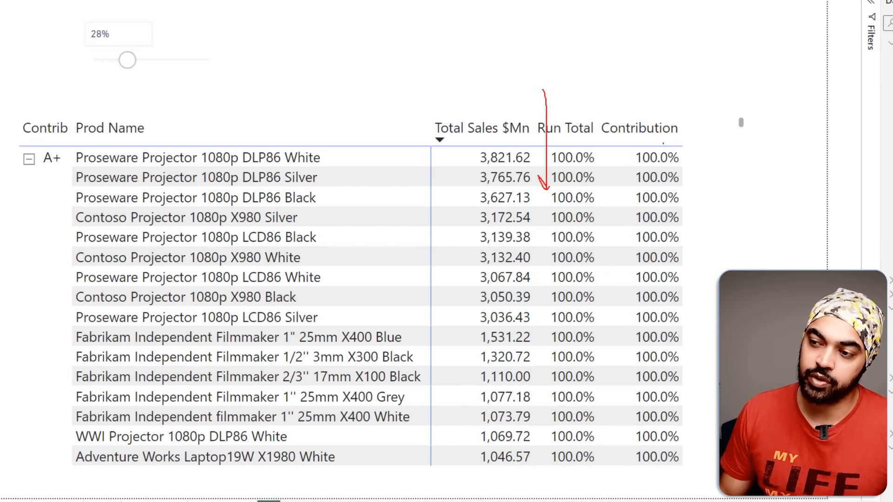
left_click_drag(655, 69, 667, 194)
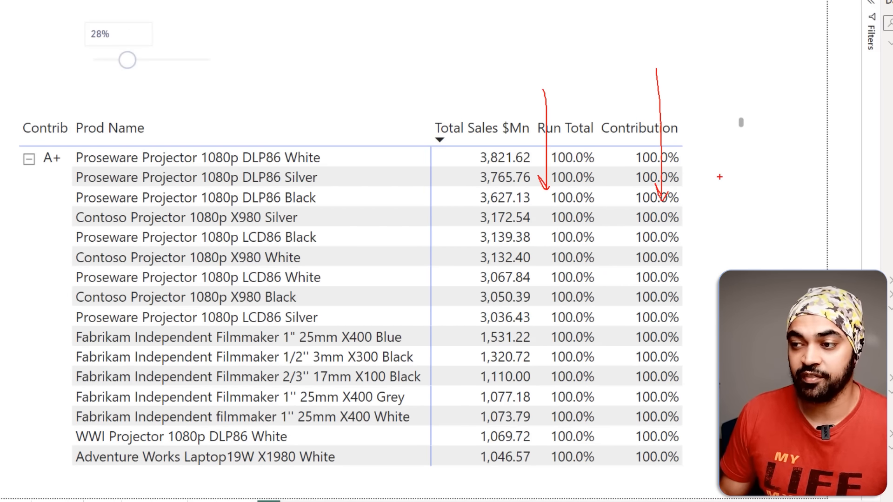
key("Escape")
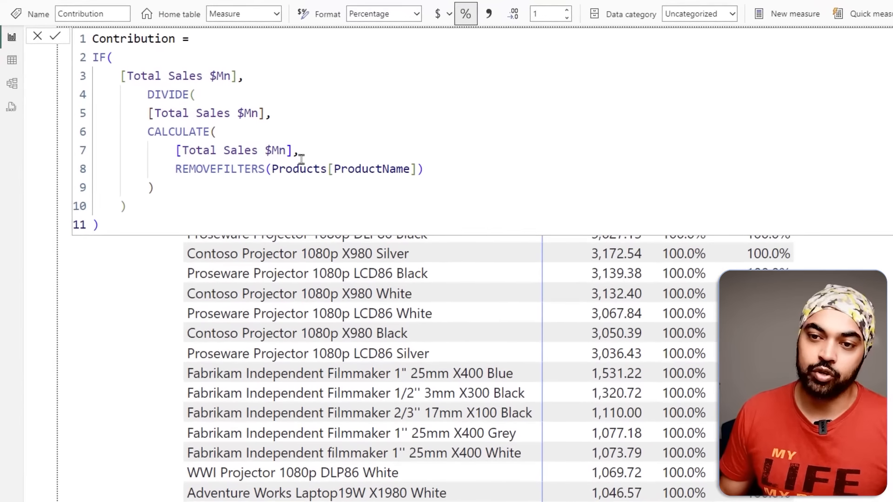
Replace Products[ProductName] inside REMOVEFILTERS of the Contribution measure with 'Split Category'[Prod Name] and commit the formula.
left_click_drag(189, 182, 377, 182)
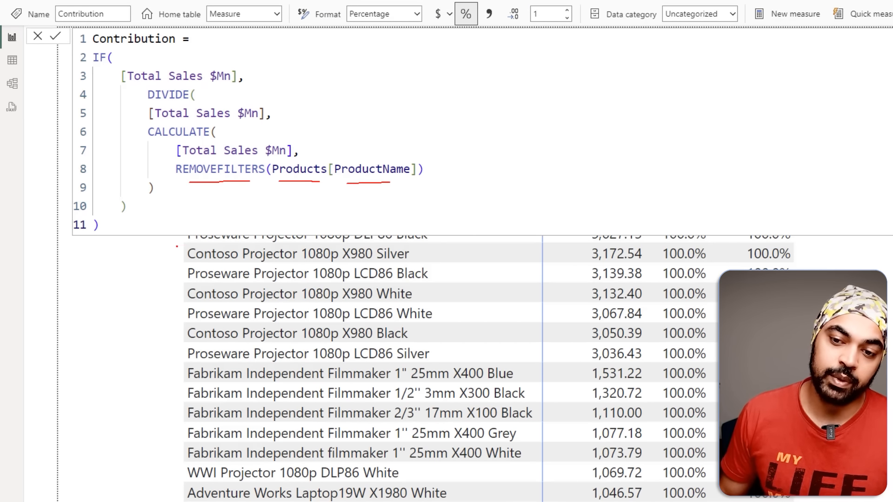
mouse_move(176, 246)
left_mouse_down()
mouse_move(298, 360)
mouse_move(428, 459)
left_mouse_up()
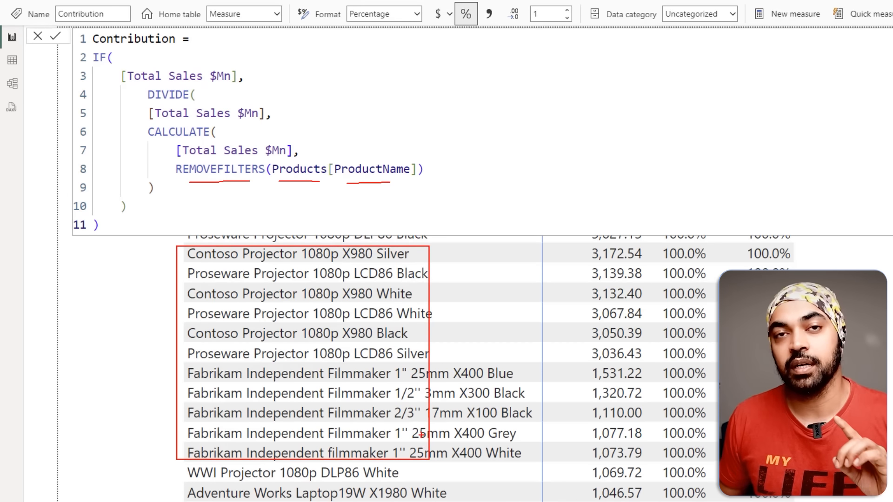
key("Escape")
left_click_drag(273, 170, 415, 168)
type("sp")
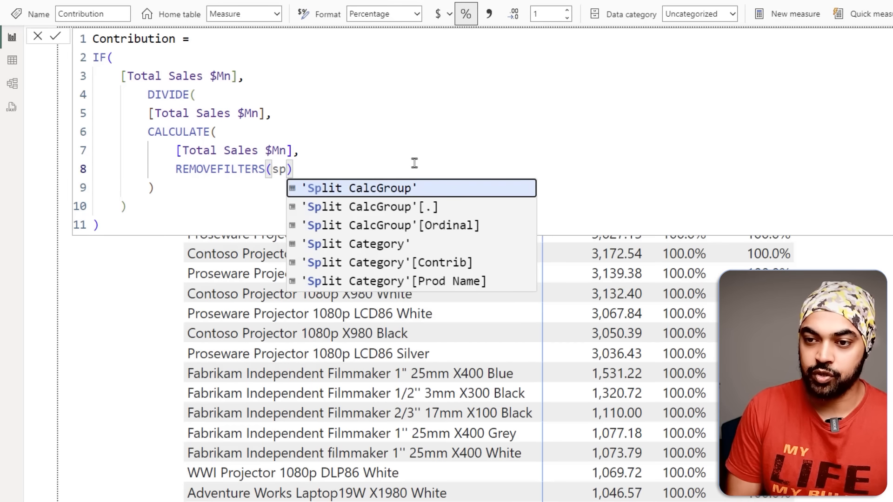
key("Down")
key("Down")
key("Down")
key("Down")
key("Down")
key("Tab")
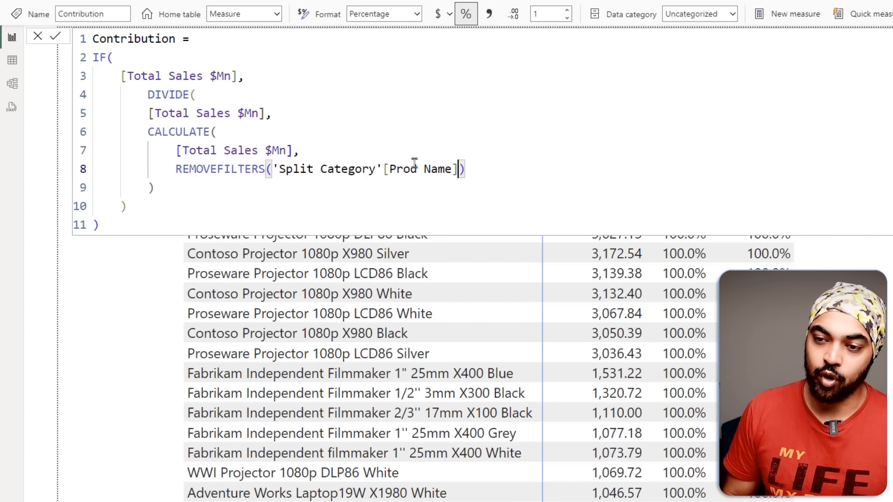
key("Return")
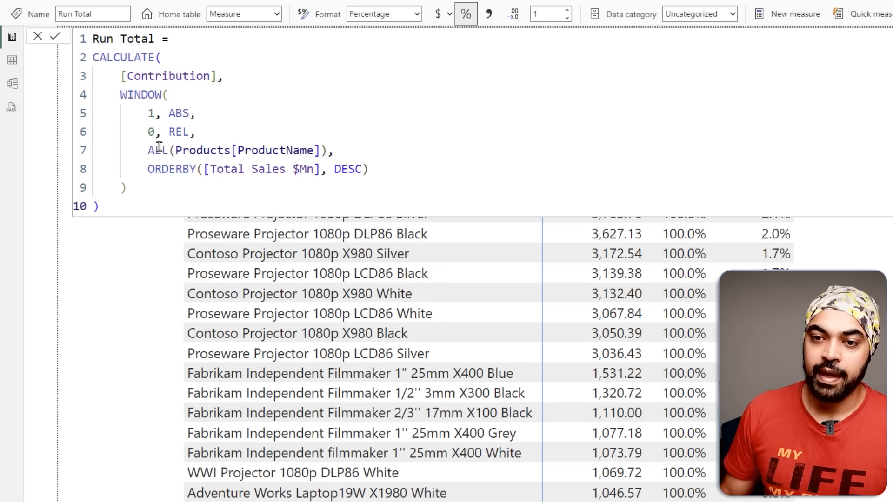
Replace Products[ProductName] inside ALL of the Run Total measure with 'Split Category'[Prod Name], and check the A+ group in the table.
left_click_drag(181, 151, 204, 150)
left_click_drag(251, 150, 265, 149)
left_click_drag(175, 151, 320, 150)
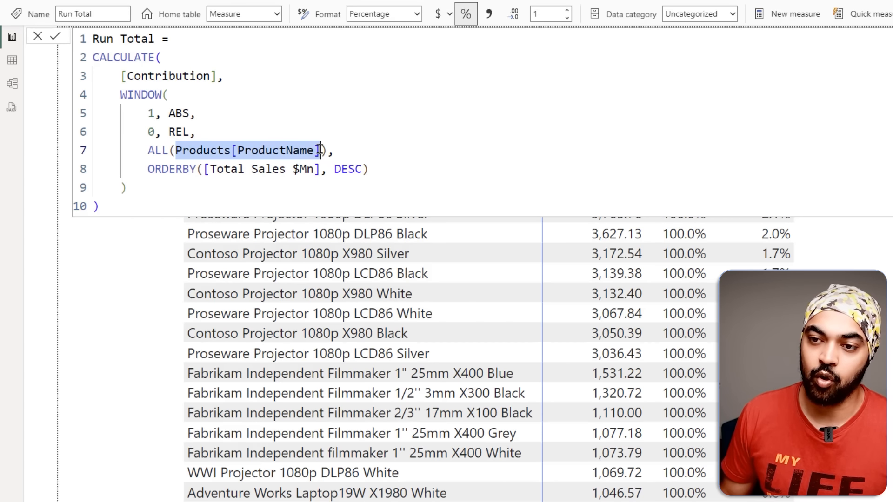
type("spl")
key("Down")
key("Down")
key("Down")
key("Down")
key("Down")
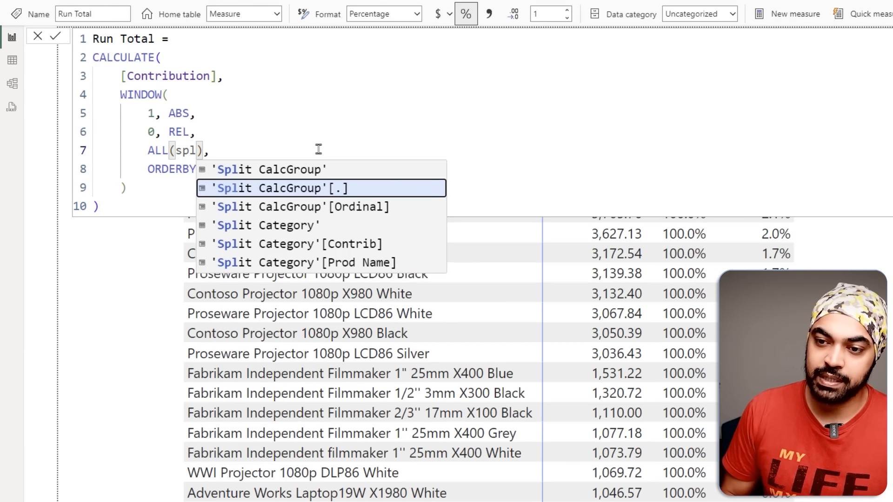
key("Tab")
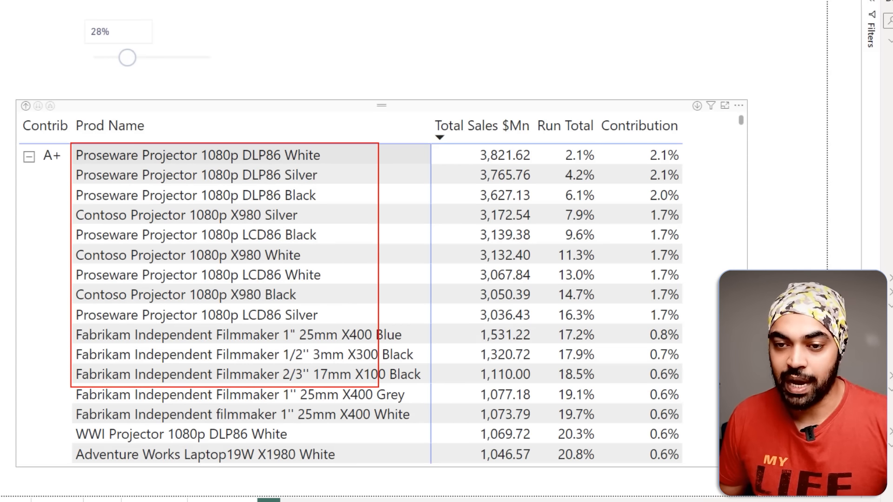
left_click(29, 159)
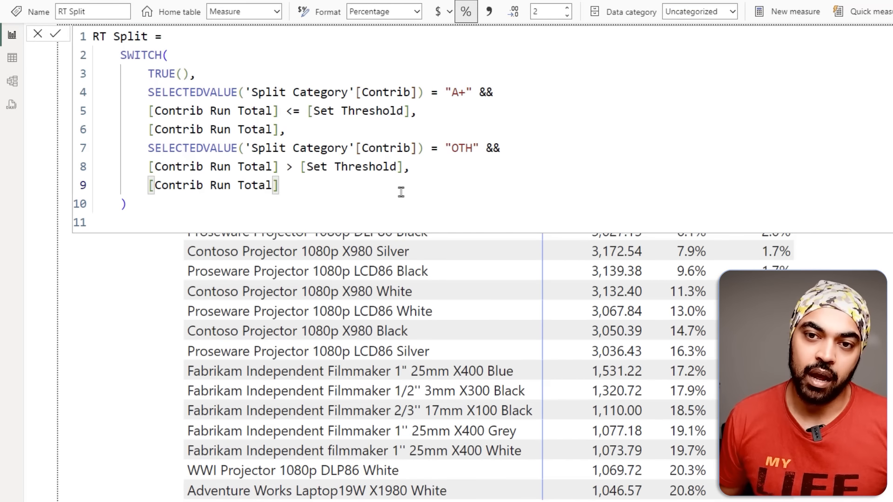
Copy the RT Split formula into Notepad beside the table and examine its SELECTEDVALUE condition for the A+ group.
left_click_drag(132, 204, 93, 36)
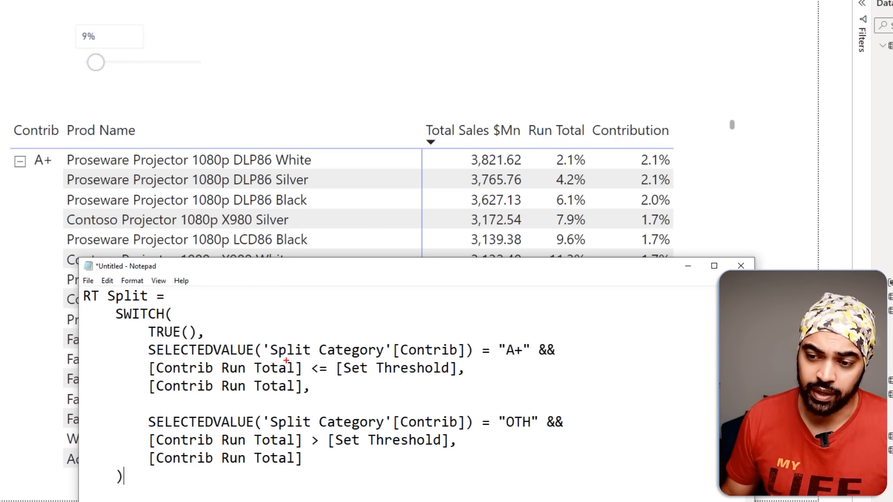
mouse_move(164, 359)
left_mouse_down()
mouse_move(488, 356)
mouse_move(479, 363)
mouse_move(528, 334)
left_mouse_up()
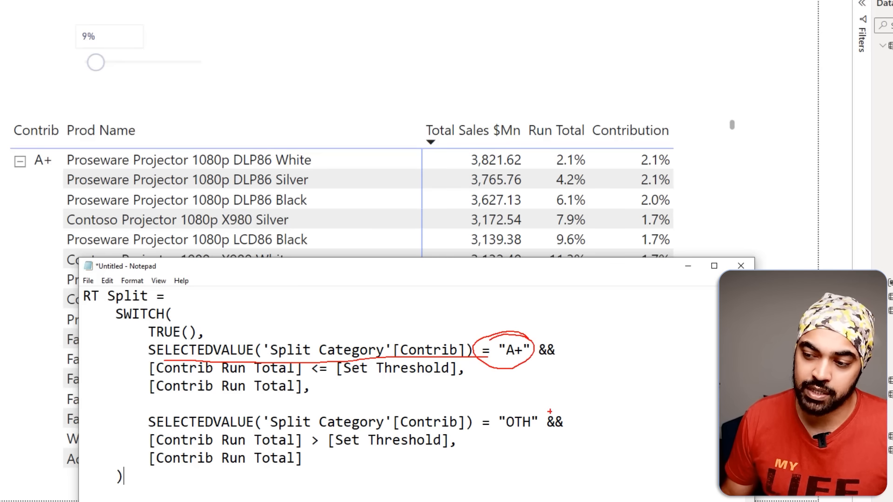
mouse_move(535, 408)
left_mouse_down()
mouse_move(500, 425)
mouse_move(542, 401)
left_mouse_up()
key("e")
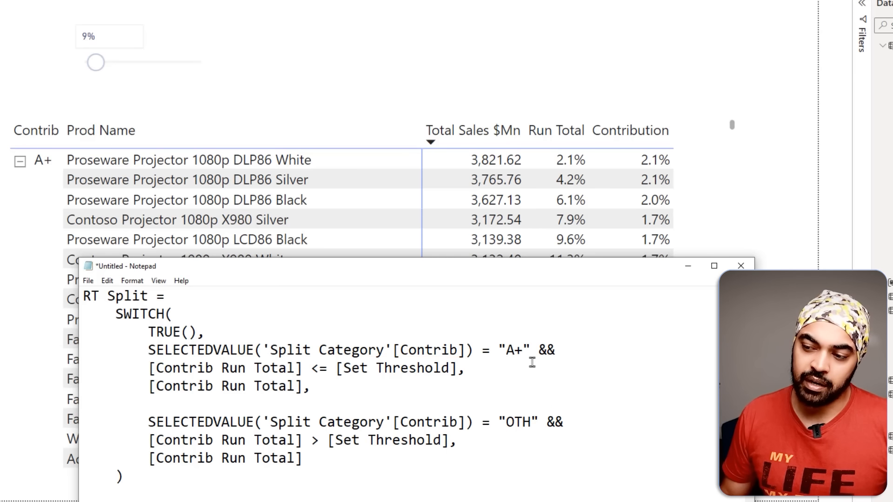
left_click_drag(32, 161, 50, 144)
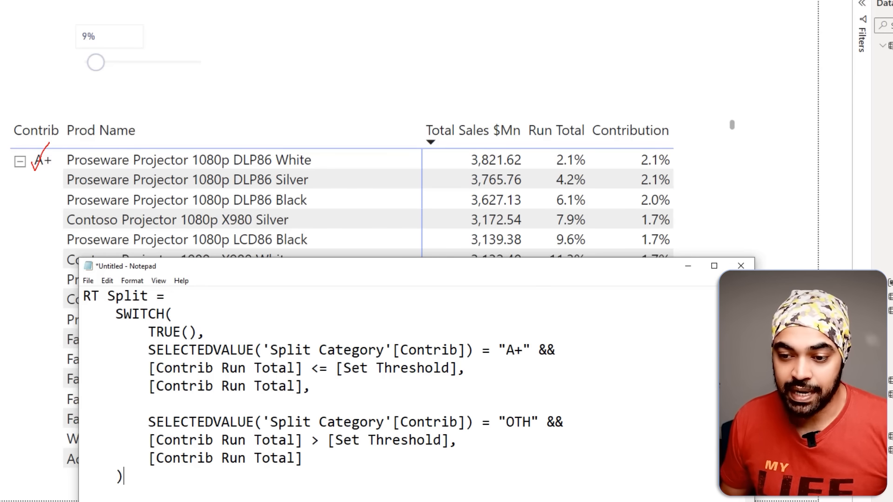
Compare the Run Total values of the A+ products with the slicer threshold, following the <= [Set Threshold] condition in RT Split.
left_click_drag(170, 376, 282, 371)
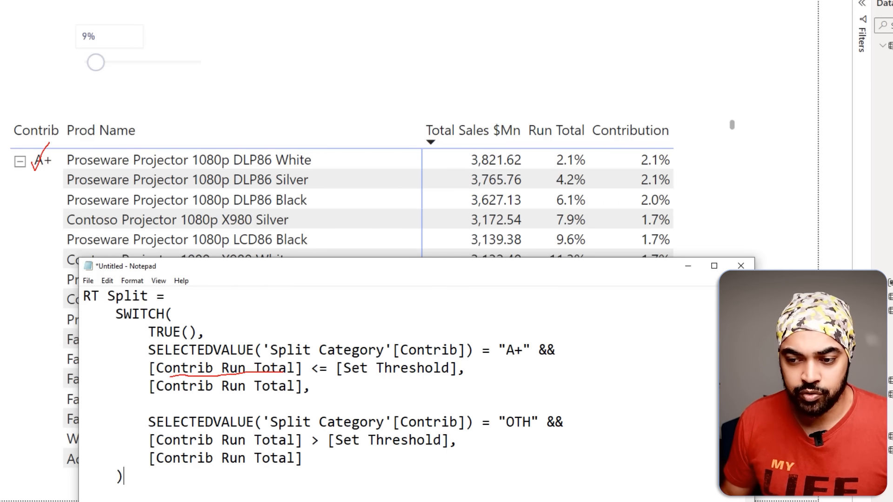
mouse_move(544, 97)
left_mouse_down()
mouse_move(544, 120)
mouse_move(547, 108)
left_mouse_up()
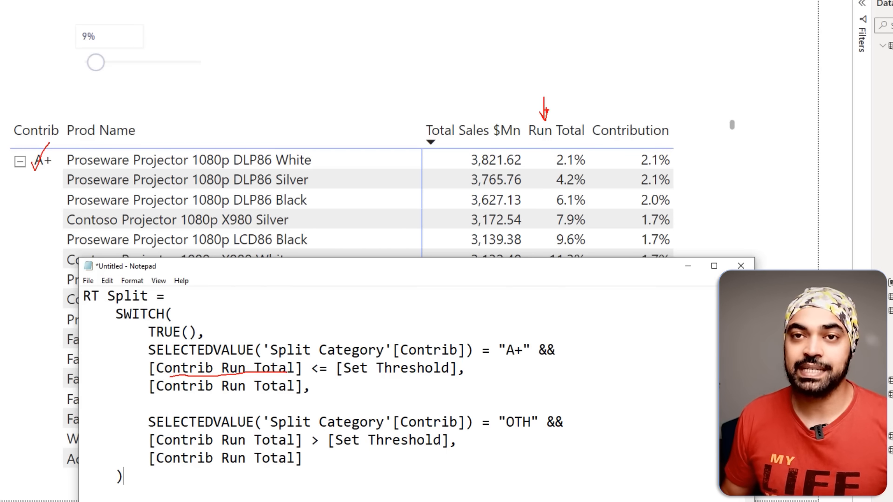
mouse_move(100, 33)
left_mouse_down()
mouse_move(114, 18)
mouse_move(72, 28)
mouse_move(79, 48)
mouse_move(101, 23)
left_mouse_up()
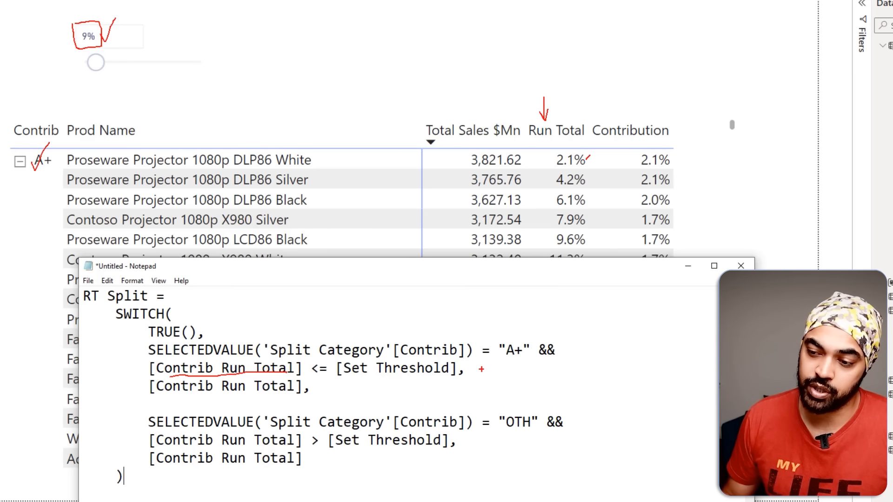
left_click_drag(480, 366, 479, 381)
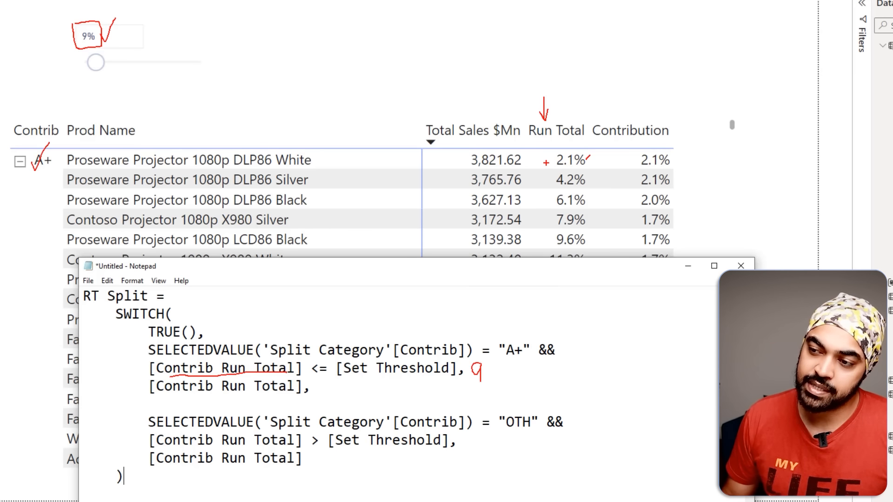
mouse_move(547, 163)
left_mouse_down()
mouse_move(554, 154)
mouse_move(553, 171)
left_mouse_up()
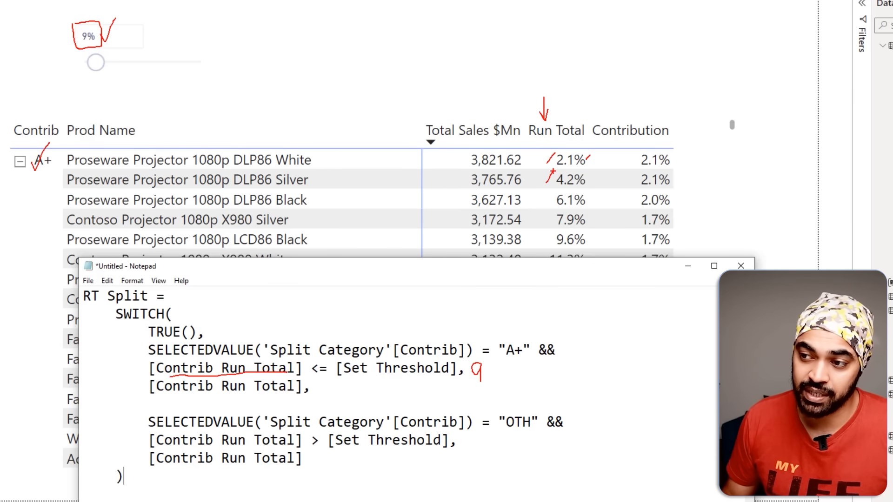
left_click_drag(541, 204, 552, 196)
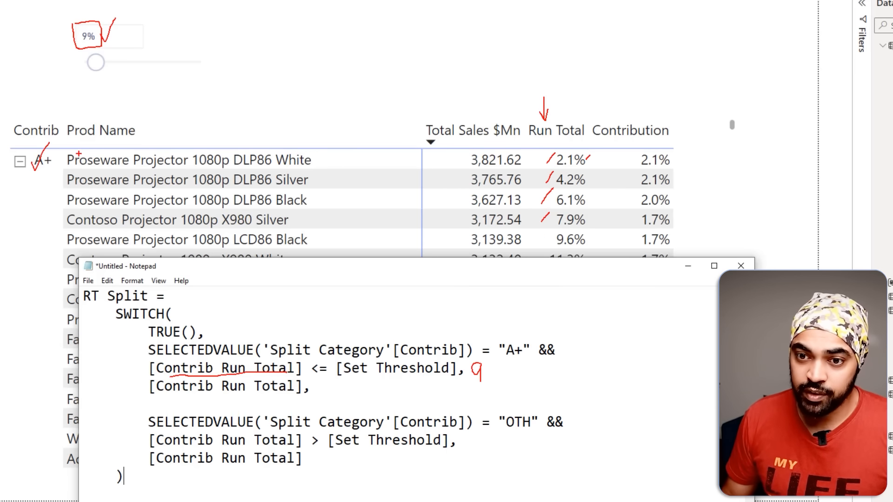
mouse_move(67, 151)
left_mouse_down()
mouse_move(108, 176)
mouse_move(483, 226)
mouse_move(675, 228)
left_mouse_up()
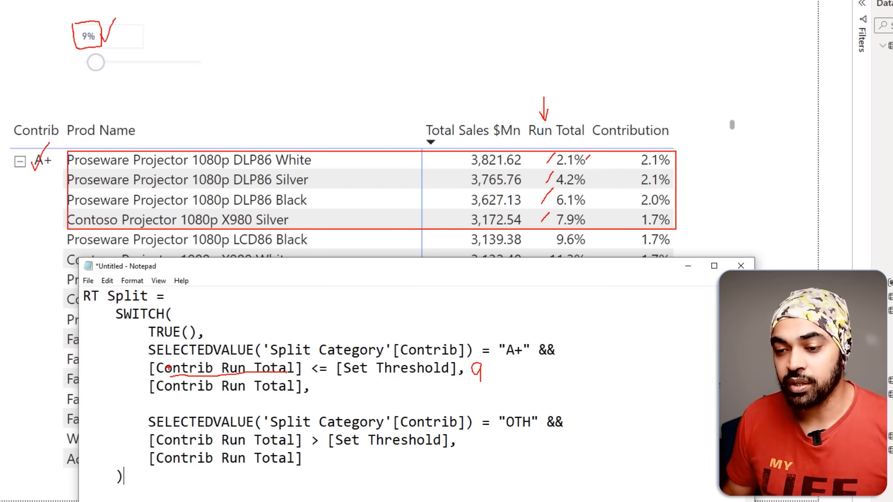
left_click_drag(153, 399, 291, 396)
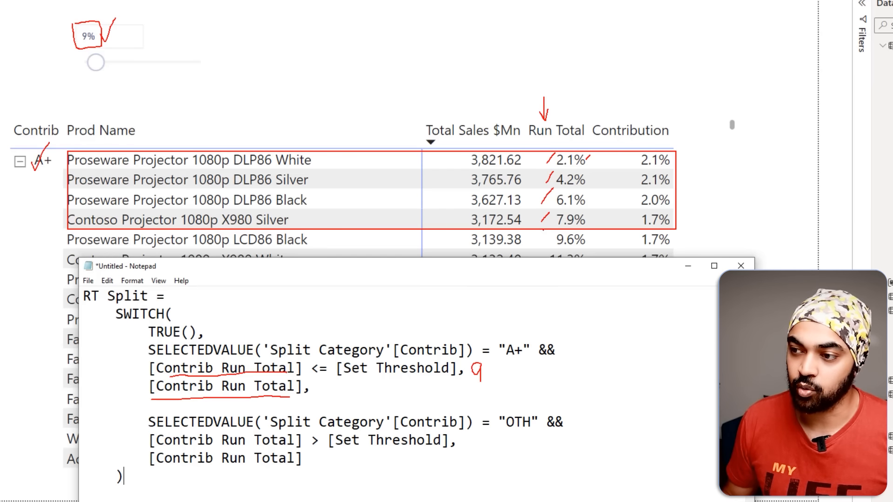
left_click_drag(590, 157, 594, 203)
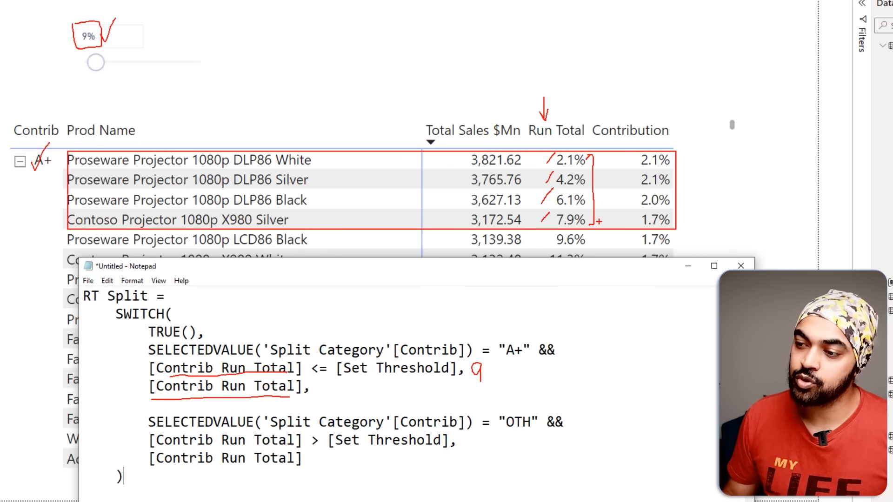
mouse_move(688, 150)
left_mouse_down()
mouse_move(722, 227)
mouse_move(702, 252)
left_mouse_up()
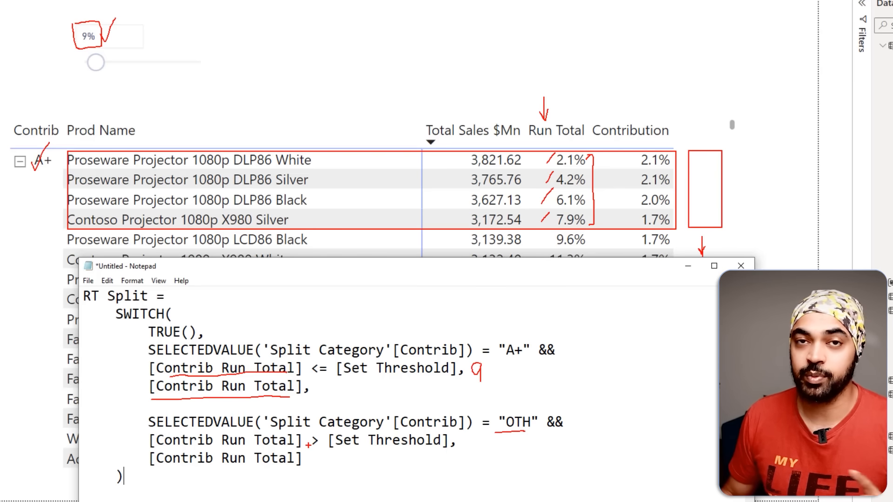
Examine the OTH condition of RT Split, Contrib Run Total > Set Threshold, and return to the report table.
left_click_drag(149, 449, 213, 448)
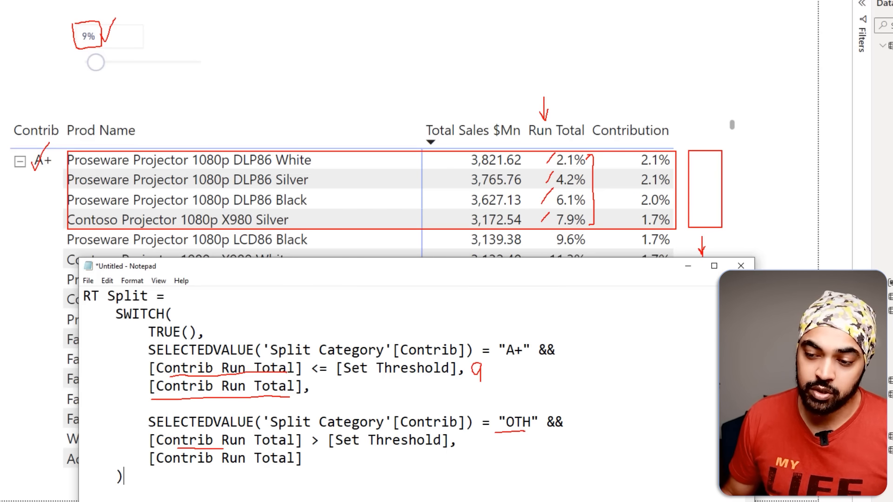
left_click_drag(561, 87, 563, 120)
left_click_drag(558, 110, 569, 111)
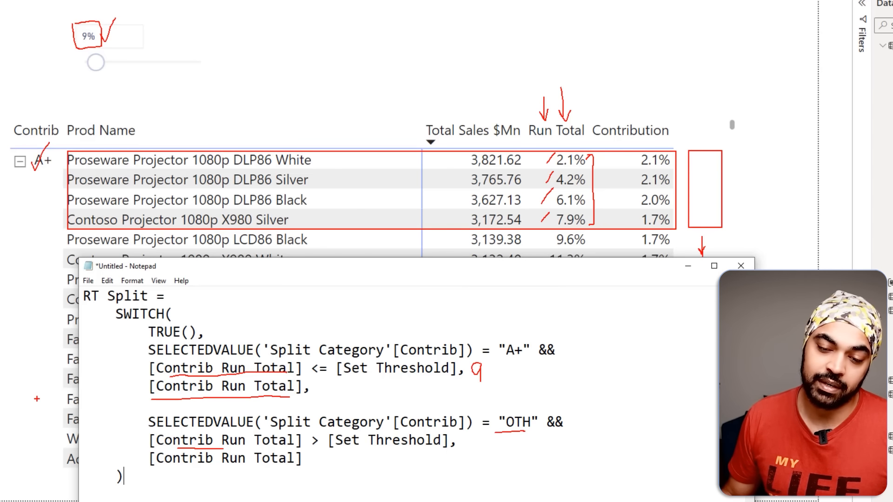
left_click_drag(10, 400, 60, 460)
left_click_drag(27, 410, 31, 421)
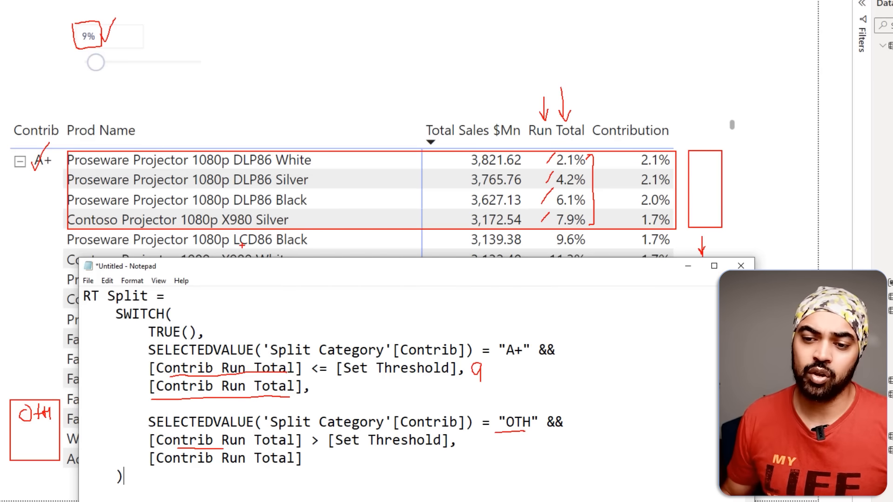
key("Escape")
left_click(542, 61)
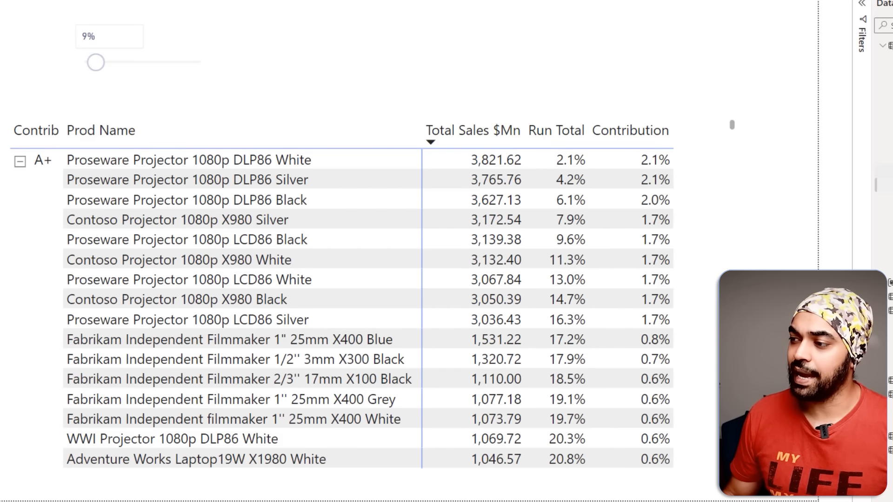
Add the RT Split measure to the product table as a value column and widen the table to fit it.
left_click_drag(889, 160, 642, 217)
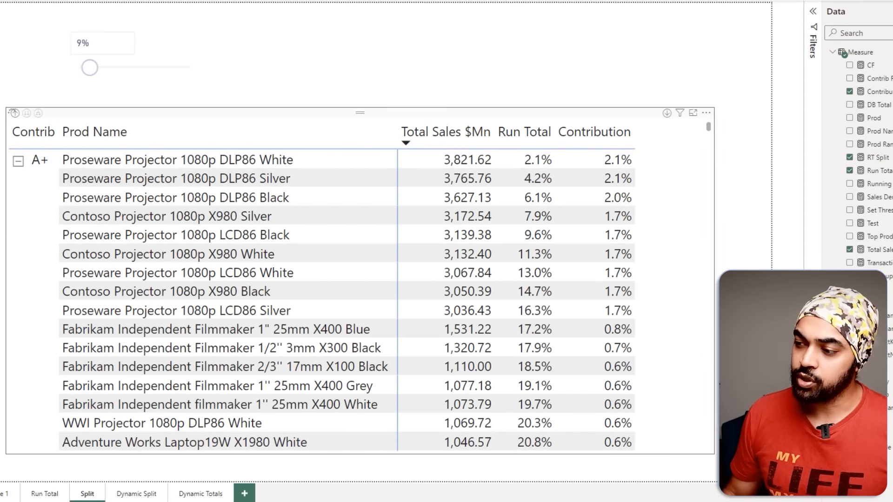
left_click_drag(714, 281, 758, 281)
left_click(649, 56)
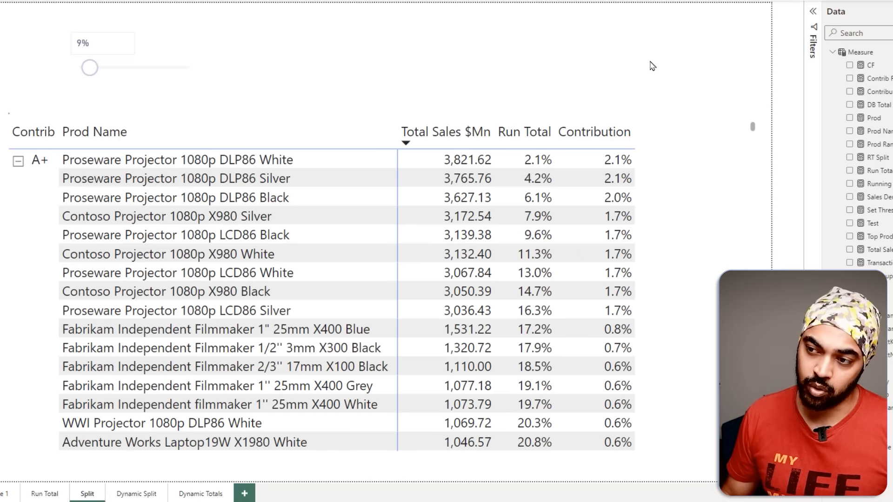
Check which products under A+ have RT Split values in the table.
key("ctrl+2")
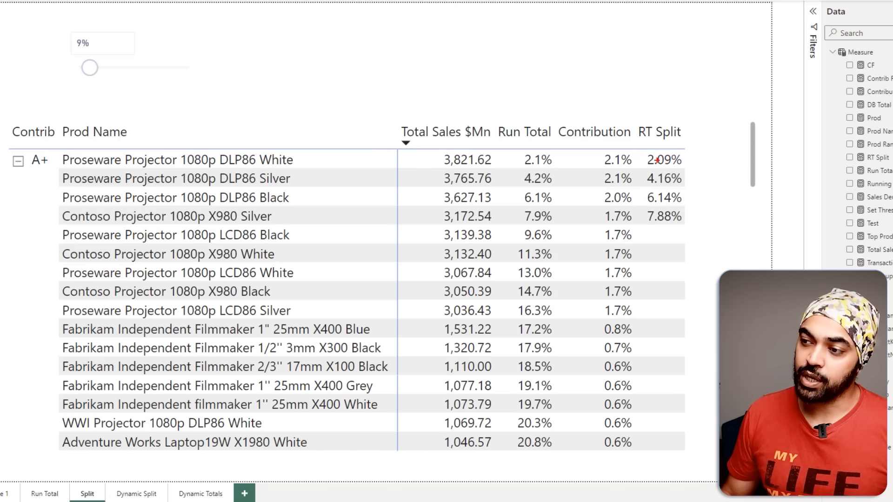
left_click_drag(639, 145, 697, 230)
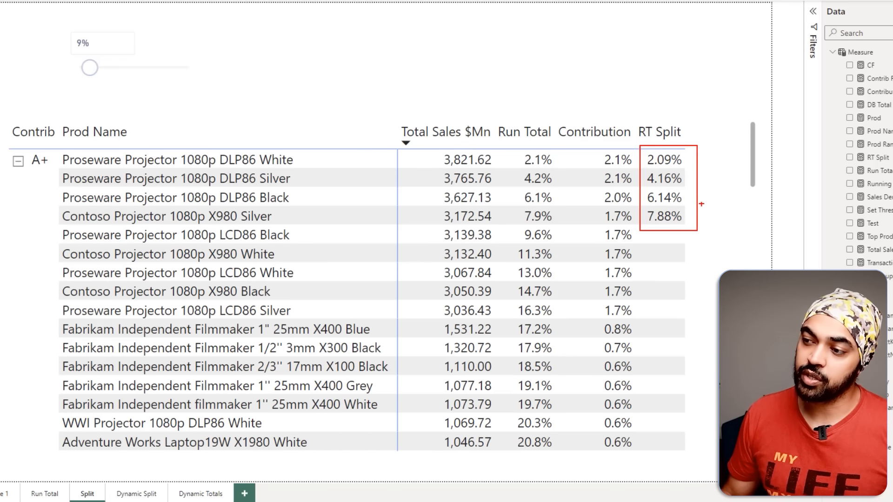
left_click_drag(697, 186, 715, 172)
key("Escape")
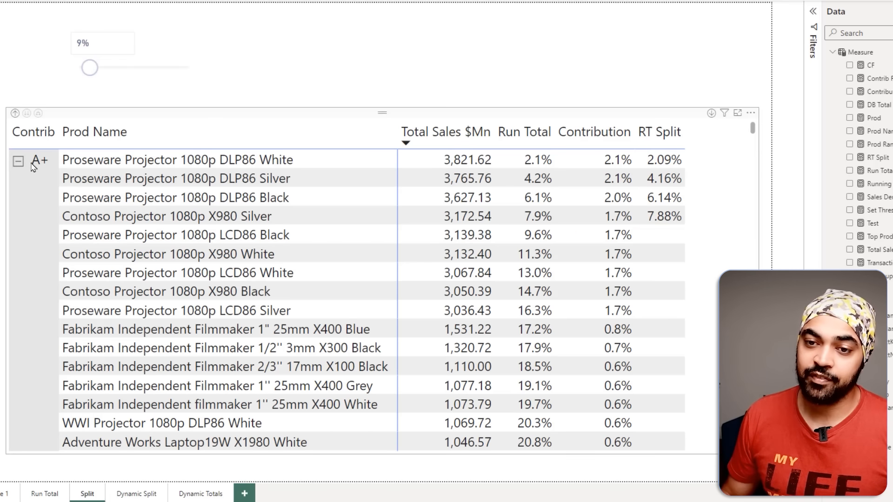
Collapse the A+ group and check which OTH products have blank RT Split values.
left_click(18, 163)
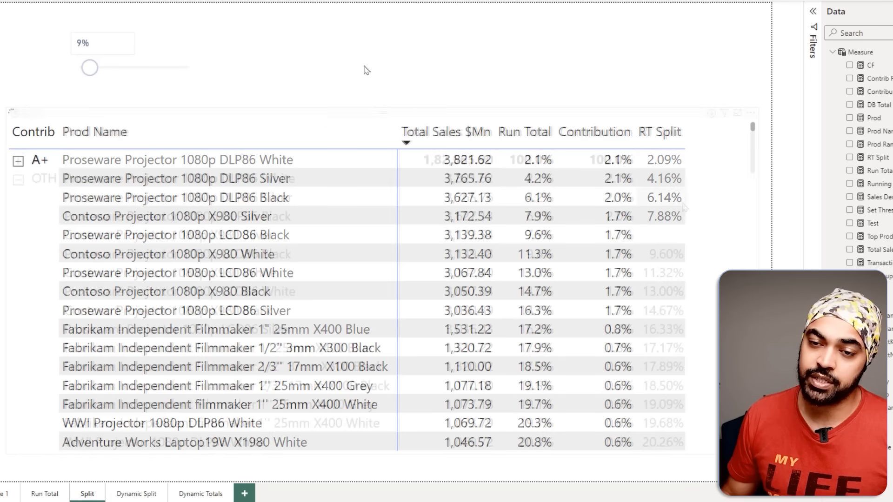
key("ctrl+2")
left_click_drag(647, 170, 688, 229)
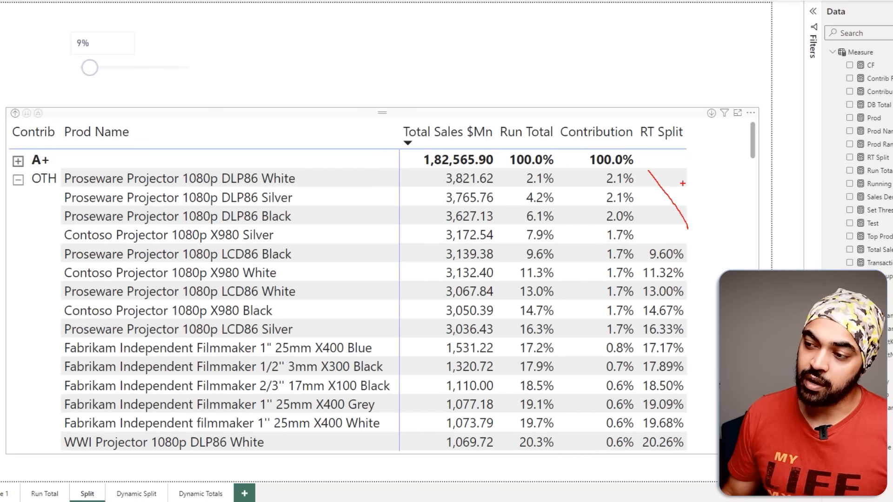
left_click_drag(677, 179, 657, 227)
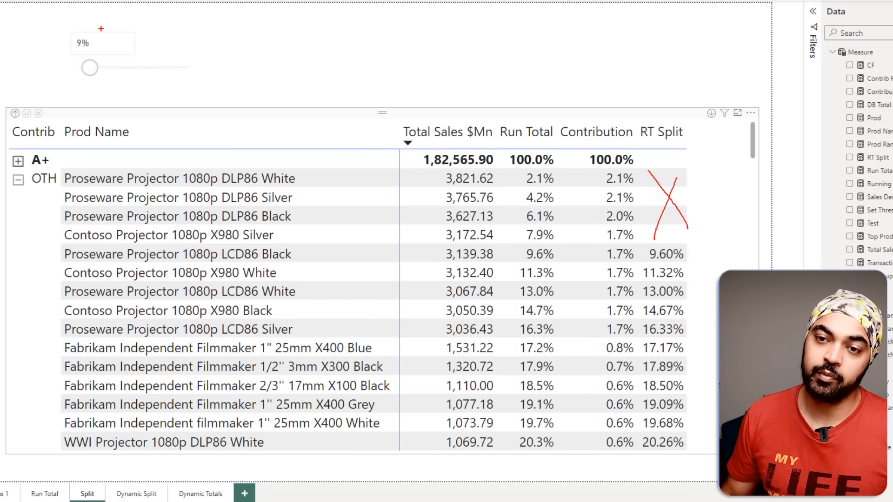
Compare the RT Split values of the OTH products with the 9% threshold set in the slicer.
mouse_move(101, 28)
left_mouse_down()
mouse_move(112, 58)
mouse_move(72, 18)
left_mouse_up()
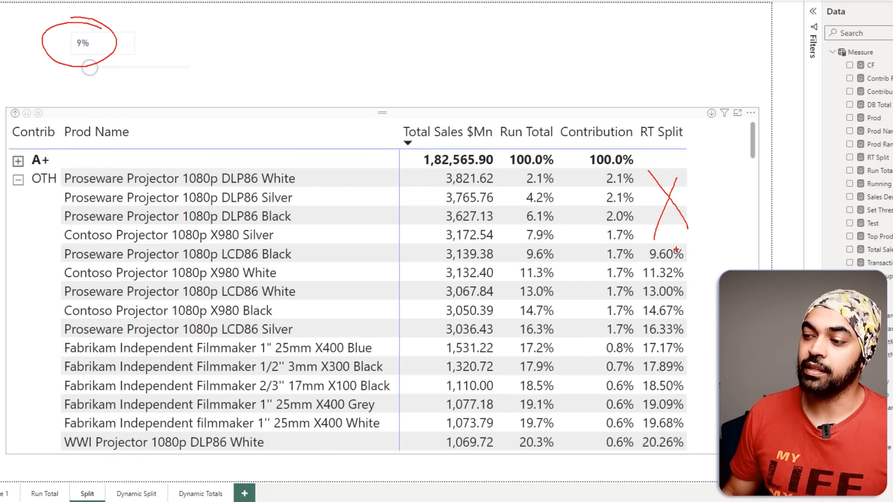
mouse_move(675, 249)
left_mouse_down()
mouse_move(704, 301)
mouse_move(711, 409)
left_mouse_up()
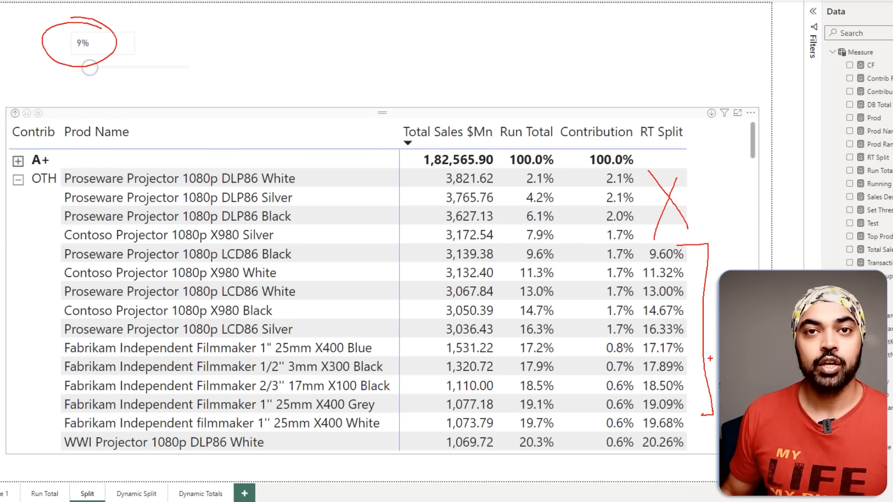
key("Escape")
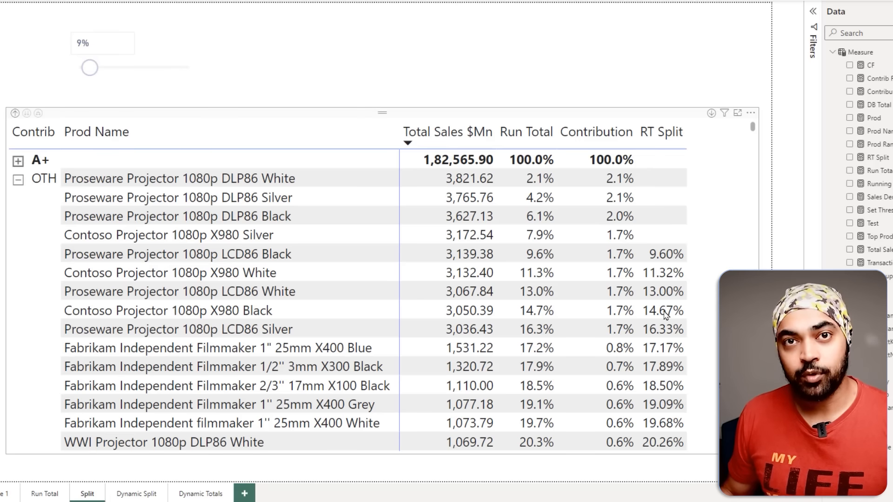
Expand the A+ group and compare its RT Split values with the unsplit Run Total, Contribution and Total Sales columns.
left_click(19, 161)
left_click_drag(641, 121, 696, 230)
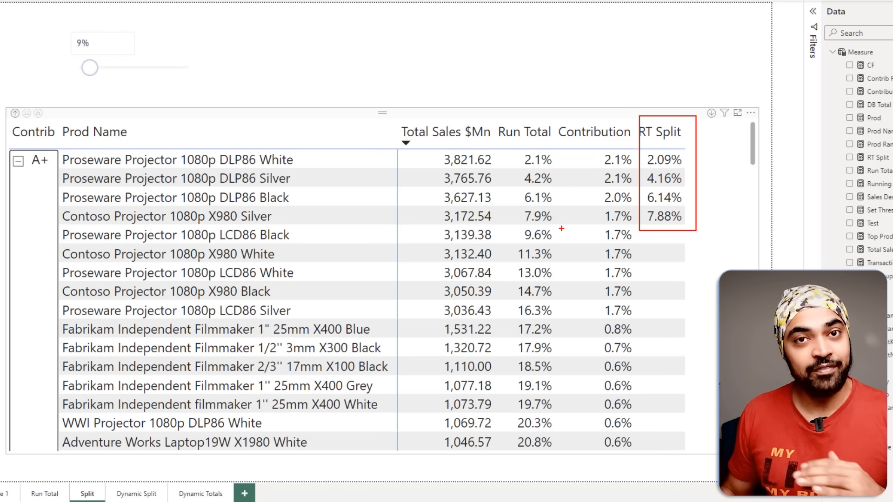
mouse_move(0, 240)
left_mouse_down()
mouse_move(678, 233)
mouse_move(721, 241)
mouse_move(720, 226)
mouse_move(721, 241)
left_mouse_up()
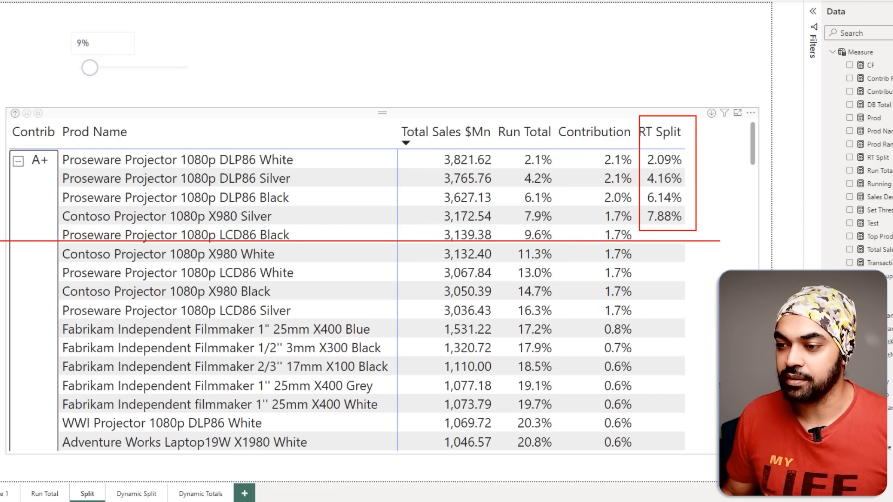
key("e")
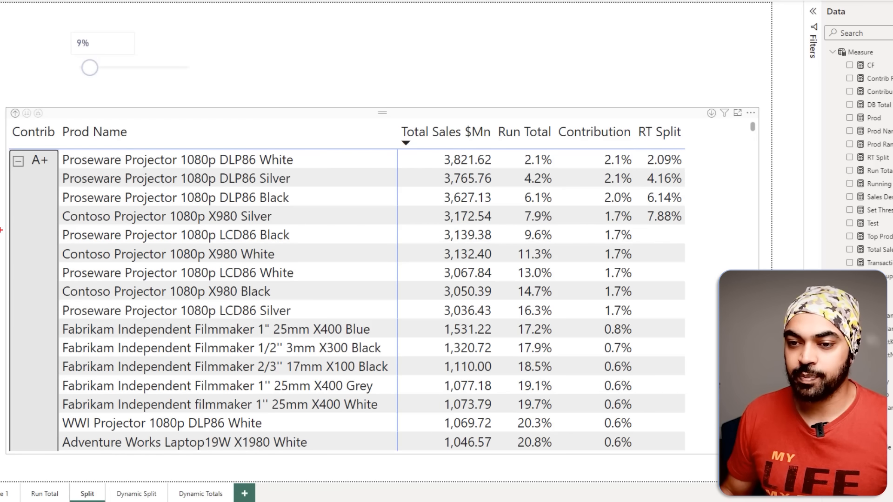
left_click_drag(0, 230, 714, 227)
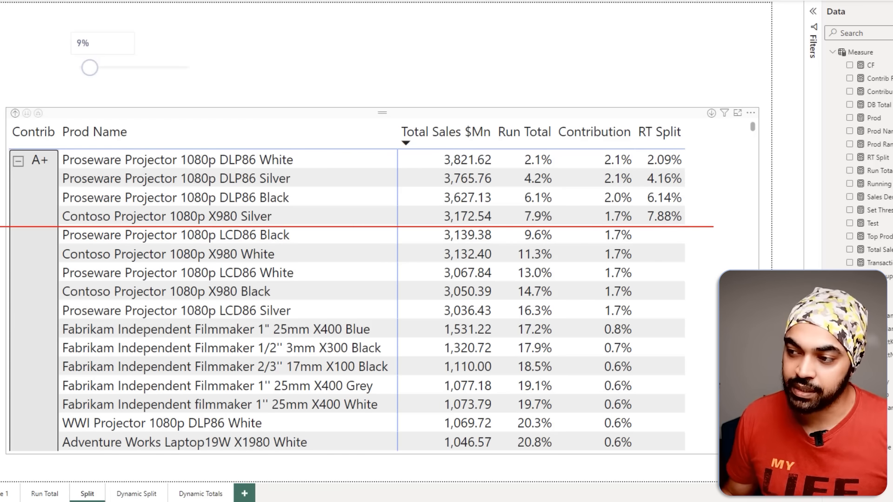
mouse_move(685, 143)
left_mouse_down()
mouse_move(635, 186)
mouse_move(697, 216)
mouse_move(678, 159)
left_mouse_up()
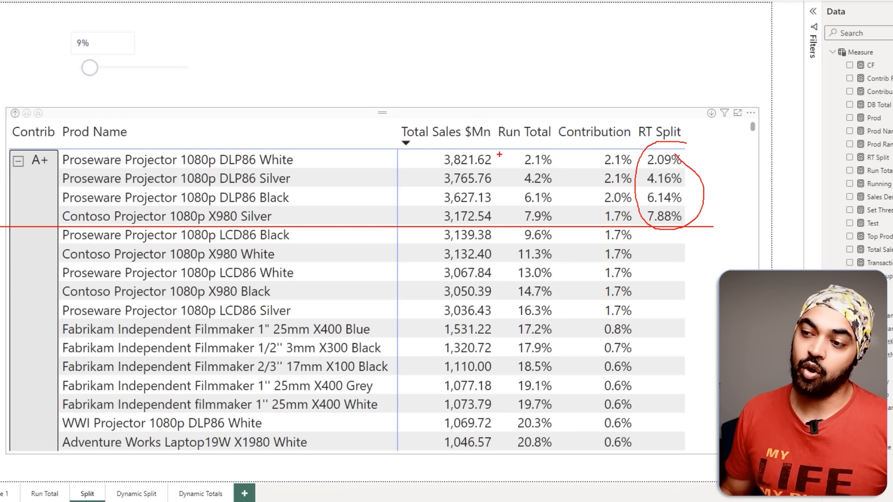
left_click_drag(506, 153, 523, 138)
left_click_drag(581, 157, 596, 134)
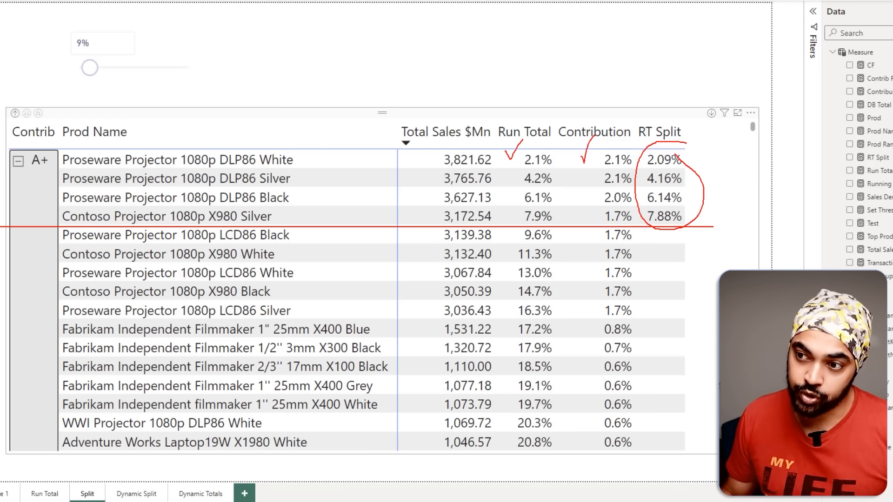
left_click_drag(435, 165, 464, 151)
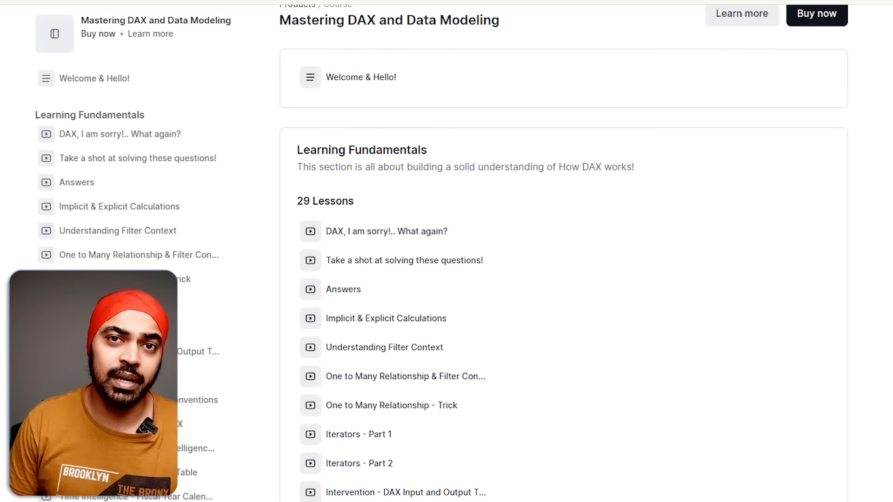
scroll(564, 260, "down", 3)
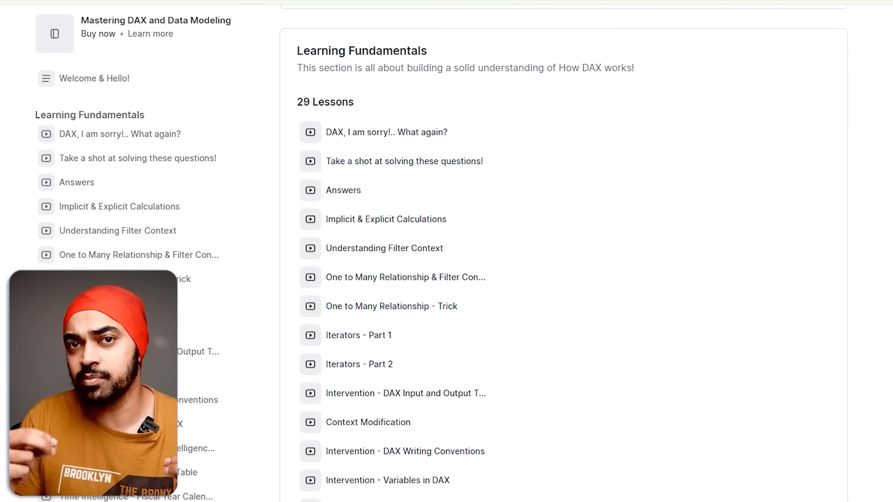
scroll(563, 260, "down", 3)
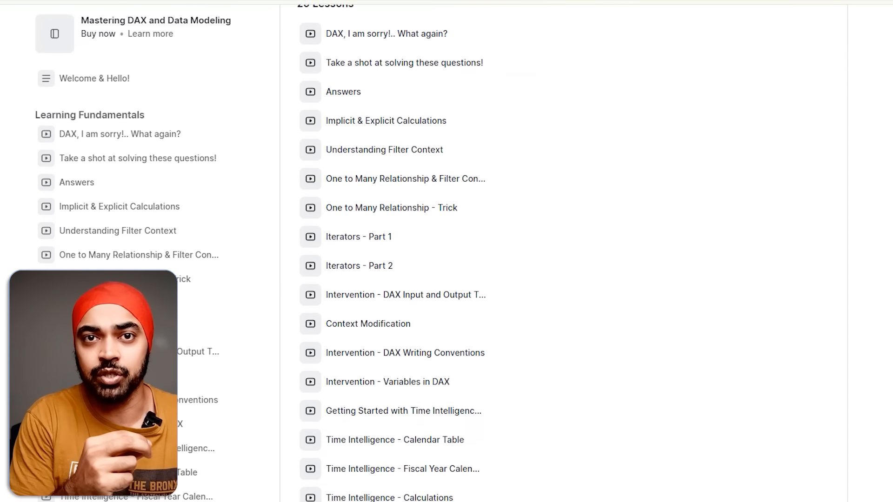
scroll(564, 261, "down", 3)
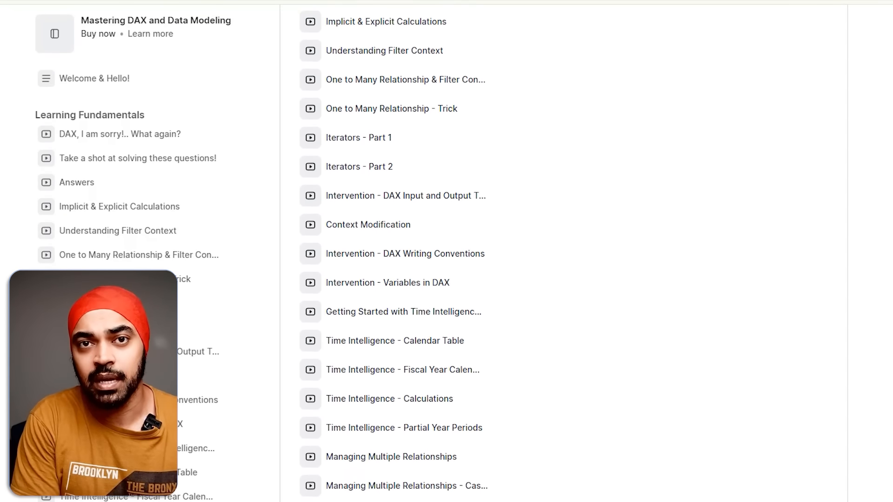
scroll(563, 260, "down", 3)
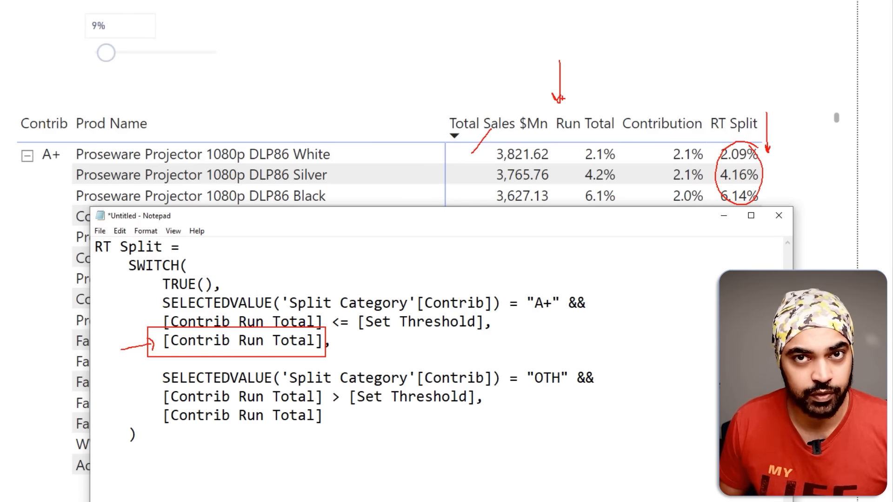
Replace the returned [Contrib Run Total] with SELECTEDMEASURE() in both the A+ and OTH branches of the RT Split formula in Notepad.
left_click_drag(163, 337, 323, 341)
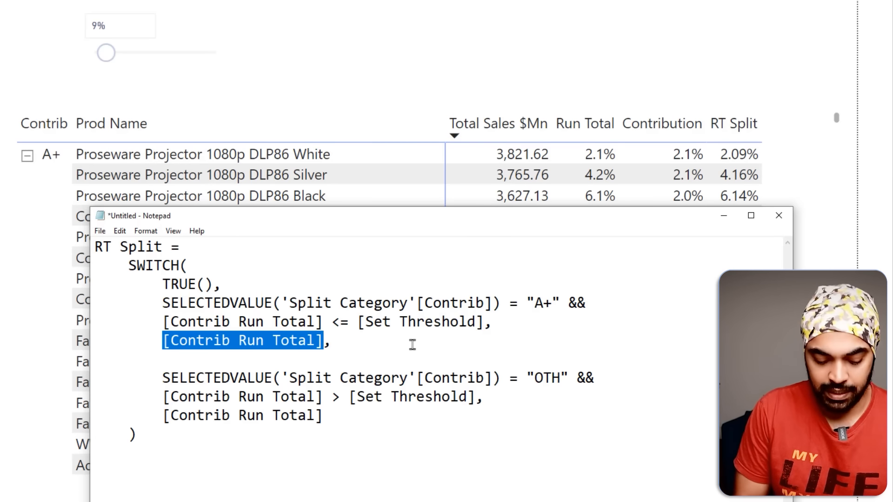
type("SELECTEDMEASURE()")
key("ctrl+shift+Left")
key("ctrl+shift+Left")
key("ctrl+shift+Left")
key("ctrl+shift+Right")
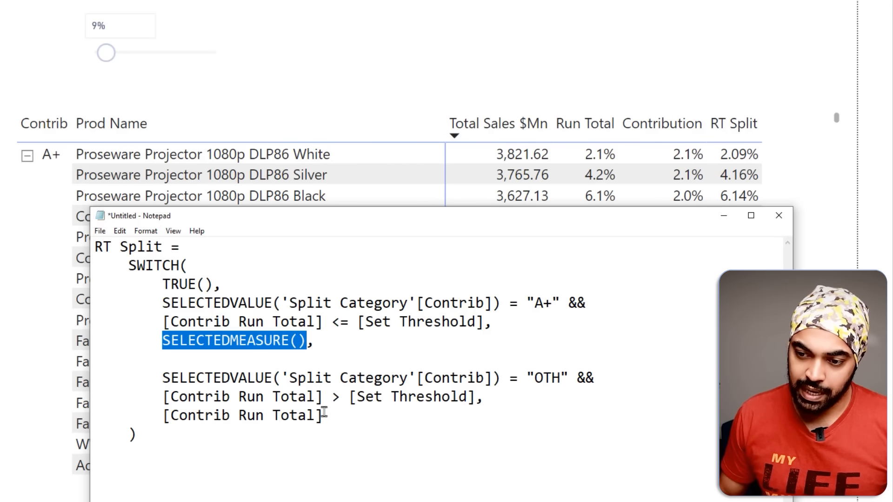
left_click_drag(324, 414, 168, 412)
type("SELECTEDMEASURE()")
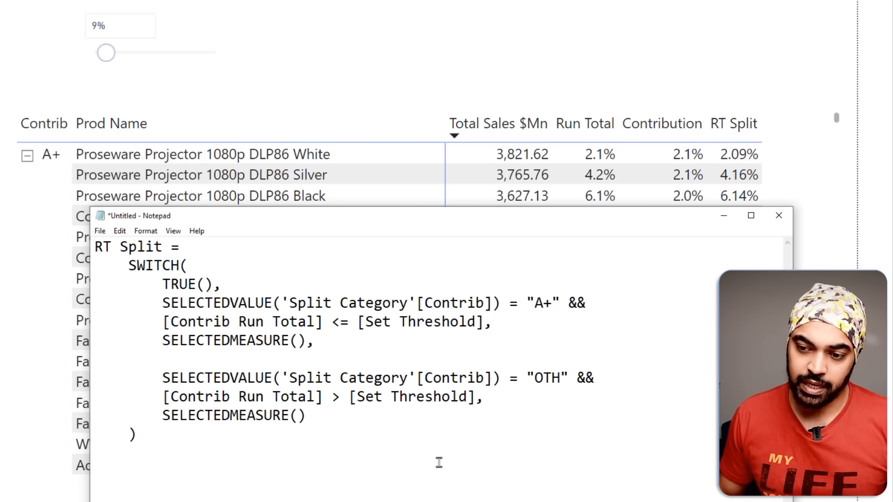
Review the A+ and OTH conditions and their SELECTEDMEASURE() results in the drafted SWITCH formula.
left_click_drag(468, 306, 502, 283)
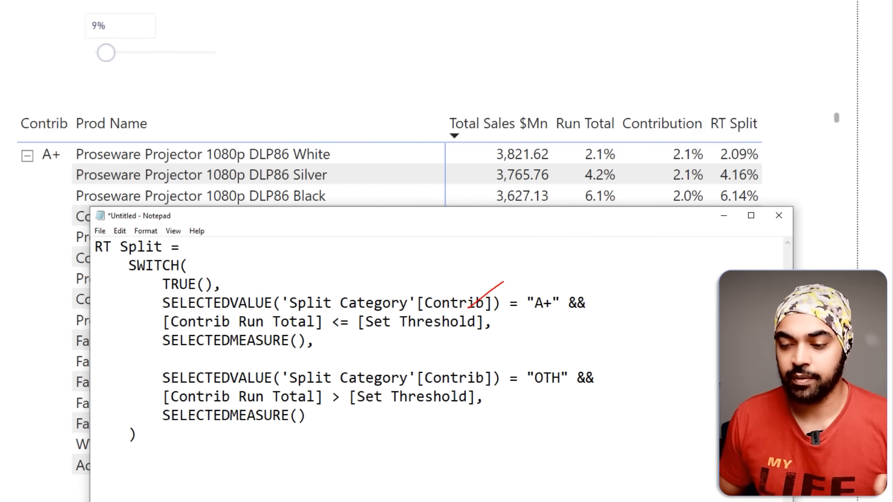
left_click_drag(263, 348, 272, 340)
left_click_drag(443, 424, 488, 386)
left_click_drag(267, 445, 291, 430)
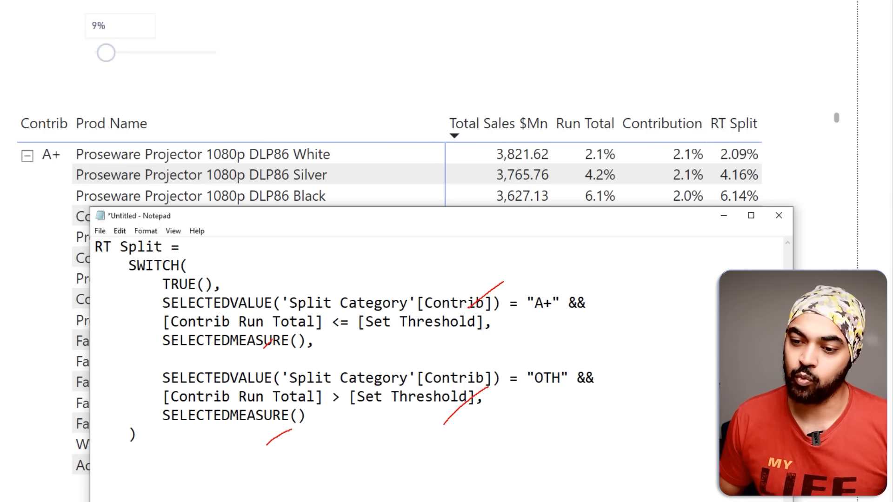
mouse_move(246, 243)
left_mouse_down()
mouse_move(63, 302)
mouse_move(363, 358)
mouse_move(200, 218)
left_mouse_up()
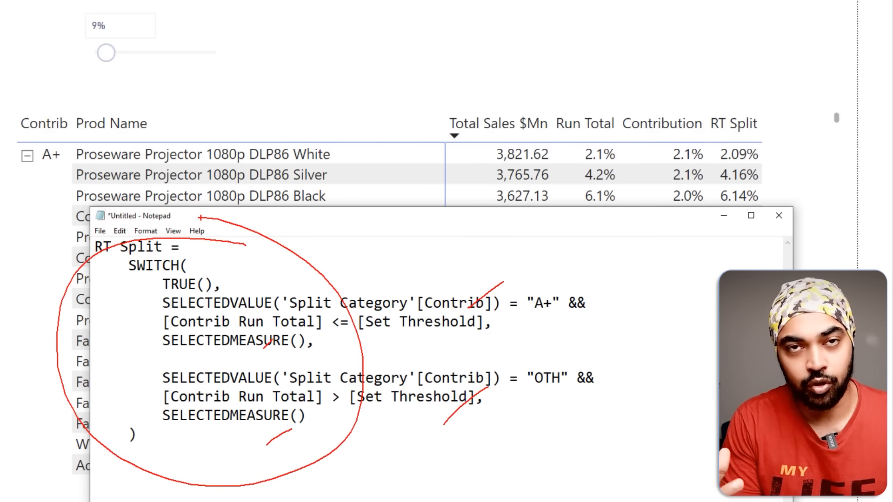
key("Escape")
Return to Power BI and open the Metrics calculation item of Split CalcGroup in the model view.
left_click(370, 51)
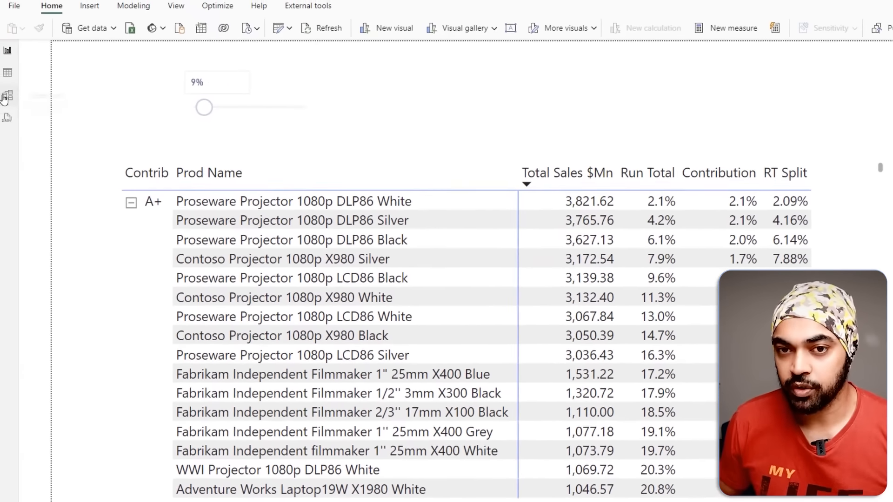
left_click(7, 96)
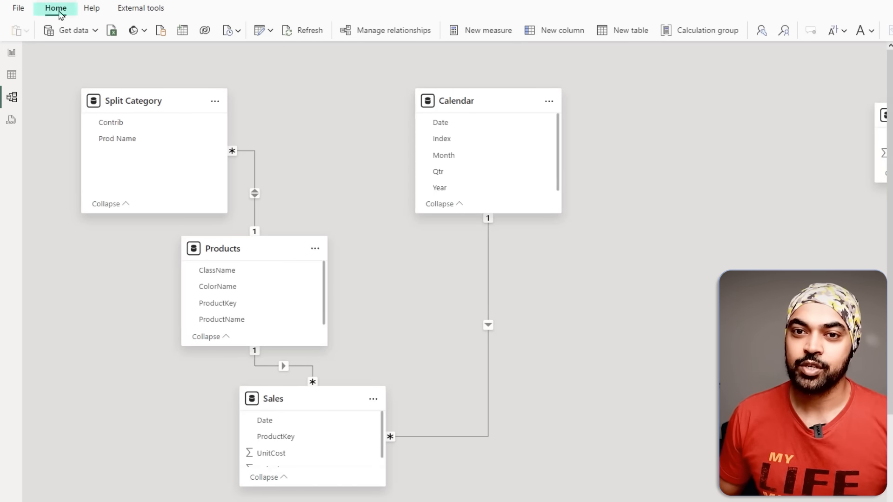
left_click(702, 32)
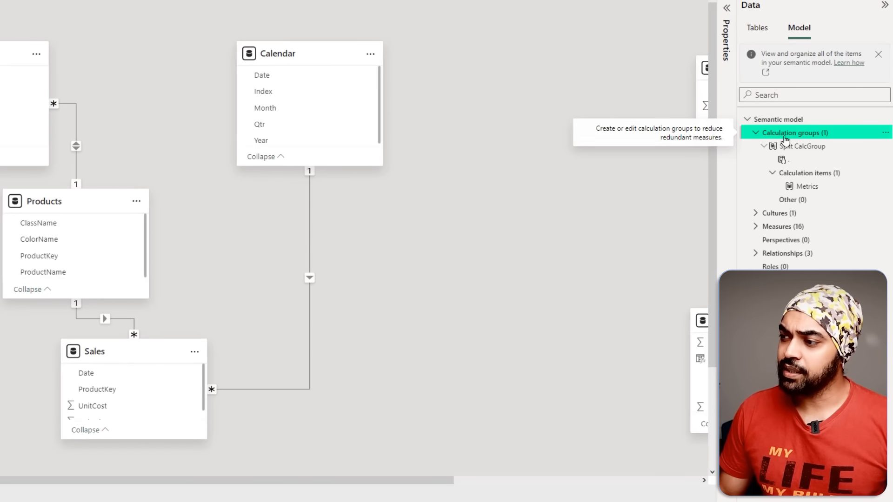
left_click(807, 186)
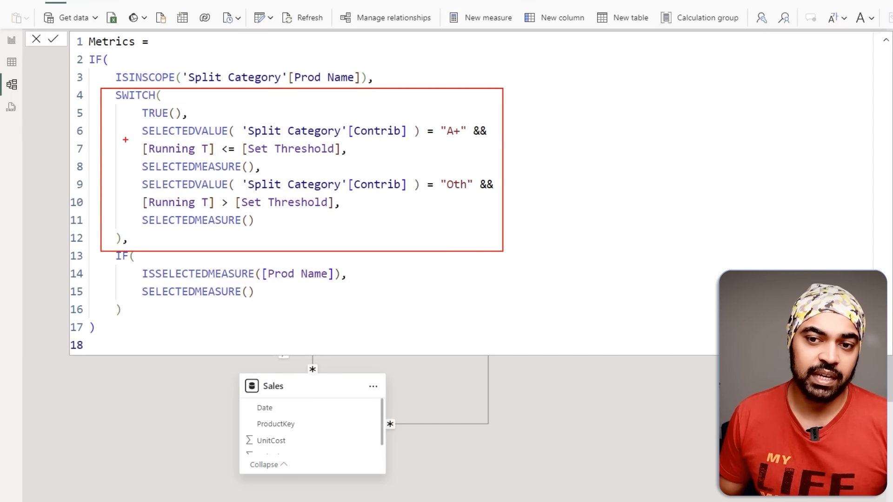
Examine the A+ and Oth conditions comparing Running T with Set Threshold in the Metrics code.
left_click_drag(133, 122, 477, 158)
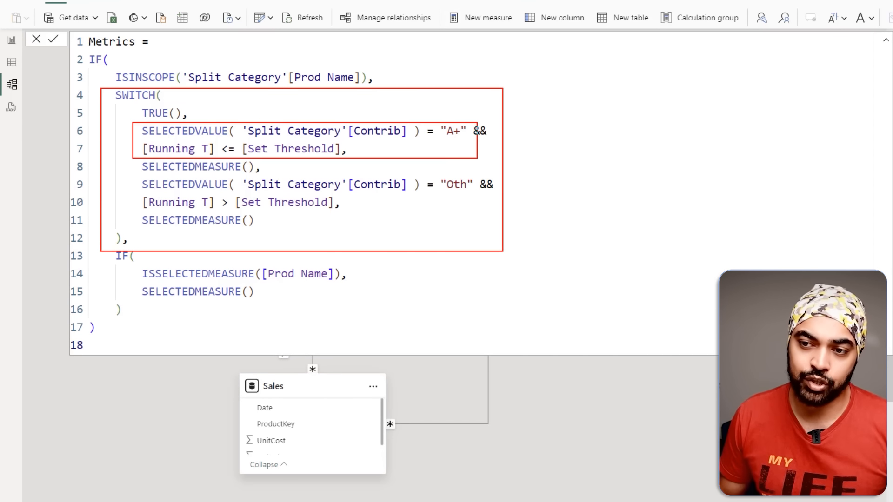
left_click_drag(315, 152, 343, 141)
left_click_drag(154, 172, 467, 213)
left_click_drag(351, 212, 367, 201)
key("e")
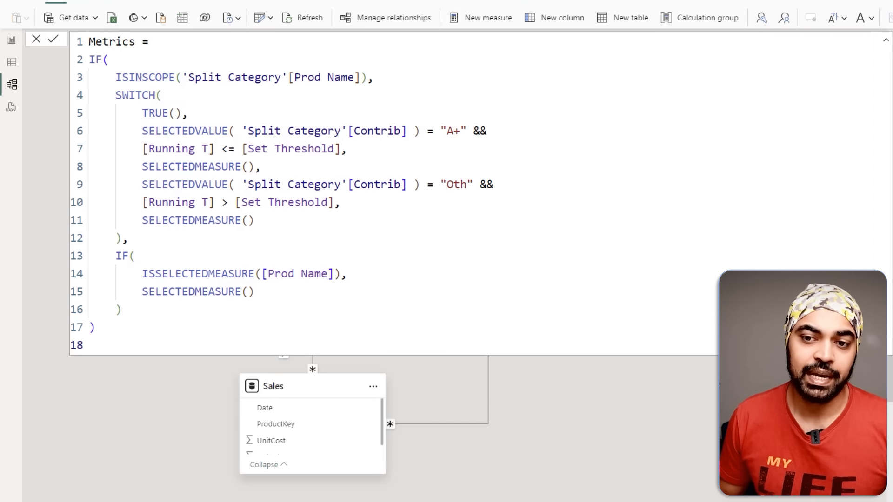
Examine the SELECTEDMEASURE() results, the ISINSCOPE check and the SWITCH block in the Metrics code.
mouse_move(135, 158)
left_mouse_down()
mouse_move(165, 173)
mouse_move(265, 172)
left_mouse_up()
left_click_drag(134, 211, 266, 228)
left_click_drag(143, 77, 169, 53)
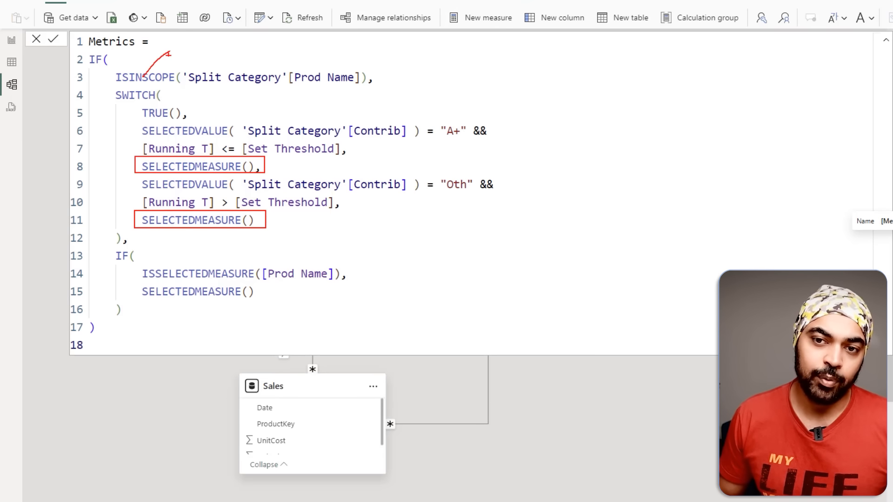
left_click_drag(144, 302, 173, 286)
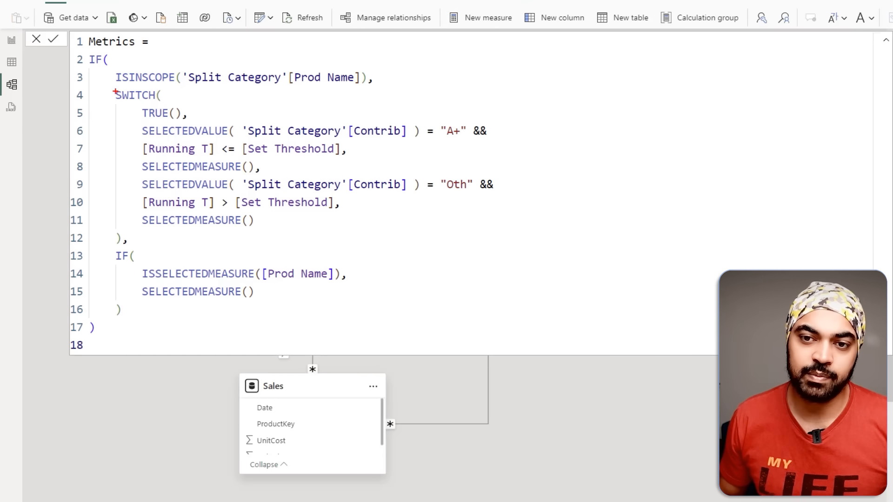
mouse_move(108, 88)
left_mouse_down()
mouse_move(365, 195)
mouse_move(516, 245)
left_mouse_up()
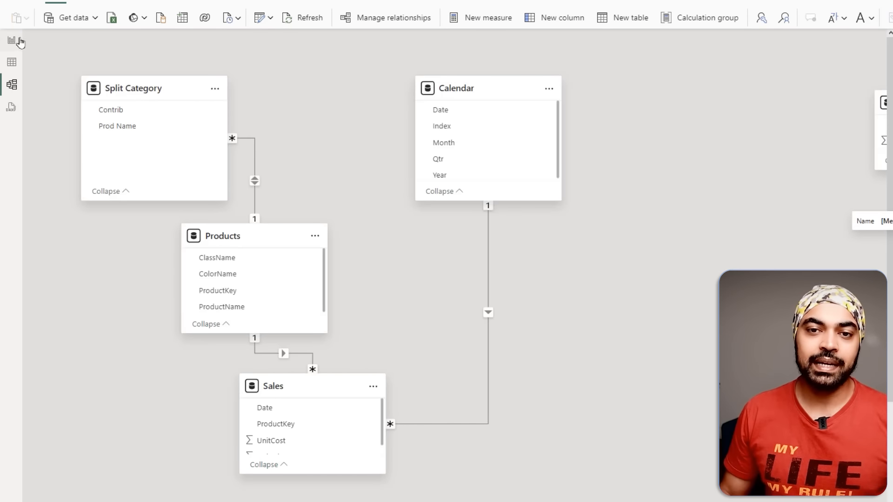
Filter the product table on the Dynamic Split report page by the Metrics calculation item.
left_click(19, 41)
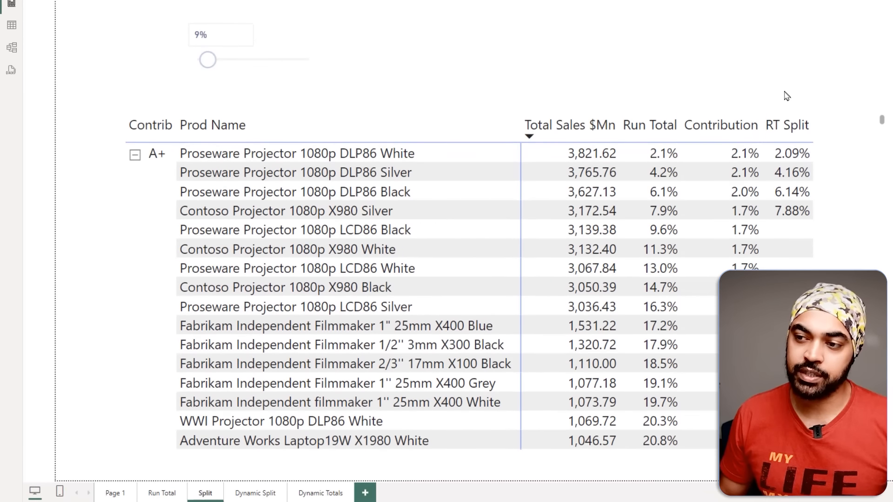
left_click(260, 494)
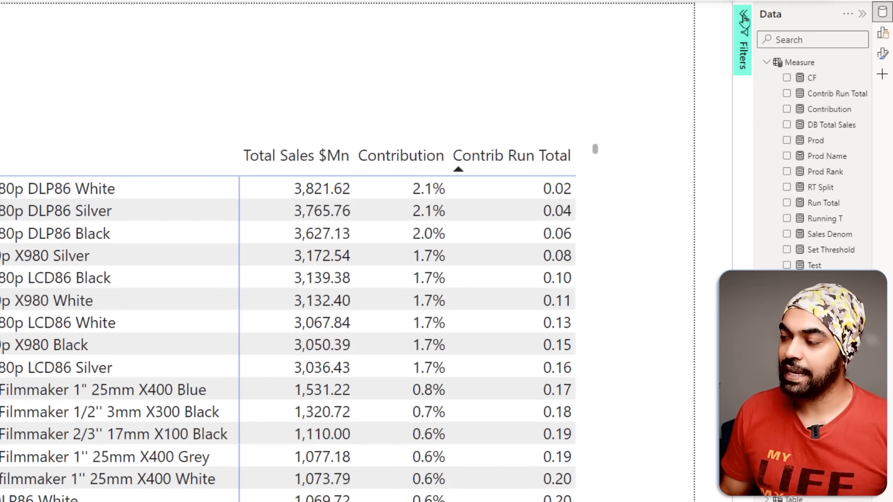
left_click(831, 8)
left_click_drag(526, 152, 526, 164)
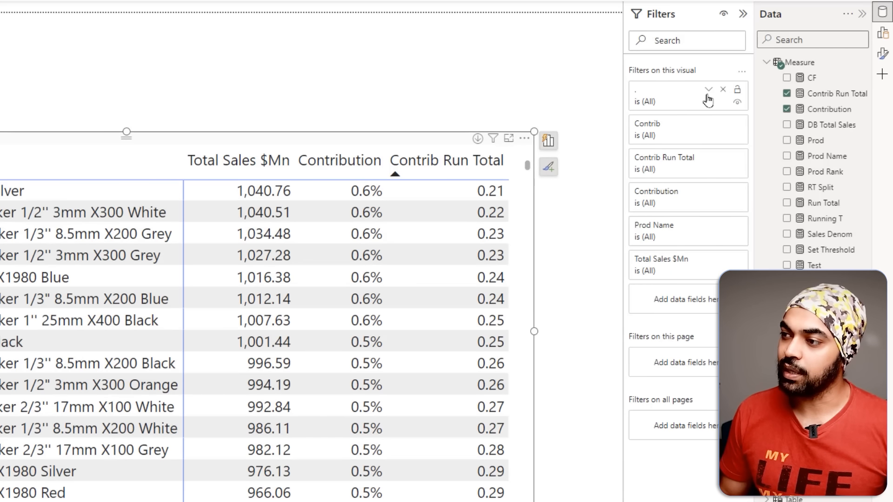
left_click(708, 91)
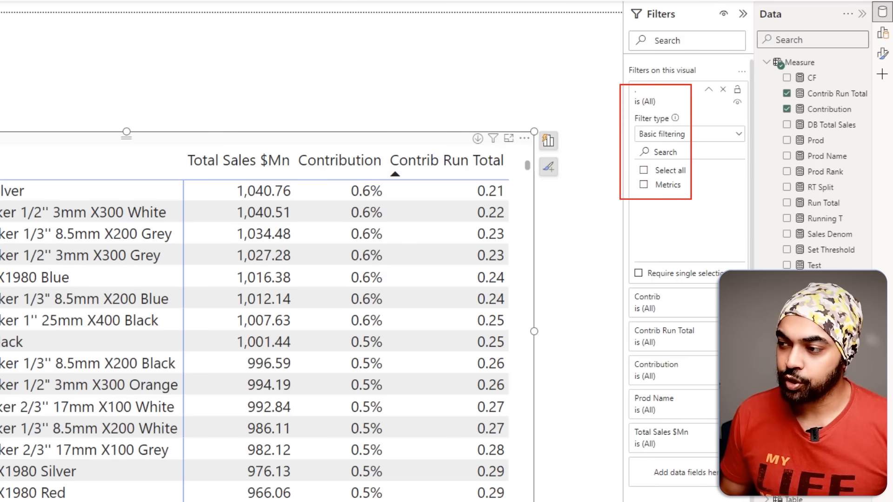
left_click(666, 187)
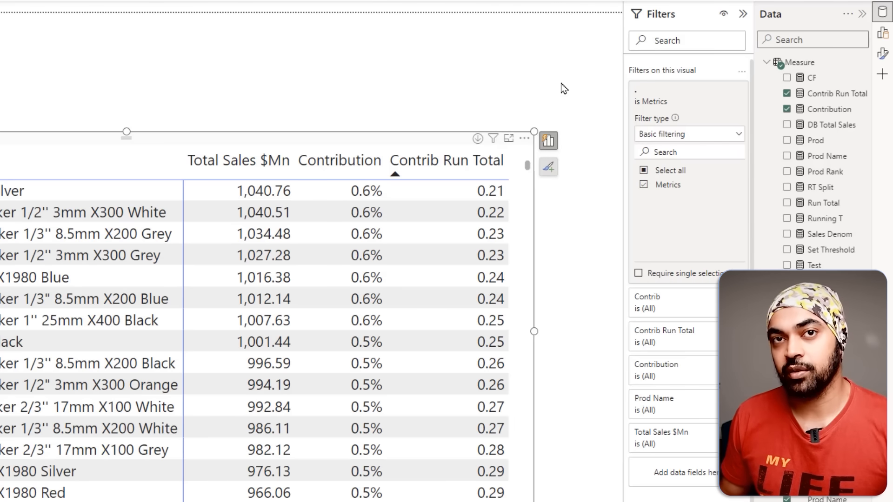
left_click(458, 63)
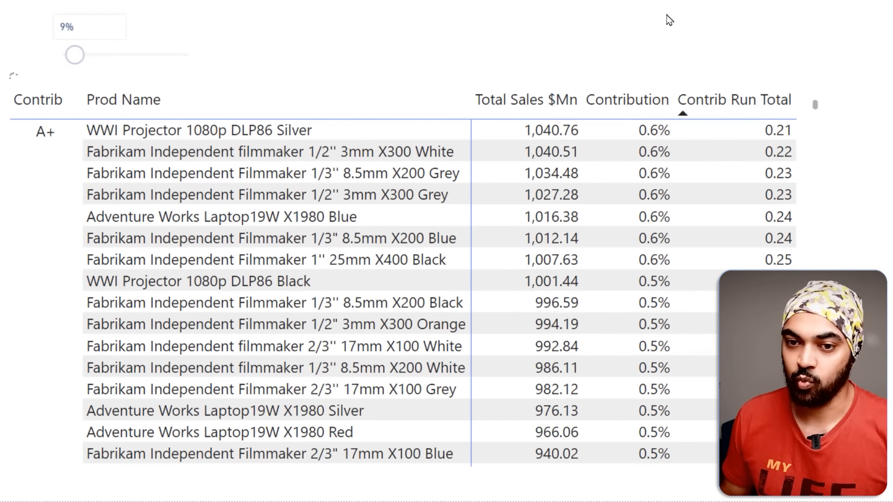
Examine the A+ and OTH product groups from the first row of the product table.
left_click_drag(816, 137, 815, 84)
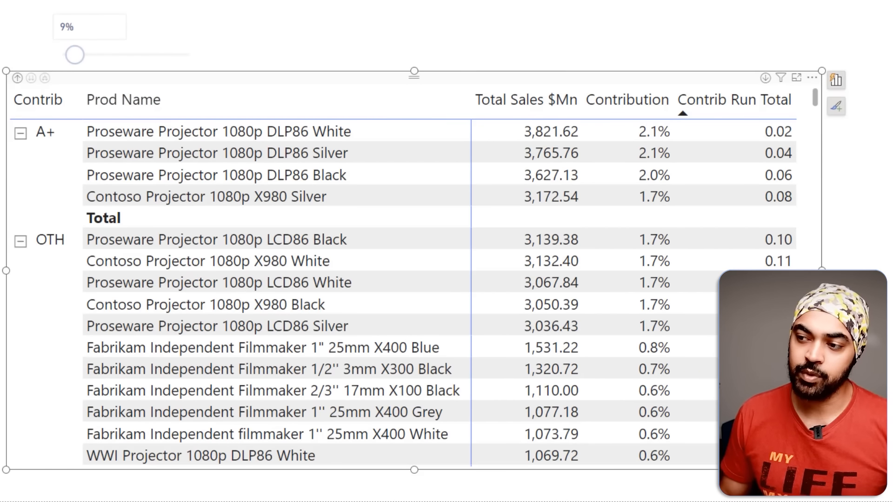
key("ctrl+2")
mouse_move(6, 115)
left_mouse_down()
mouse_move(382, 208)
mouse_move(808, 217)
mouse_move(806, 269)
left_mouse_up()
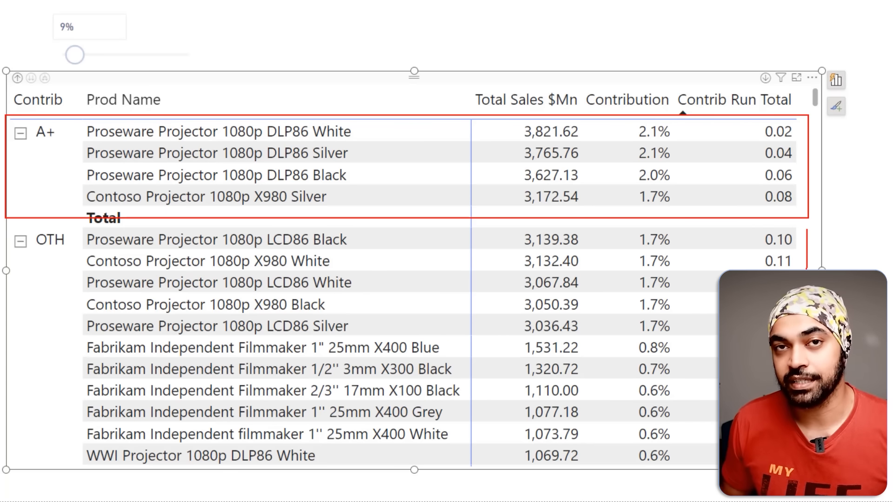
key("Escape")
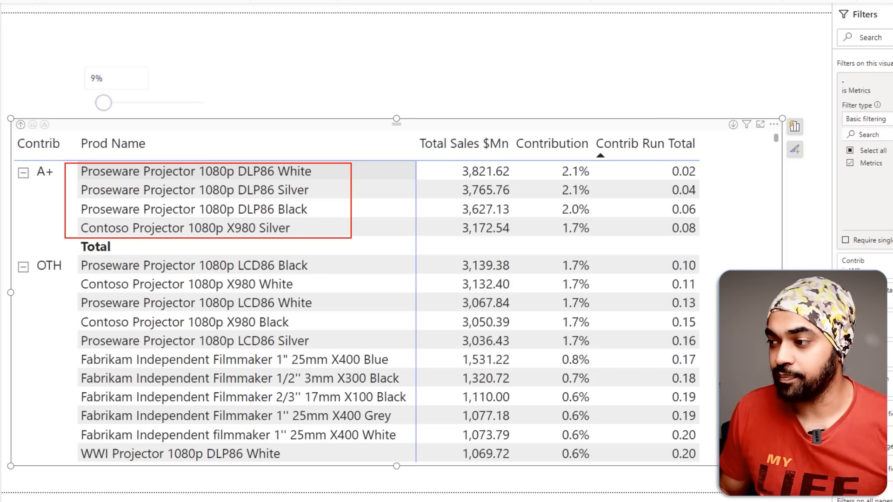
Add the Transactions measure, which counts the rows of Sales, to the product table on the Dynamic Split page.
left_click(885, 205)
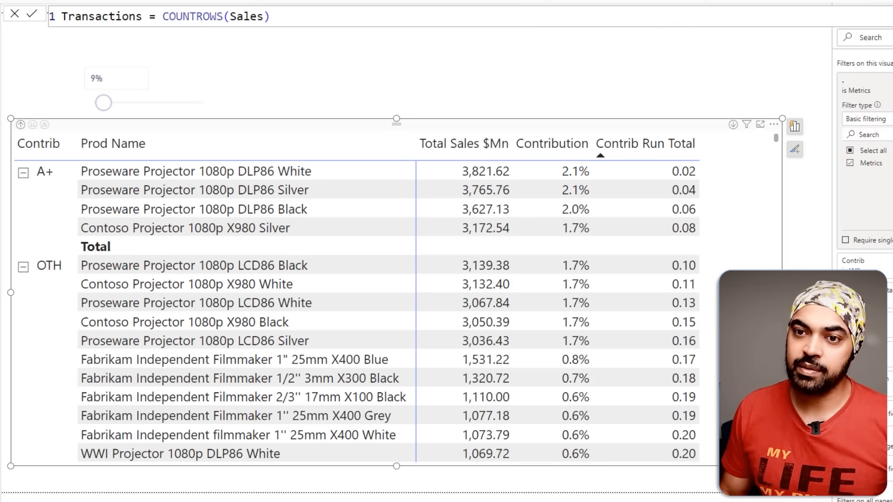
mouse_move(170, 25)
left_mouse_down()
mouse_move(425, 72)
mouse_move(649, 100)
mouse_move(704, 142)
mouse_move(706, 157)
left_mouse_up()
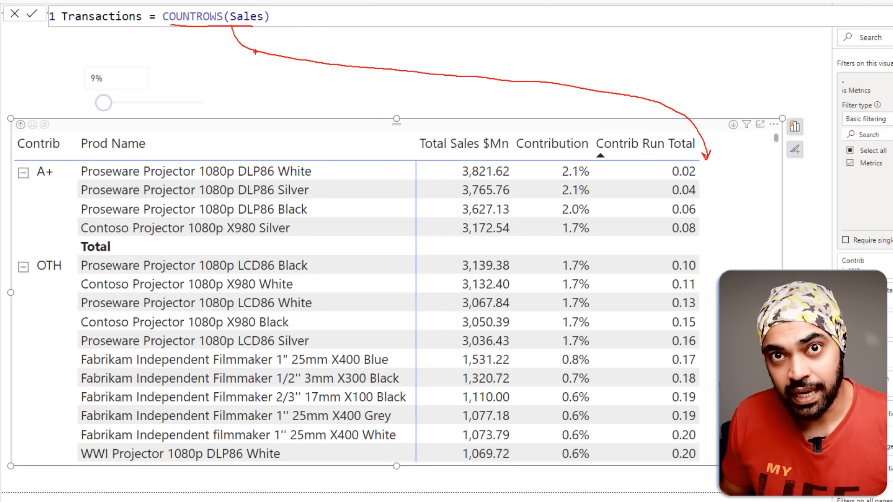
mouse_move(129, 90)
left_mouse_down()
mouse_move(162, 61)
mouse_move(136, 92)
left_mouse_up()
key("Escape")
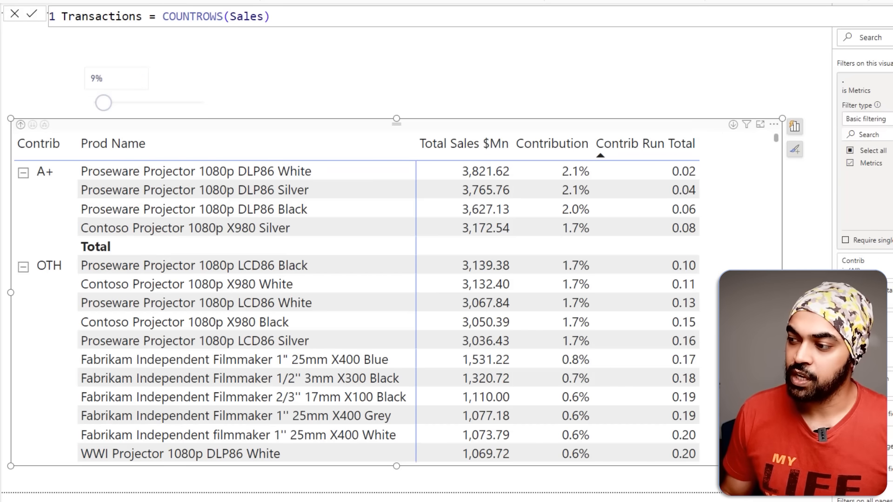
left_click_drag(891, 246, 716, 210)
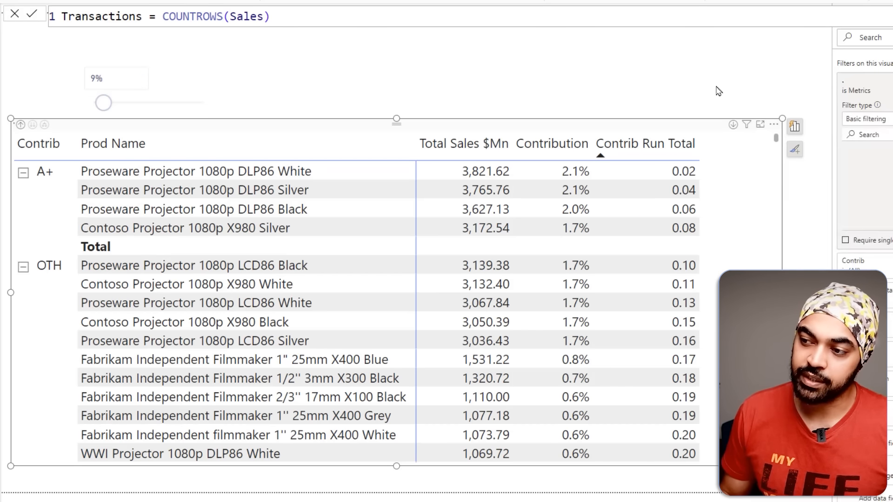
left_click(718, 88)
Compare the A+ and OTH rows' Contrib Run Total and Transactions values with the slicer threshold.
key("ctrl+2")
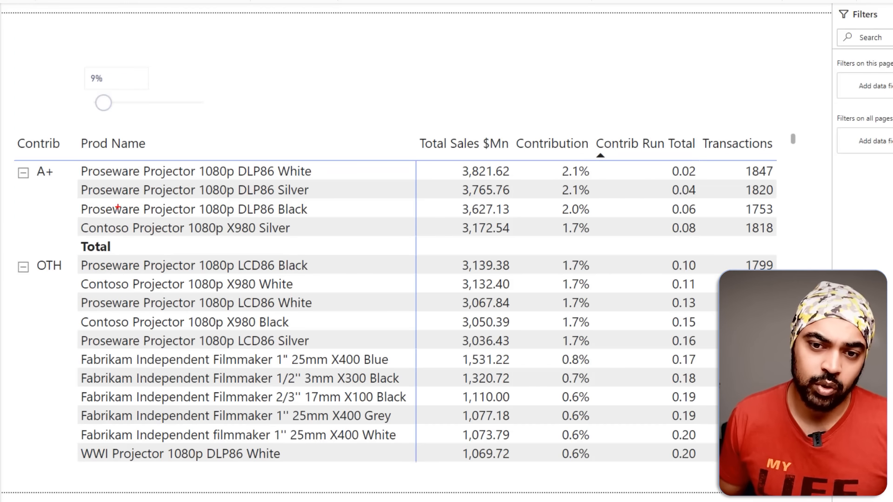
left_click_drag(44, 190, 60, 181)
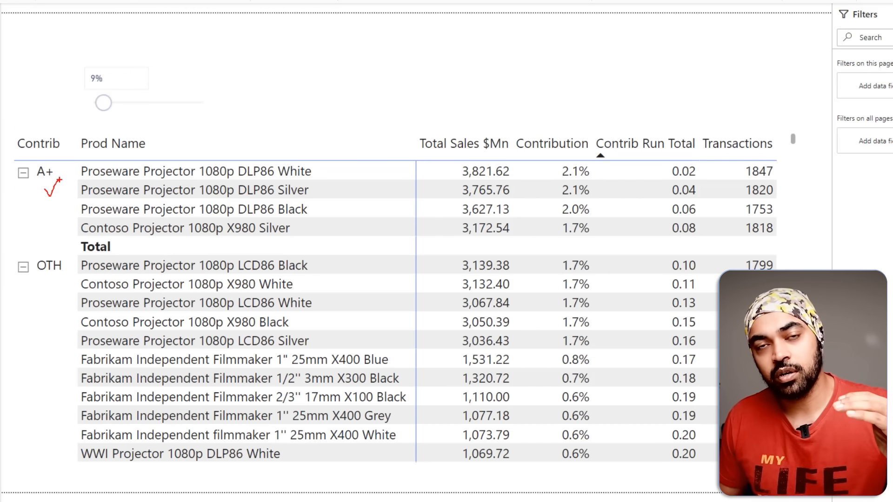
left_click_drag(661, 236, 689, 236)
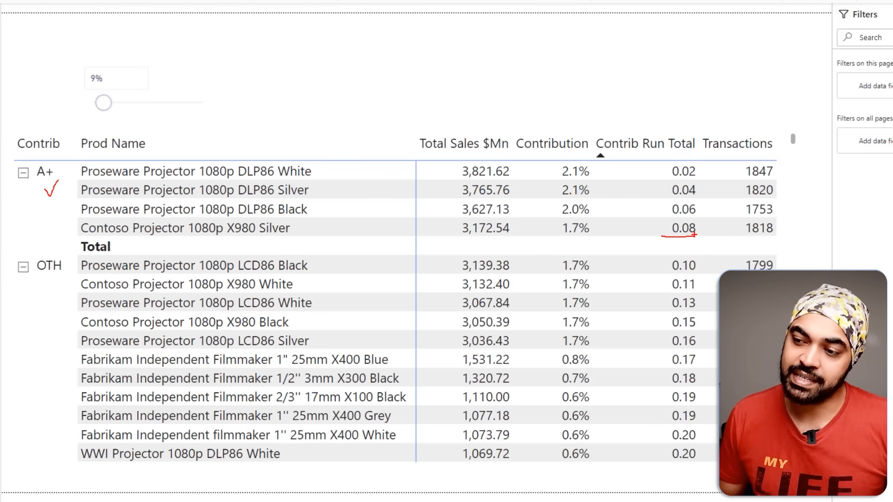
left_click_drag(106, 73, 126, 69)
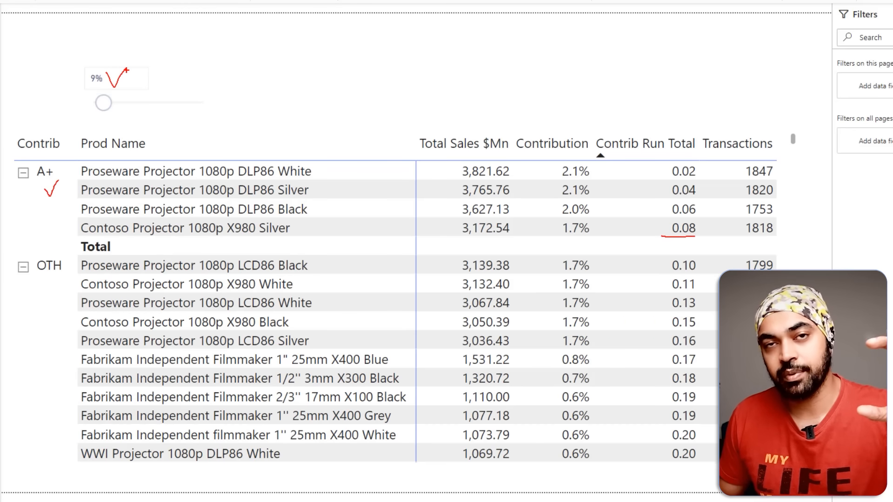
mouse_move(701, 127)
left_mouse_down()
mouse_move(774, 207)
mouse_move(784, 251)
left_mouse_up()
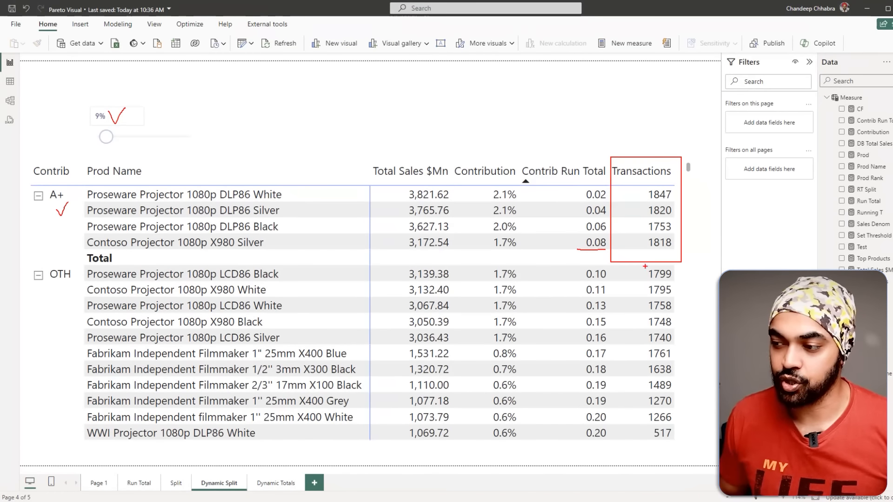
left_click_drag(728, 251, 780, 366)
left_click_drag(678, 360, 687, 397)
key("Escape")
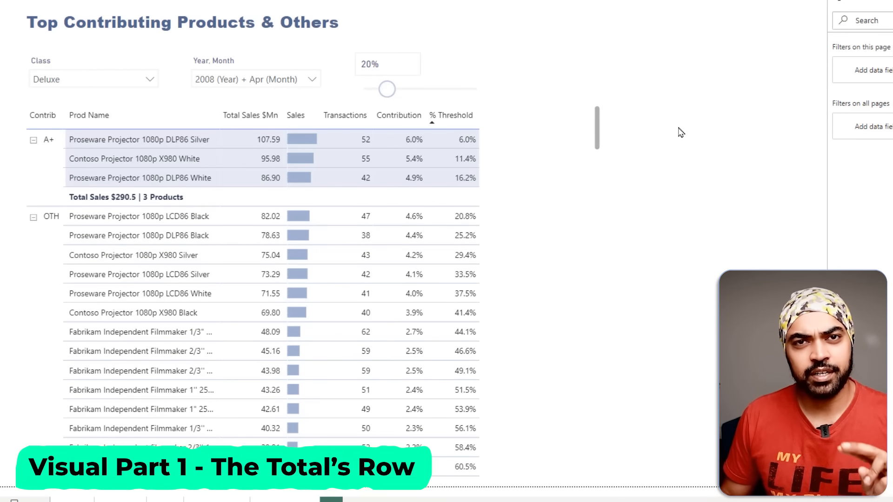
Examine the A+ totals row in the Top Contributing Products & Others table against the sales and threshold values above it.
key("ctrl+2")
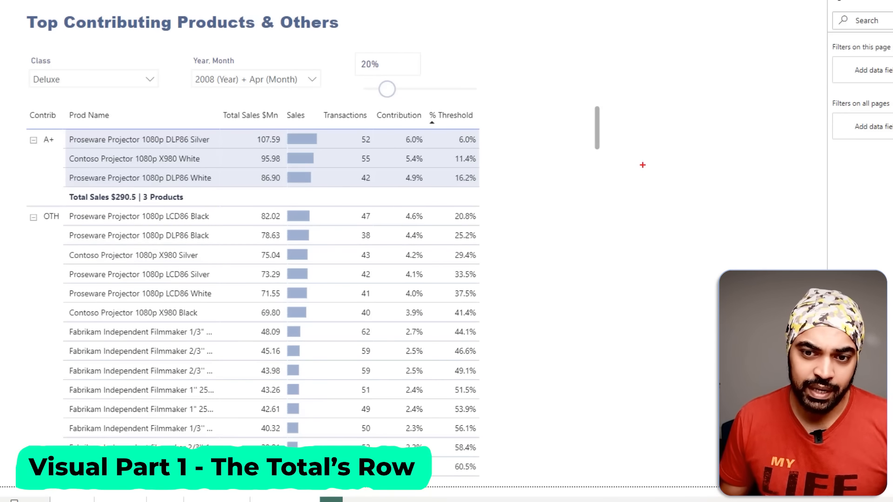
mouse_move(46, 181)
left_mouse_down()
mouse_move(72, 194)
mouse_move(191, 206)
left_mouse_up()
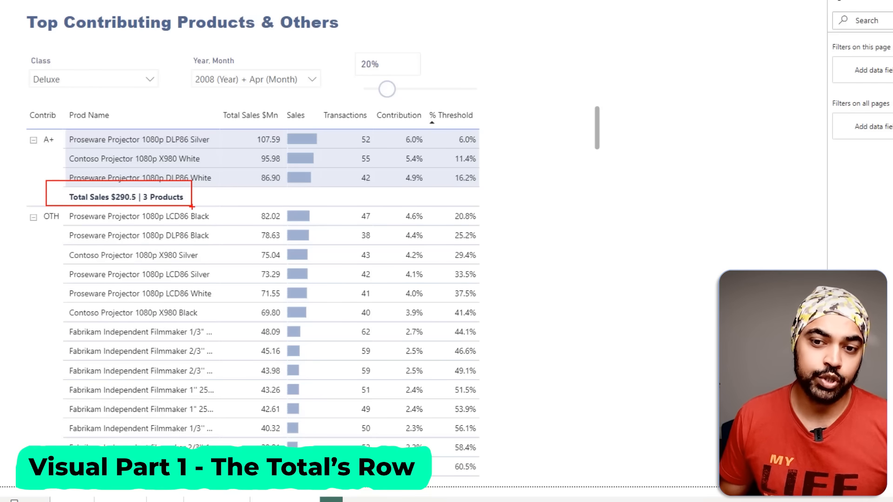
mouse_move(269, 132)
left_mouse_down()
mouse_move(250, 168)
mouse_move(272, 126)
left_mouse_up()
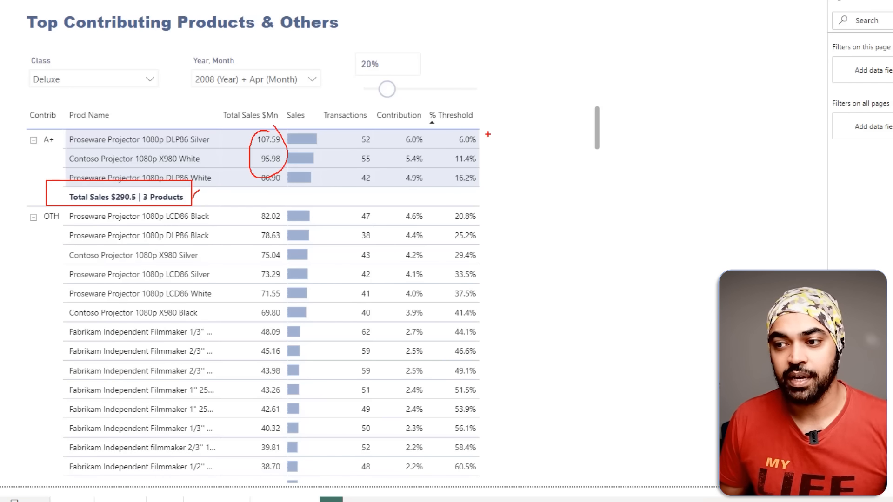
mouse_move(482, 131)
left_mouse_down()
mouse_move(492, 156)
mouse_move(484, 185)
left_mouse_up()
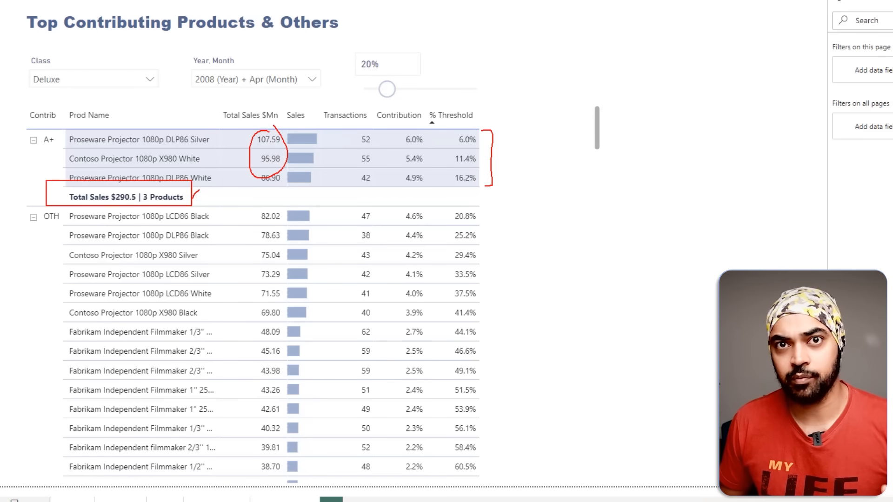
key("Escape")
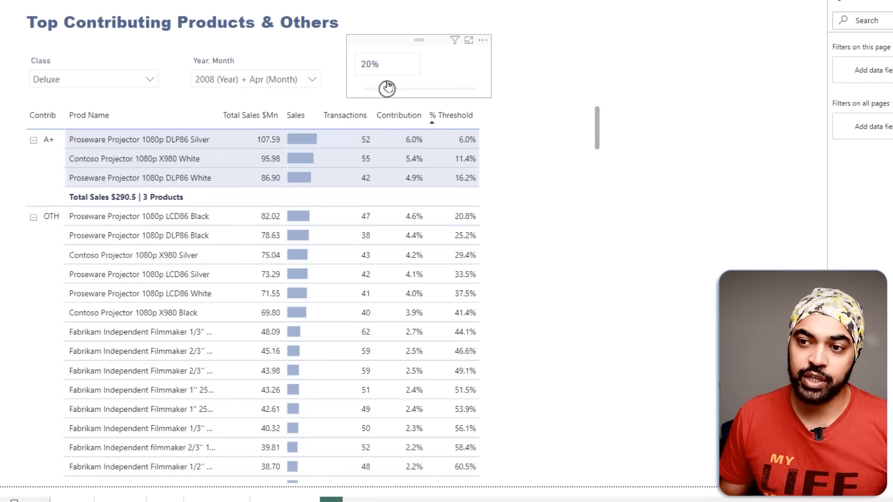
Set the threshold slicer to 26% and check the sales and product count in the A+ totals row.
left_click_drag(386, 89, 394, 89)
left_click(561, 62)
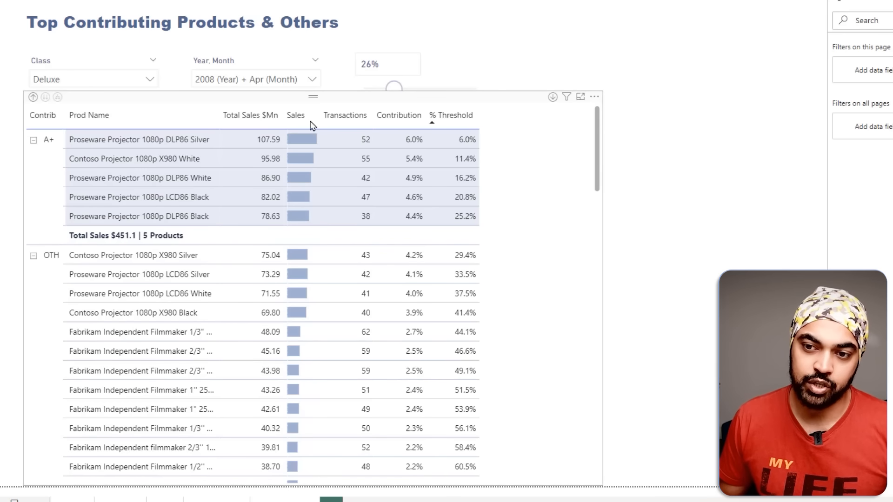
mouse_move(56, 223)
left_mouse_down()
mouse_move(106, 240)
mouse_move(192, 246)
left_mouse_up()
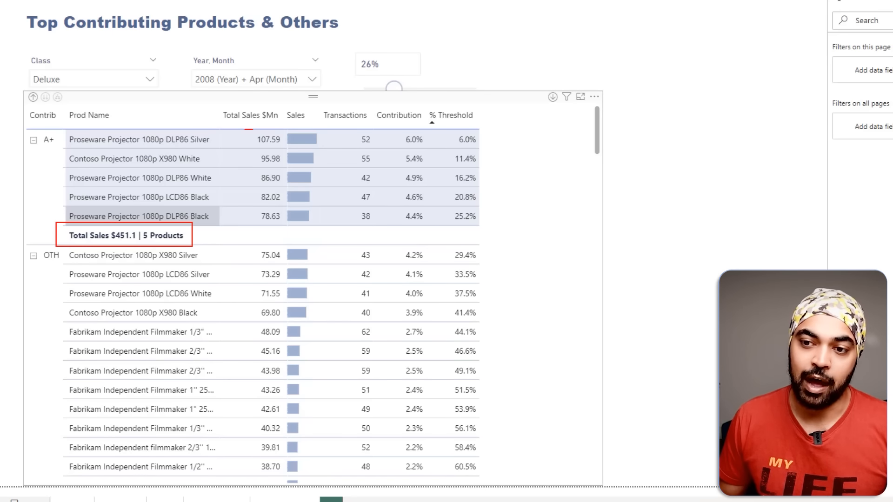
left_click_drag(245, 130, 249, 230)
key("Escape")
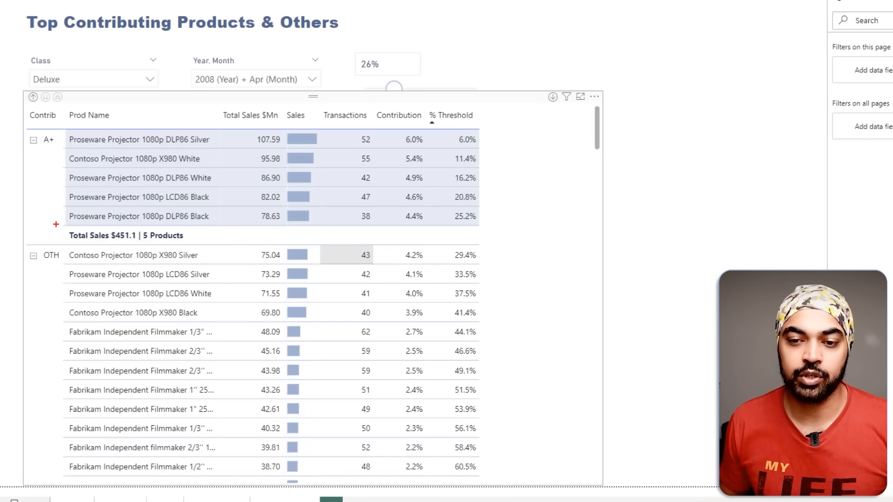
left_click_drag(56, 224, 193, 248)
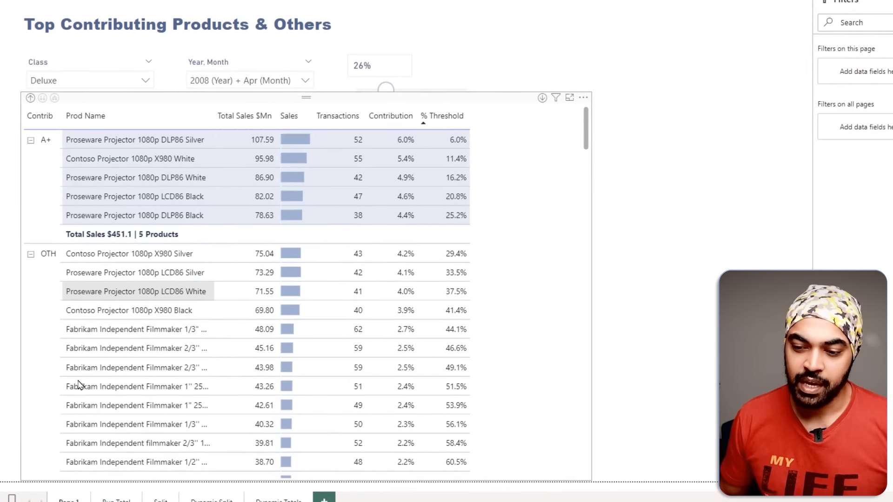
Open the Dynamic Totals report page and check the Total row under the A+ group.
left_click(279, 501)
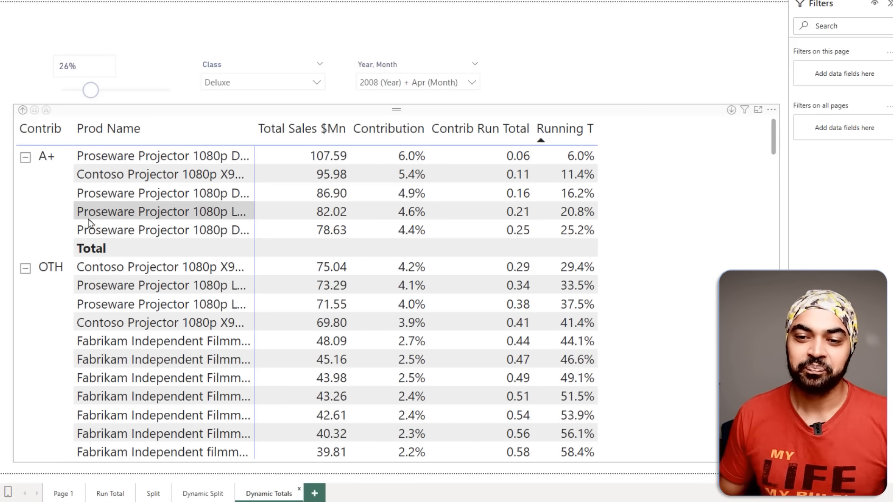
mouse_move(73, 238)
left_mouse_down()
mouse_move(123, 256)
mouse_move(51, 262)
left_mouse_up()
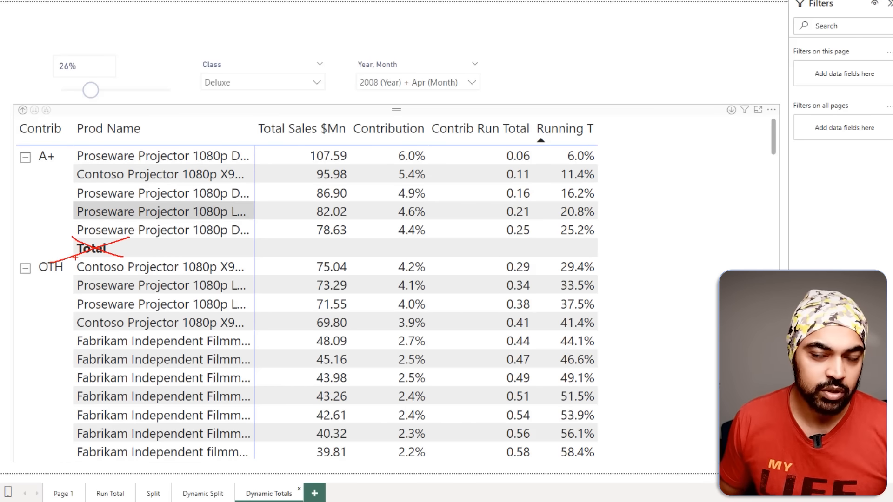
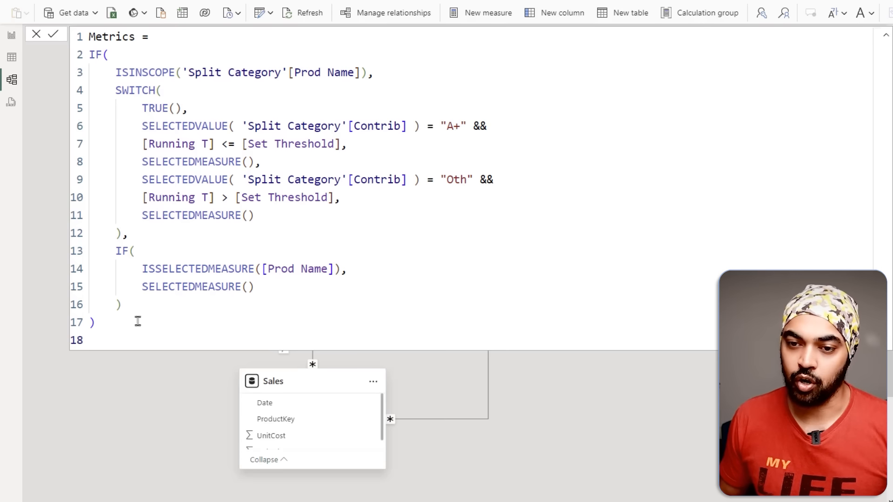
Copy the whole Metrics code into Notepad and compare its ISINSCOPE check with the table's product and Total rows.
left_click_drag(103, 328, 52, 40)
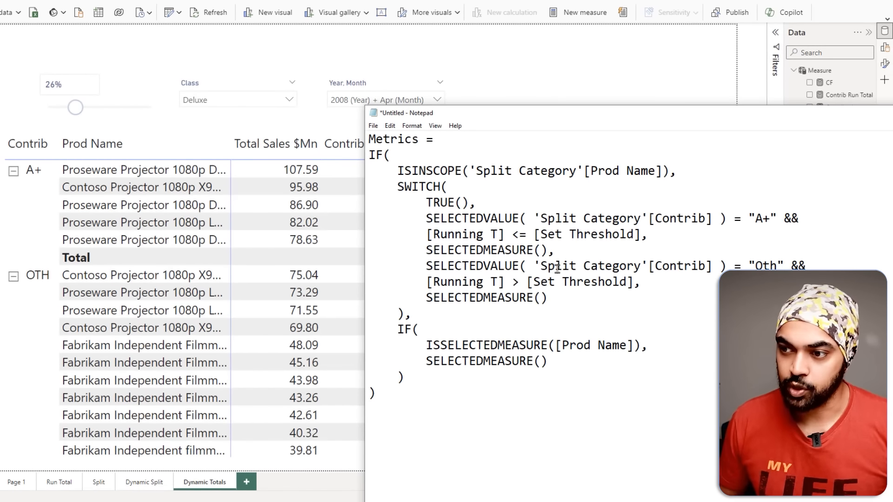
mouse_move(388, 162)
left_mouse_down()
mouse_move(564, 180)
mouse_move(679, 179)
left_mouse_up()
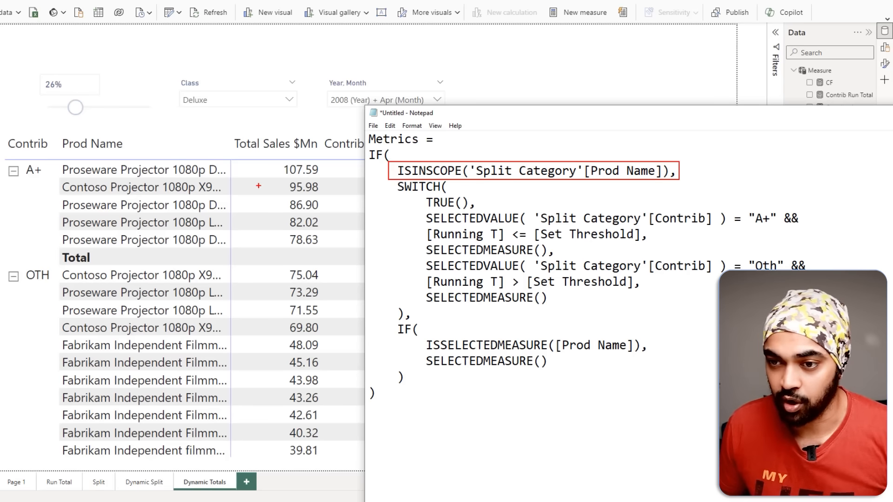
left_click_drag(224, 160, 254, 174)
left_click_drag(225, 252, 253, 265)
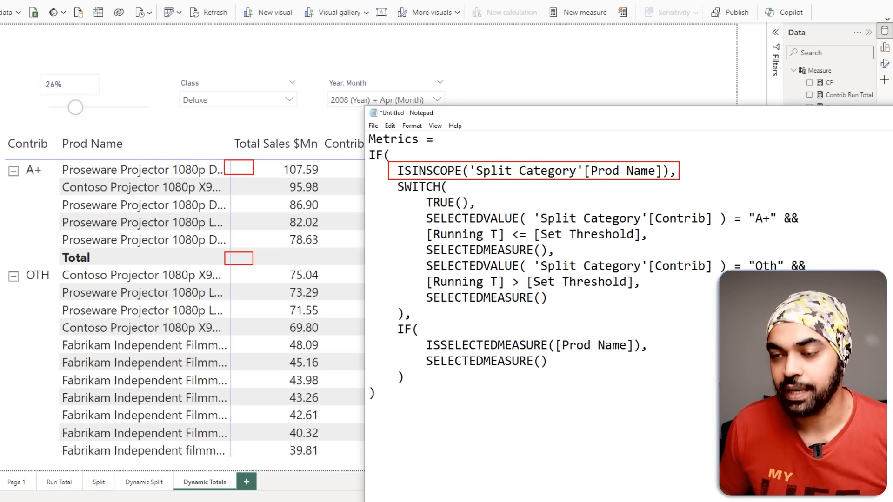
left_click_drag(240, 166, 252, 155)
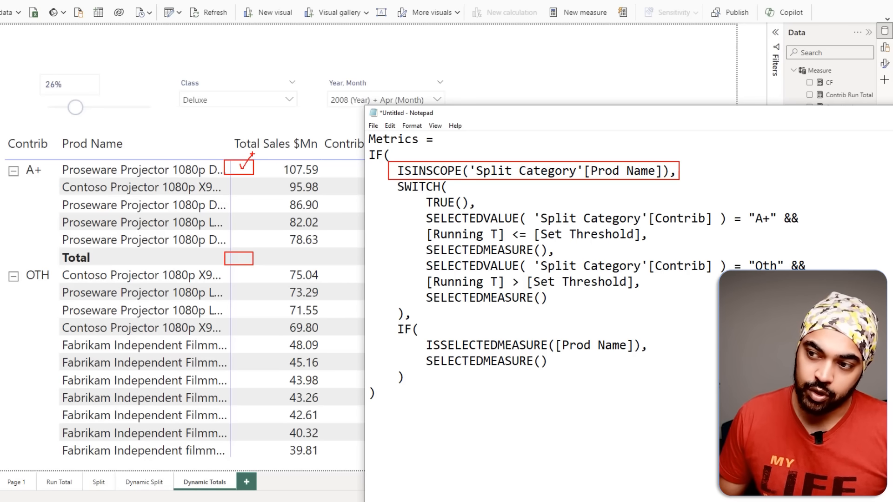
key("e")
Examine the SWITCH block and the ISSELECTEDMEASURE([Prod Name]) branch of the Metrics code against the product and Total rows.
mouse_move(387, 181)
left_mouse_down()
mouse_move(497, 253)
mouse_move(554, 312)
left_mouse_up()
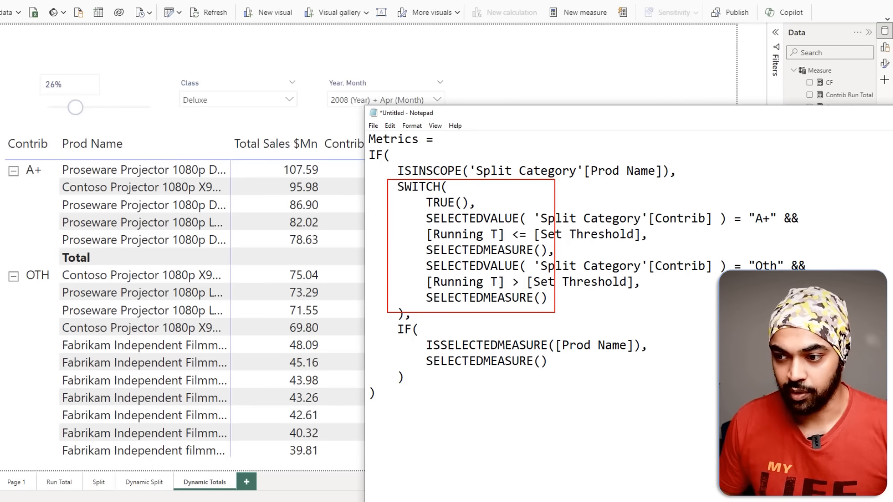
key("e")
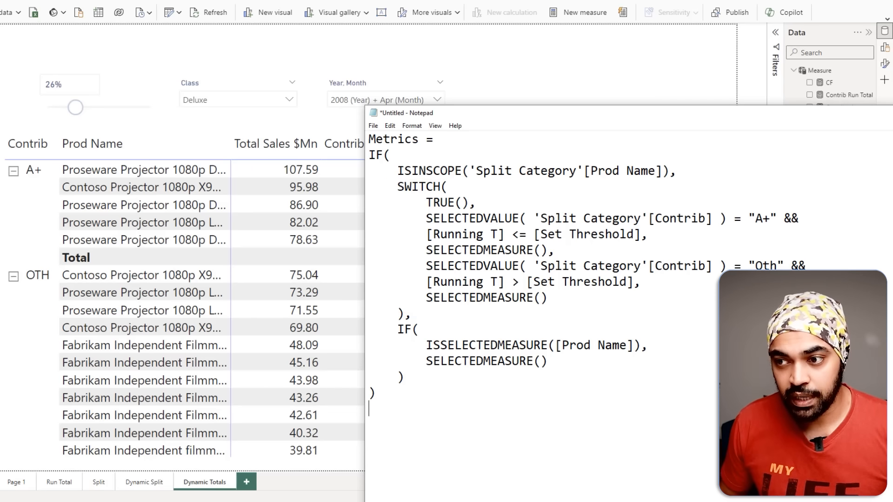
mouse_move(471, 340)
left_mouse_down()
mouse_move(435, 328)
mouse_move(403, 382)
mouse_move(469, 342)
left_mouse_up()
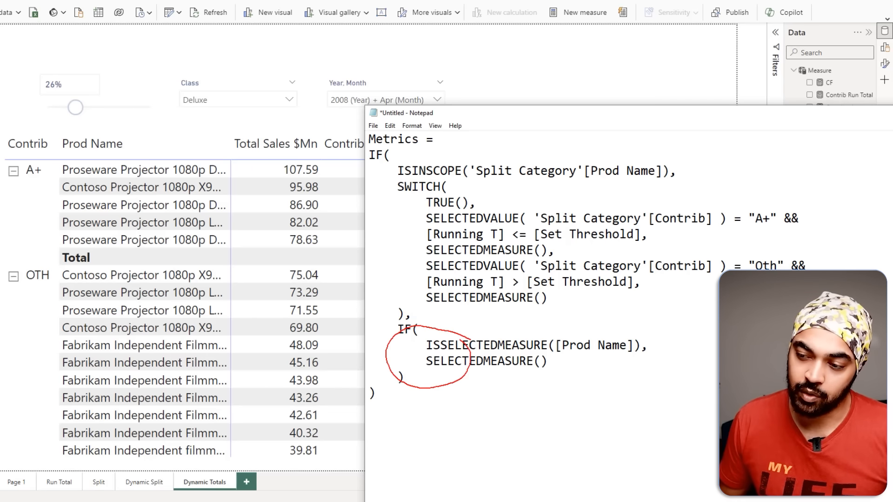
key("Escape")
mouse_move(397, 330)
left_mouse_down()
mouse_move(372, 361)
mouse_move(408, 375)
left_mouse_up()
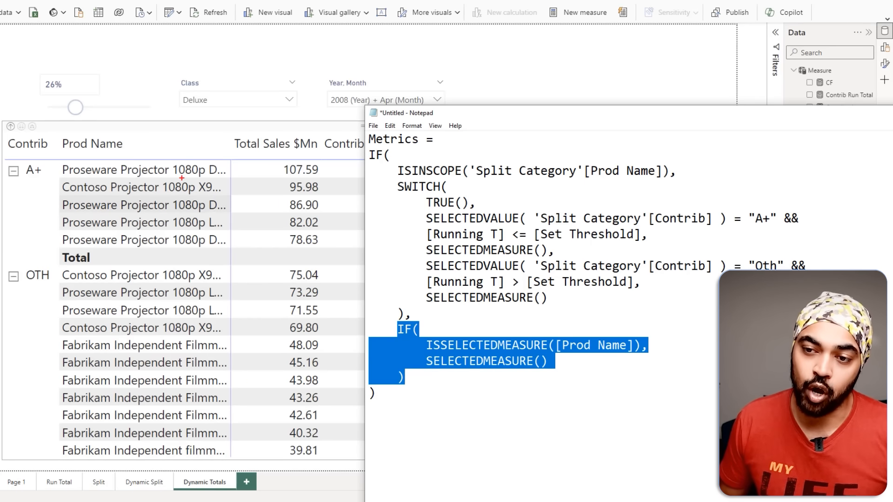
left_click_drag(179, 160, 226, 178)
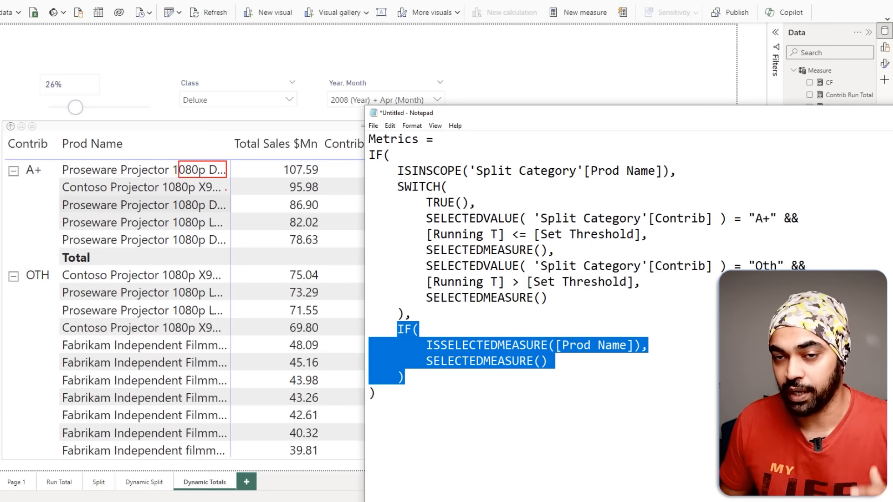
left_click_drag(163, 250, 195, 267)
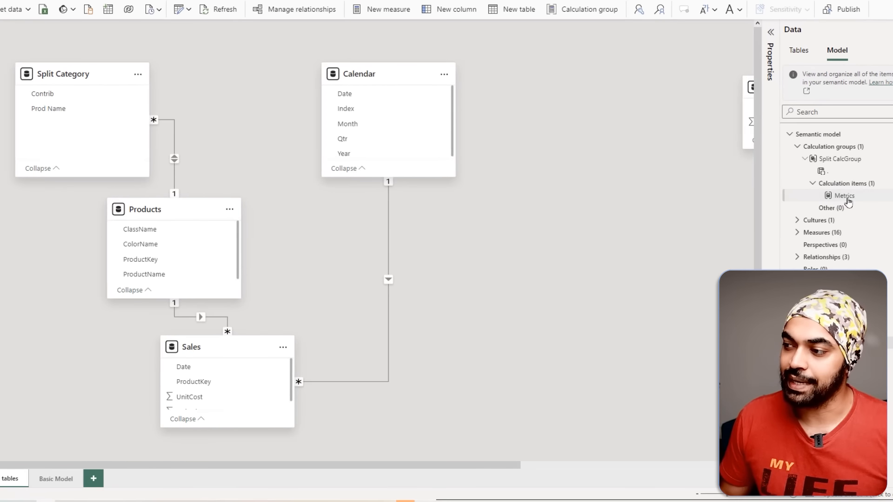
Comment out the ISSELECTEDMEASURE branch of the Metrics calculation item and return "Hello" in its place.
left_click(850, 201)
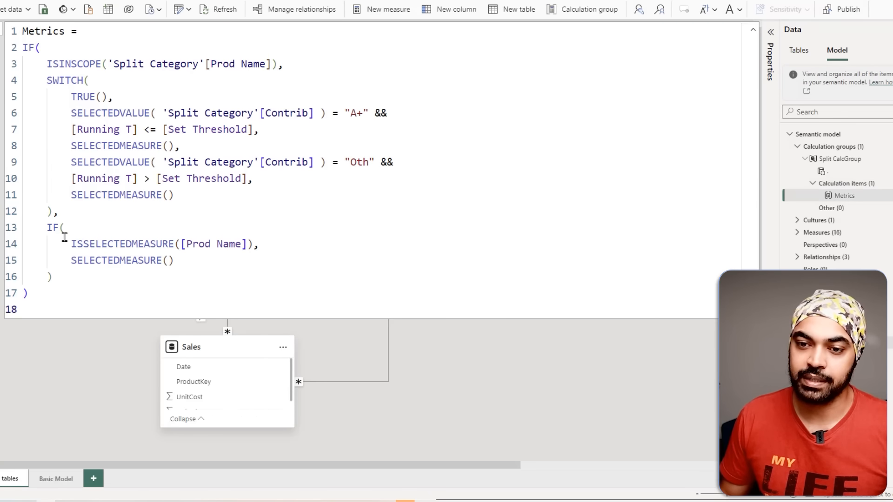
left_click_drag(47, 227, 182, 260)
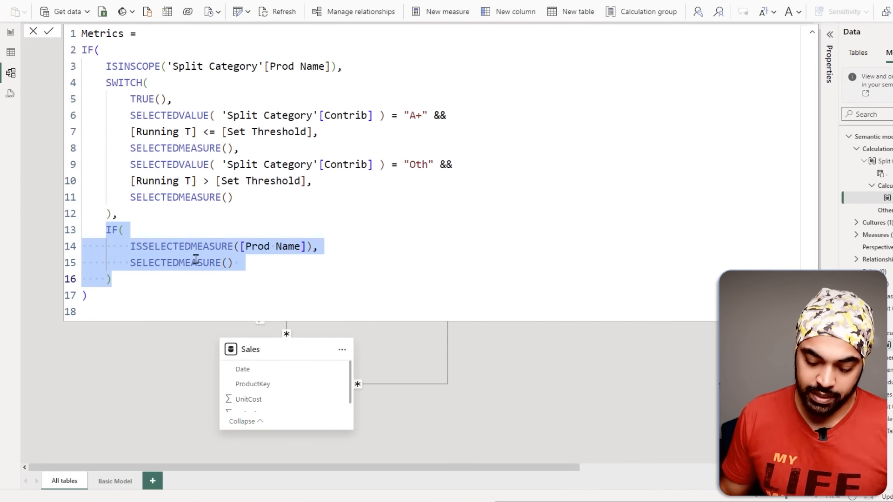
key("ctrl+slash")
key("Up")
key("Up")
key("Up")
key("Up")
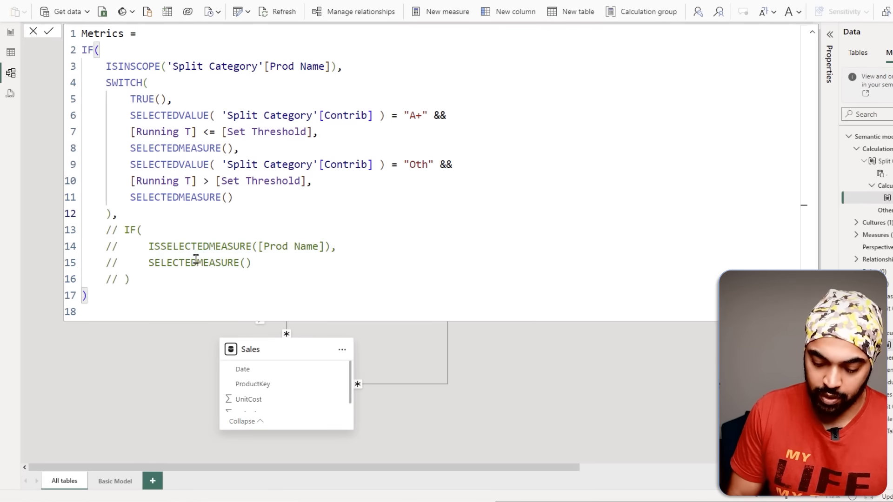
key("Return")
type("\"Hello")
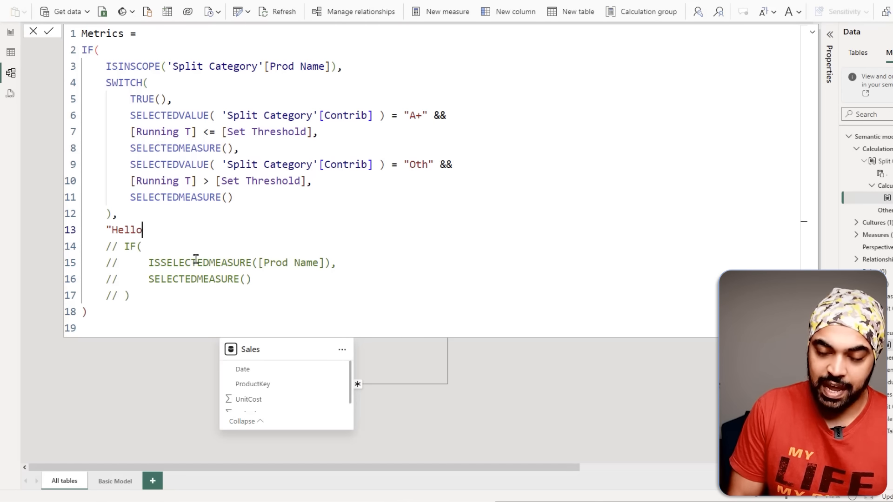
type("\"")
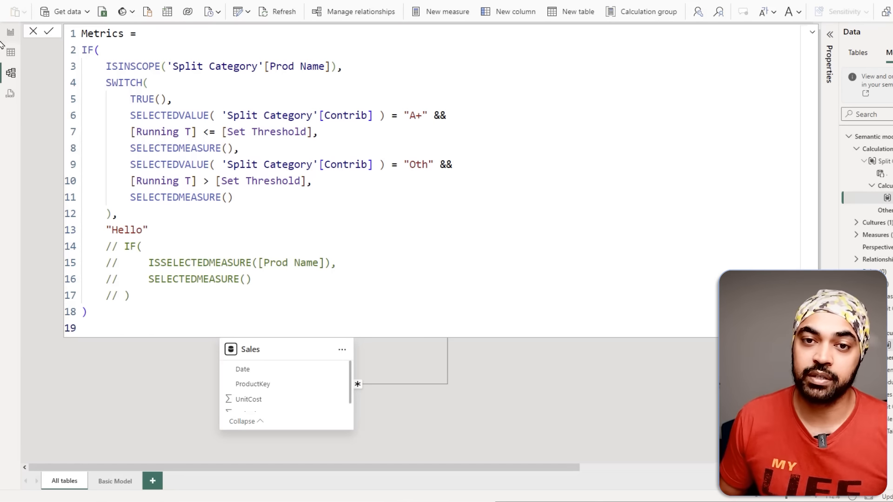
Check the A+ group's Total row against its product rows in the Dynamic Totals report matrix.
left_click(10, 32)
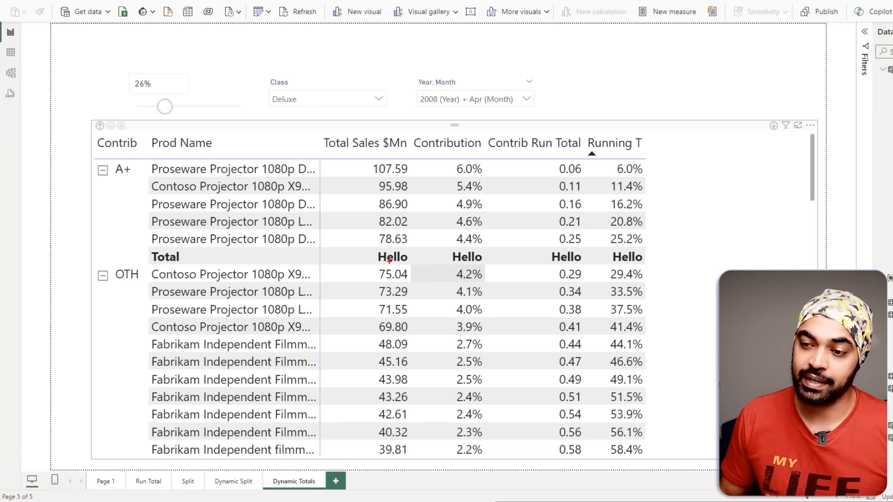
left_click_drag(392, 260, 433, 246)
left_click_drag(466, 254, 487, 247)
left_click_drag(559, 251, 589, 240)
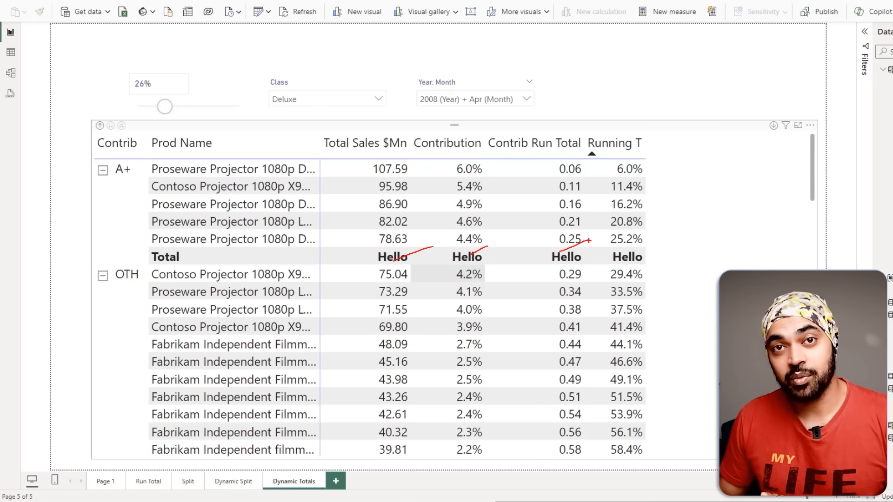
left_click_drag(383, 216, 399, 197)
left_click_drag(453, 227, 473, 199)
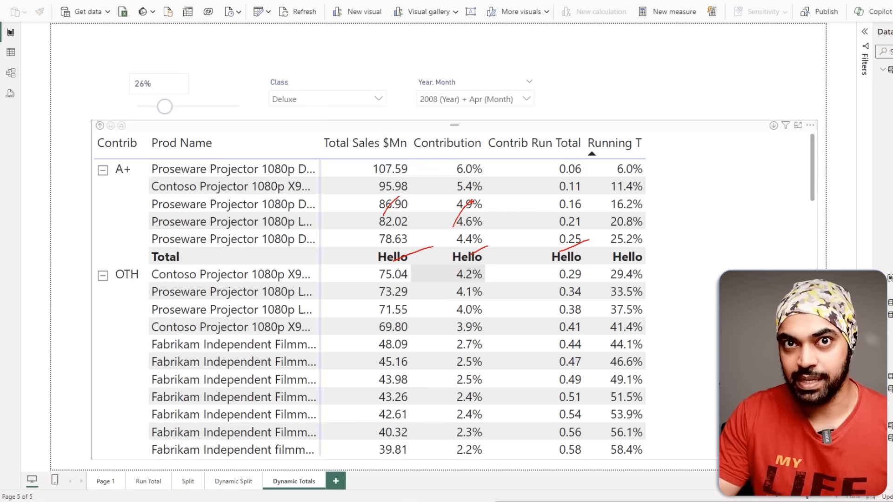
key("Escape")
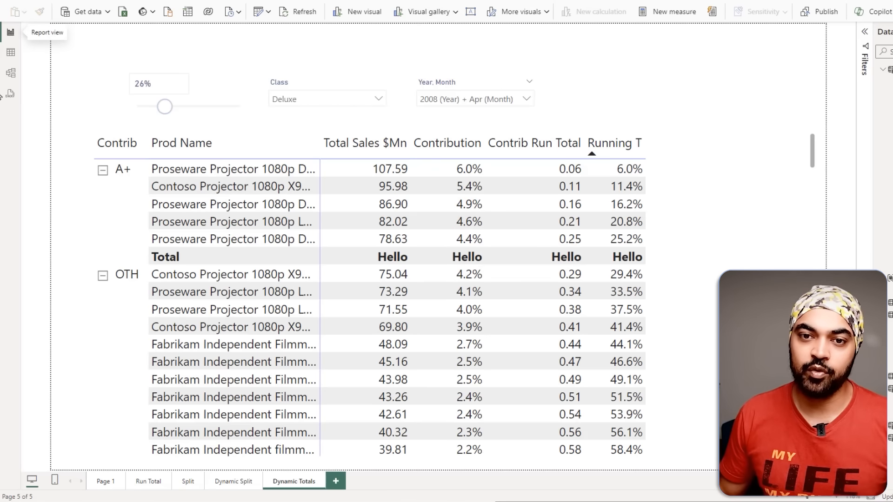
Delete the "Hello" line from Metrics, uncomment the IF(ISSELECTEDMEASURE([Prod Name]), SELECTEDMEASURE()) branch and commit the formula.
left_click(10, 74)
left_click(154, 228)
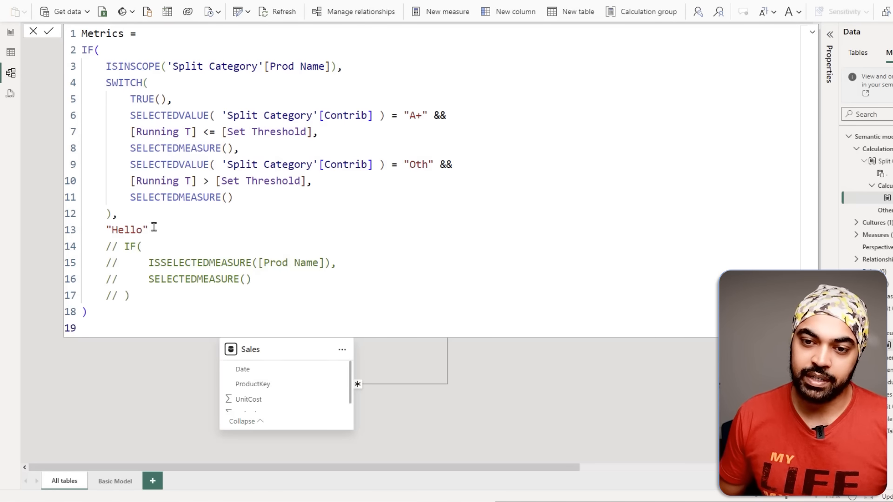
key("ctrl+shift+k")
left_click_drag(154, 227, 149, 276)
key("ctrl+slash")
key("Right")
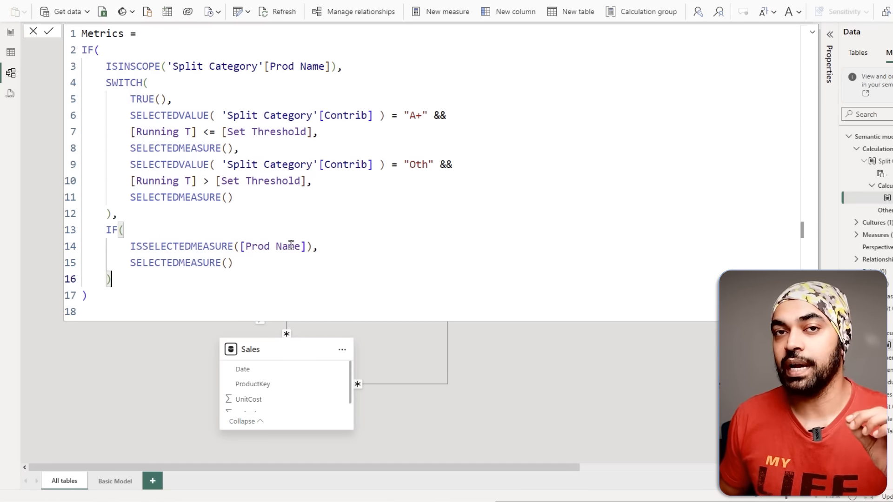
left_click(49, 32)
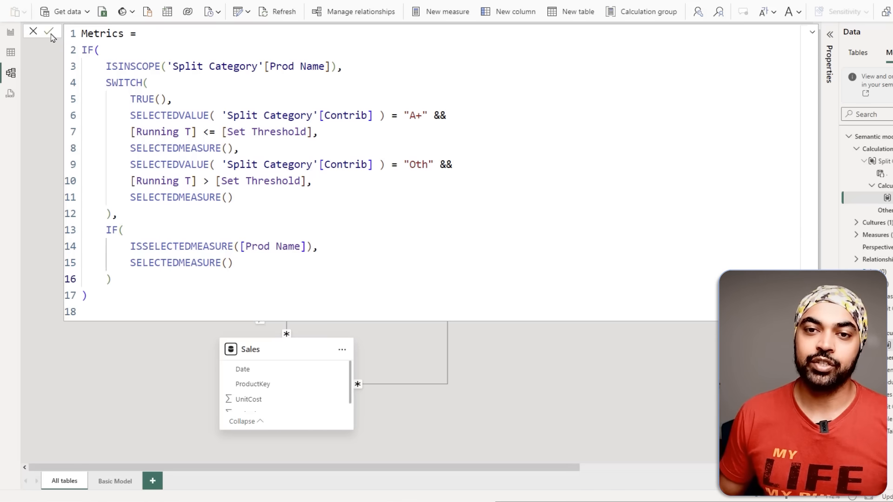
Add the Prod Name measure to the values of the Dynamic Totals matrix, after Running T.
left_click(10, 32)
left_click(738, 239)
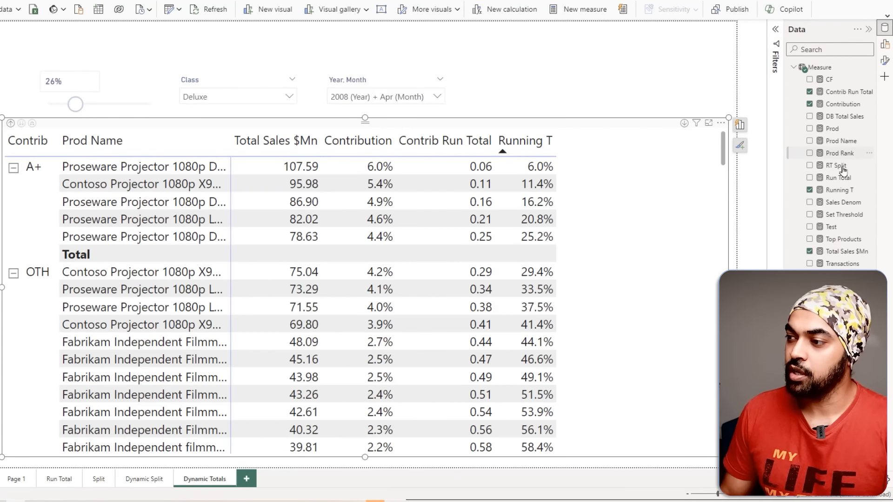
left_click_drag(841, 141, 679, 207)
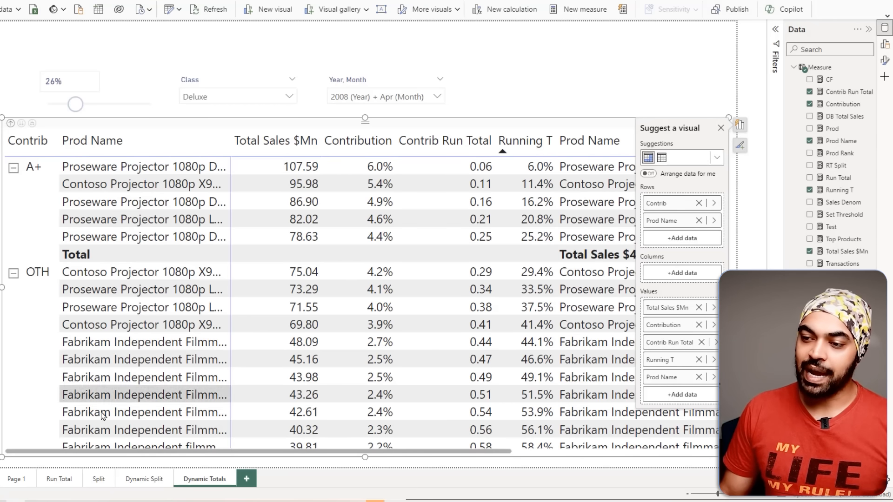
left_click_drag(62, 451, 83, 452)
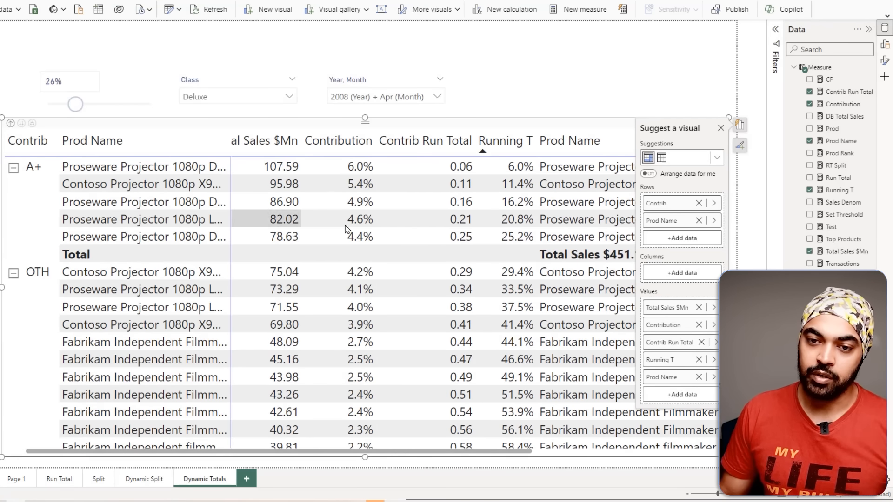
left_click(720, 130)
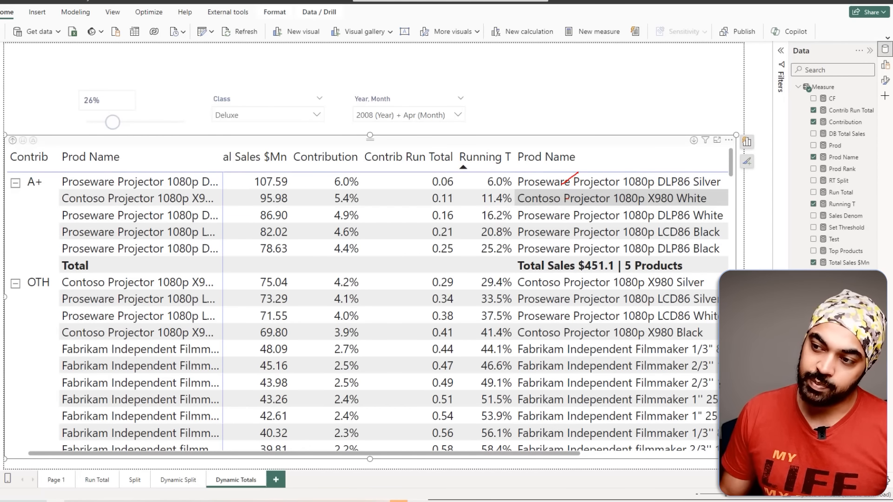
Compare the Prod Name measure's product rows and A+ totals row with the Prod Name row headers.
left_click_drag(565, 199, 580, 190)
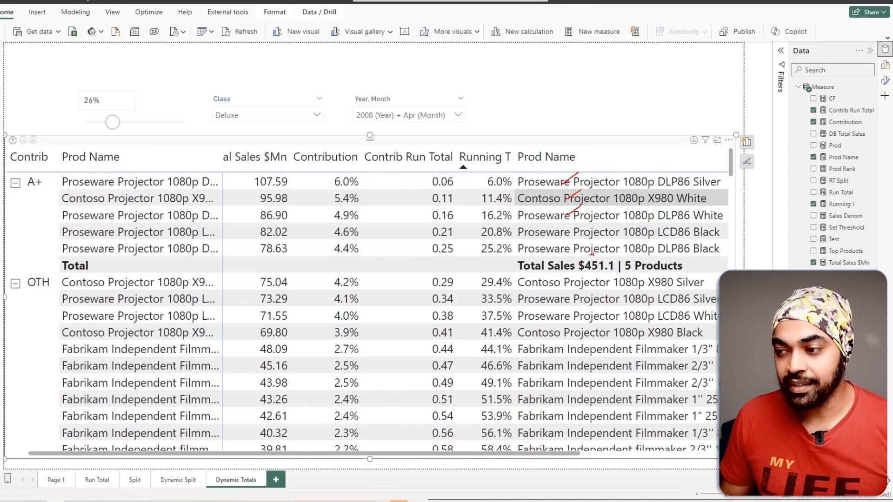
mouse_move(604, 255)
left_mouse_down()
mouse_move(497, 261)
mouse_move(588, 277)
mouse_move(700, 275)
mouse_move(636, 254)
left_mouse_up()
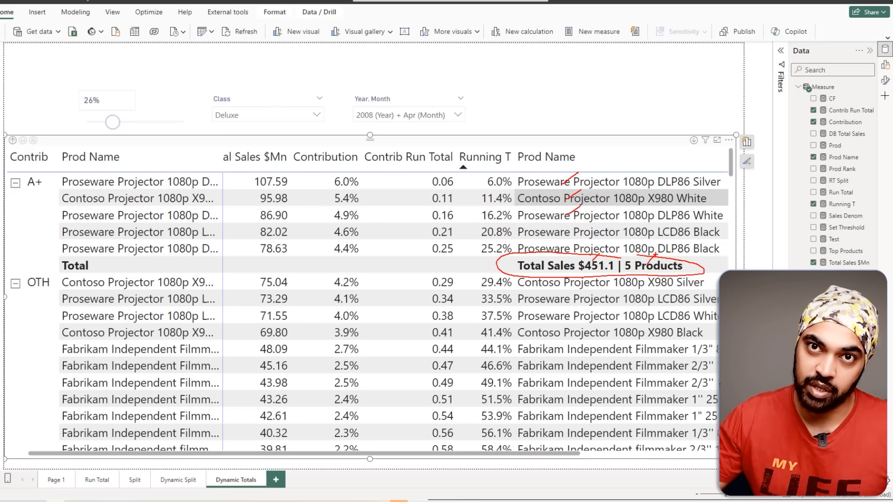
key("Escape")
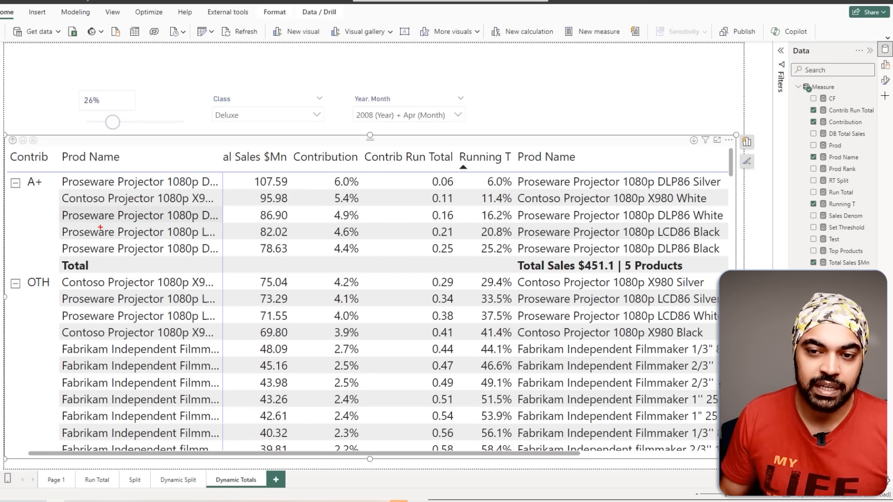
left_click_drag(100, 227, 120, 197)
left_click_drag(575, 221, 593, 202)
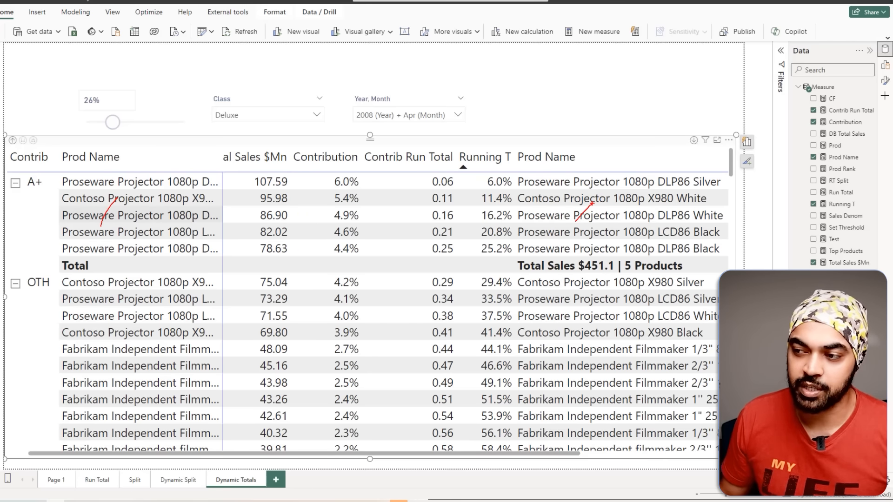
key("Escape")
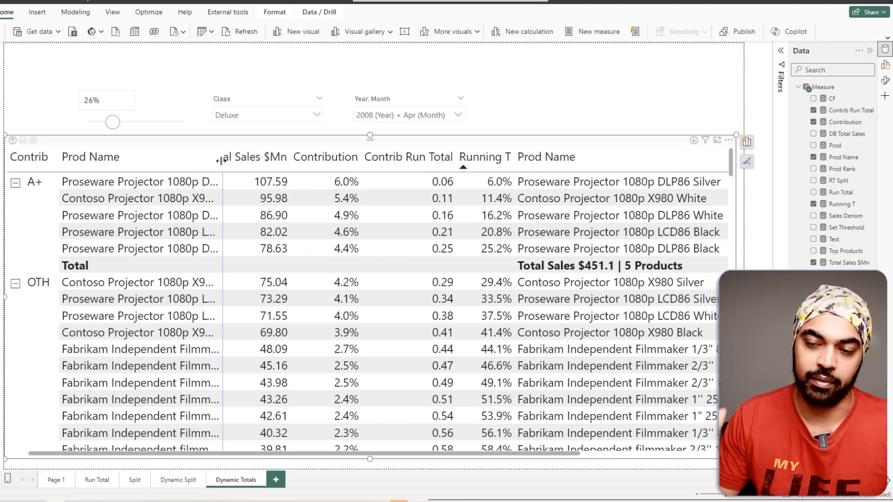
Shrink the matrix's Prod Name row header column out of sight and move the Prod Name measure ahead of Total Sales $Mn.
left_click_drag(221, 161, 59, 158)
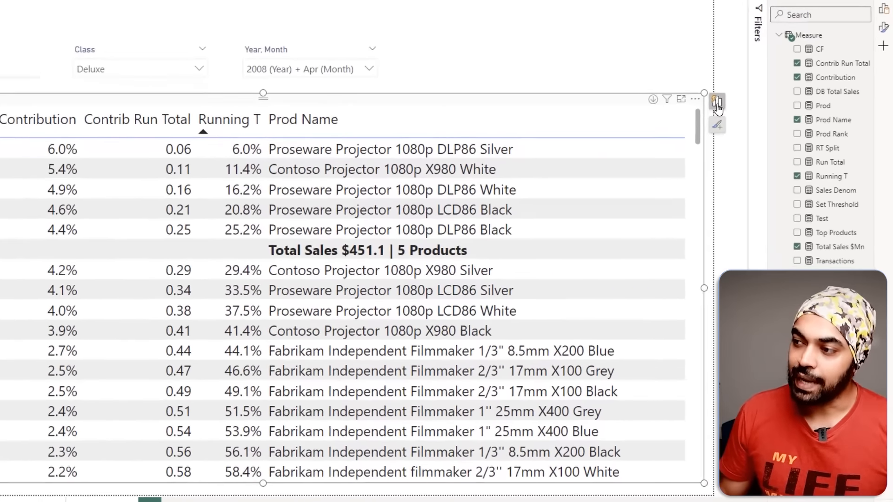
left_click(742, 136)
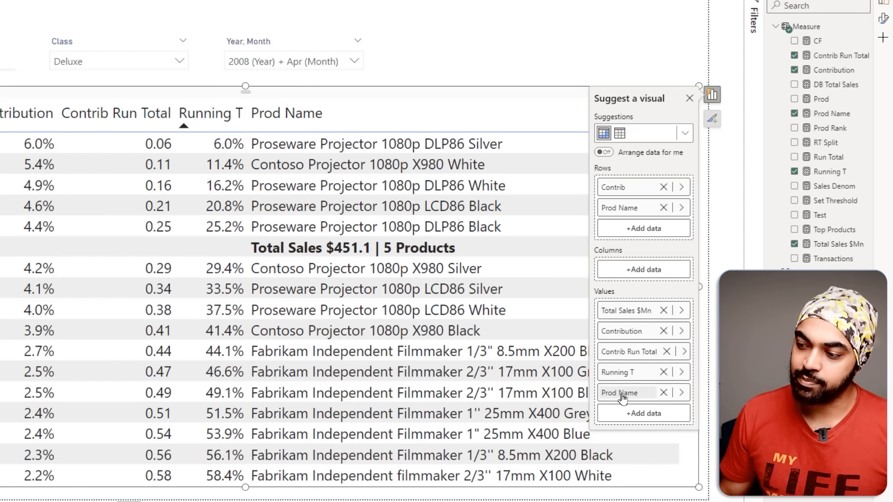
left_click_drag(623, 392, 625, 301)
left_click(514, 29)
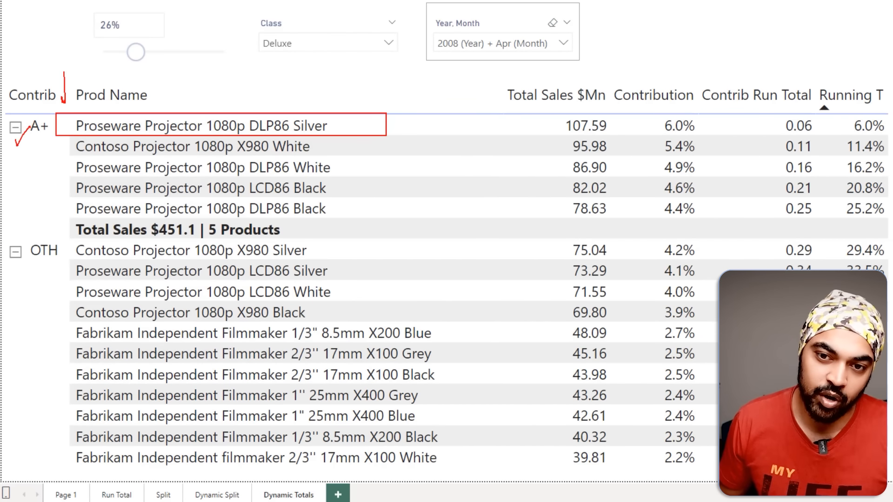
key("Escape")
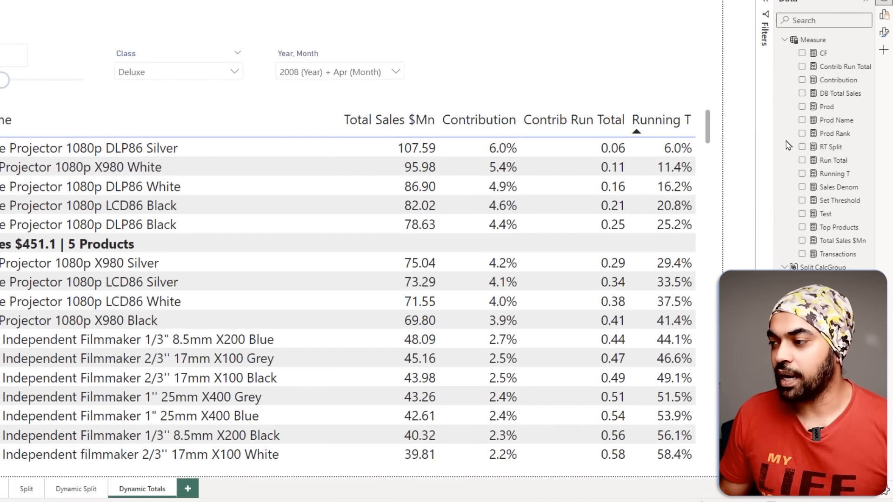
Open the Prod Name measure's code and compare its ISINSCOPE check with the A+ product rows and totals row.
left_click(836, 120)
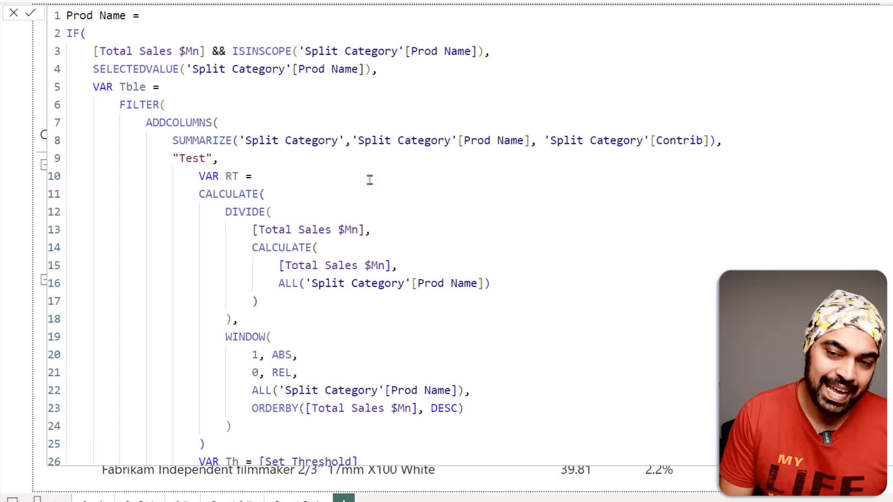
left_click(369, 180)
scroll(369, 180, "down", 2, "ctrl")
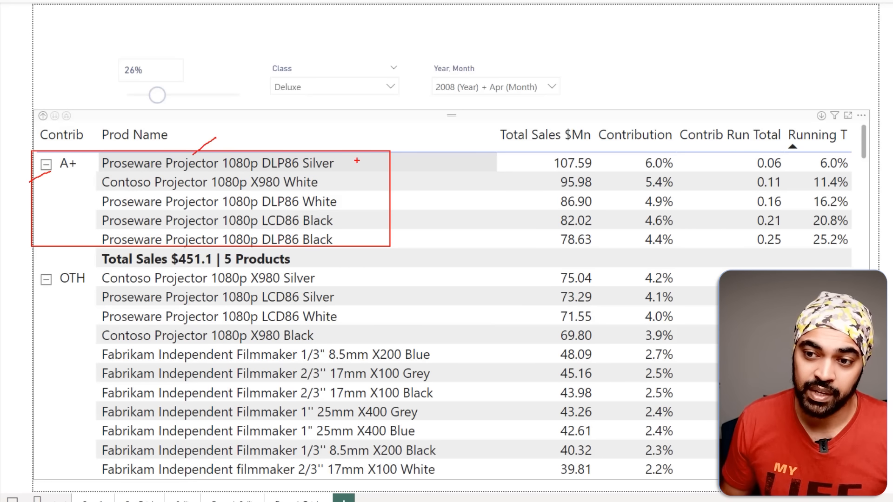
mouse_move(337, 150)
left_mouse_down()
mouse_move(348, 160)
mouse_move(351, 248)
left_mouse_up()
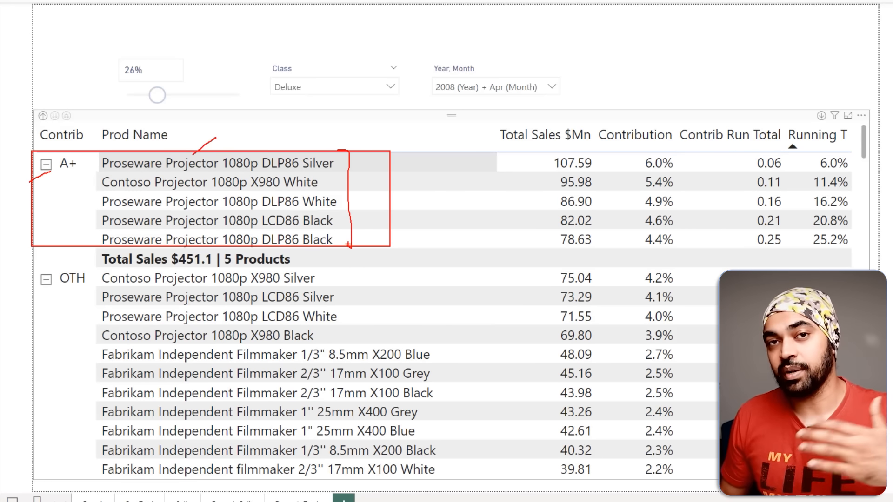
left_click_drag(162, 270, 179, 266)
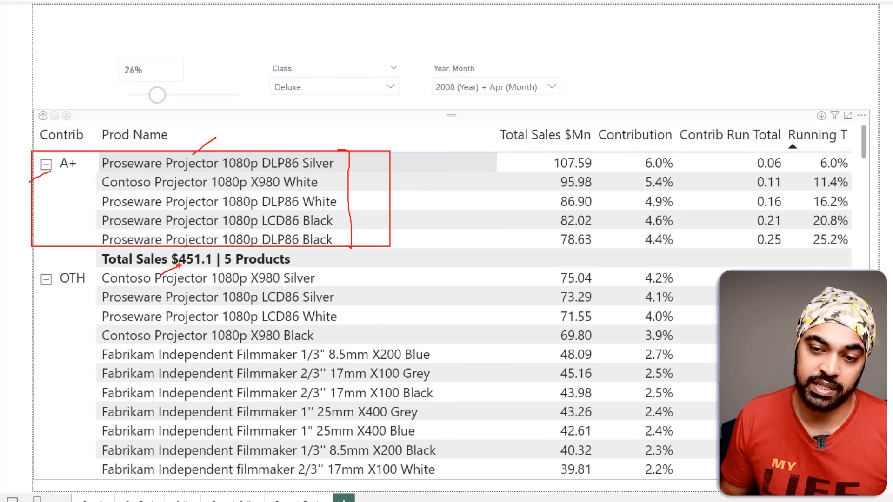
left_click_drag(243, 266, 259, 259)
key("Escape")
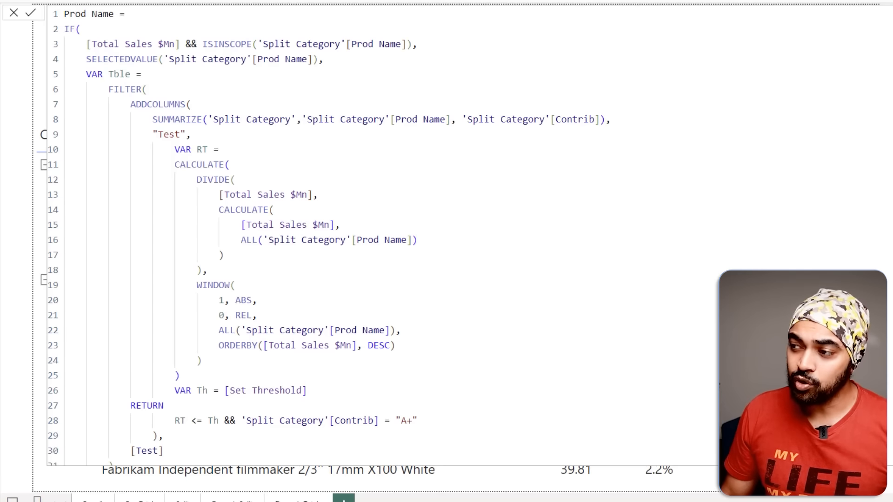
Examine the Tble variable and the RETURN section of the Prod Name measure against the A+ and OTH groups.
left_click(288, 259)
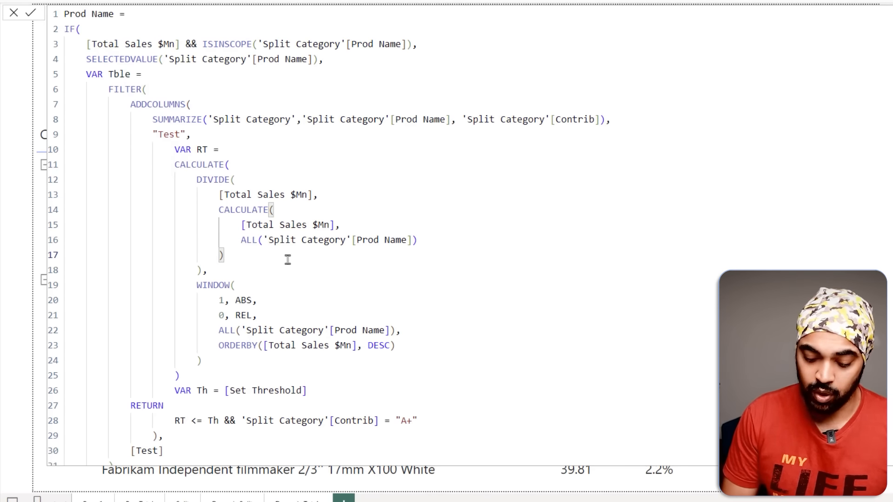
scroll(287, 260, "up", 1, "ctrl")
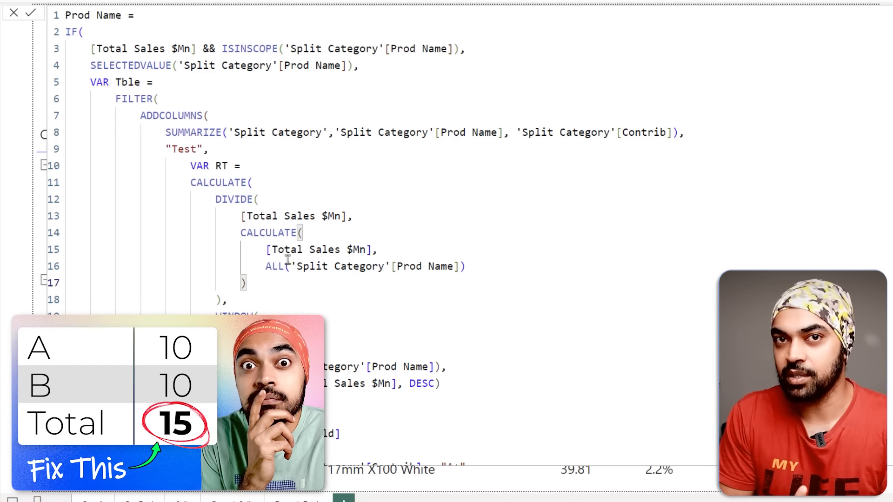
scroll(288, 259, "down", 5)
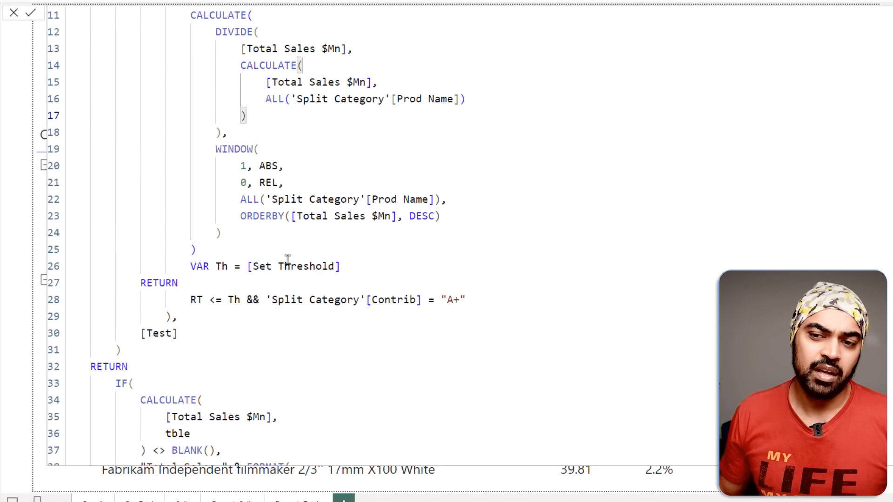
scroll(288, 259, "up", 5)
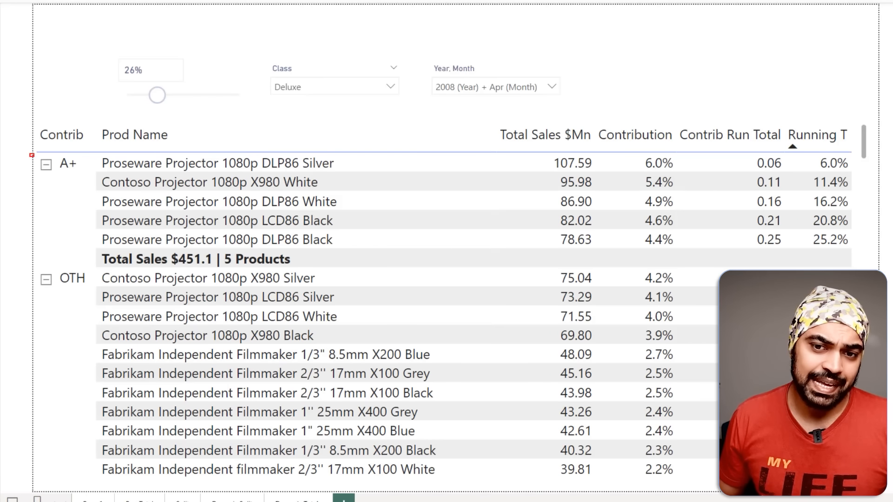
left_click_drag(39, 265, 87, 302)
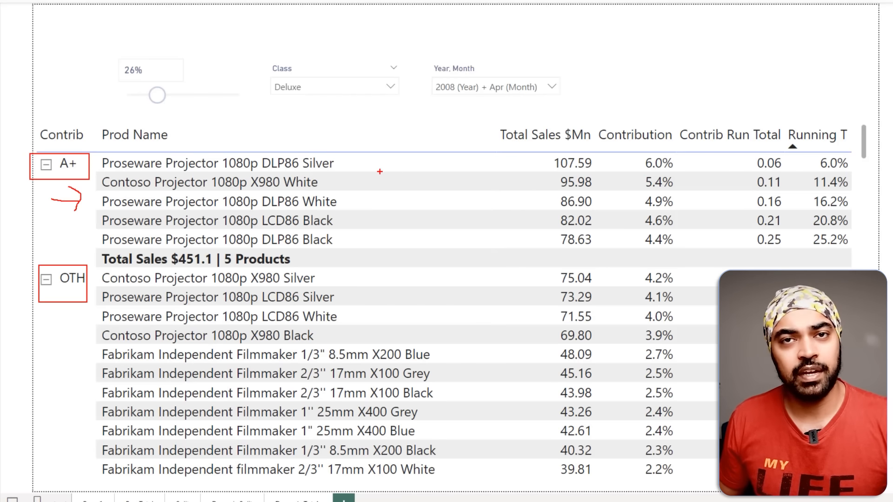
Examine the CF measure's SELECTEDVALUE check of 'Split Category'[Contrib] against "A+" and its "#e5ebf4" color code.
key("Escape")
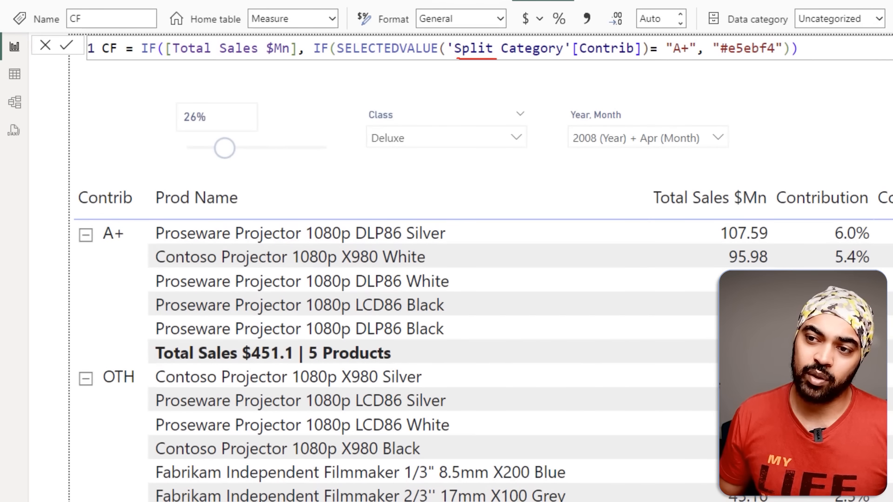
left_click_drag(497, 59, 622, 61)
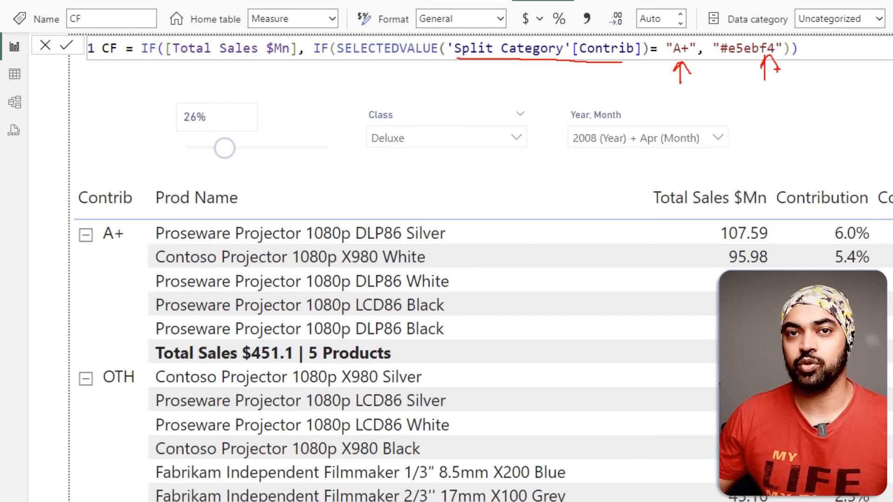
key("Escape")
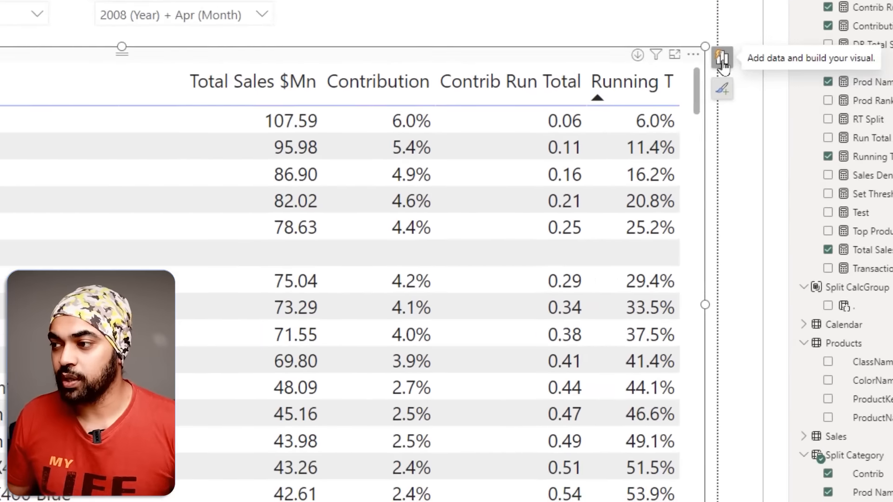
Apply conditional background color to the matrix's Prod Name values, using the Field value format style based on the CF measure.
left_click(722, 62)
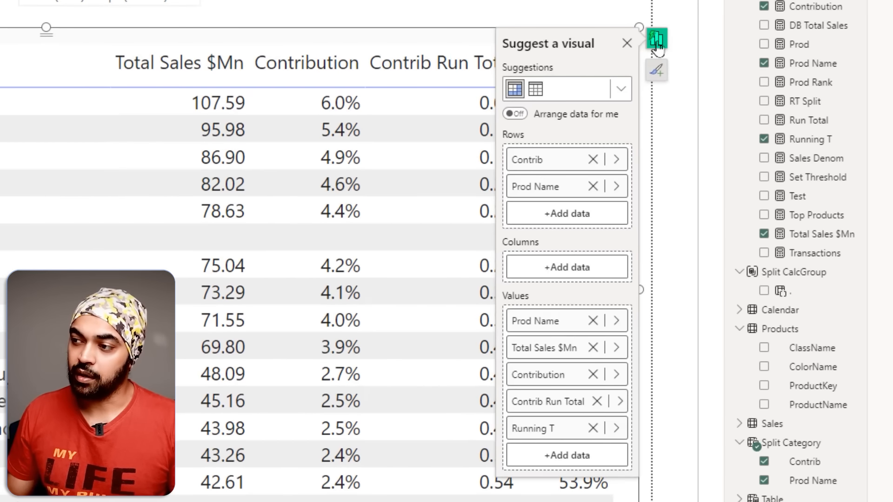
right_click(538, 328)
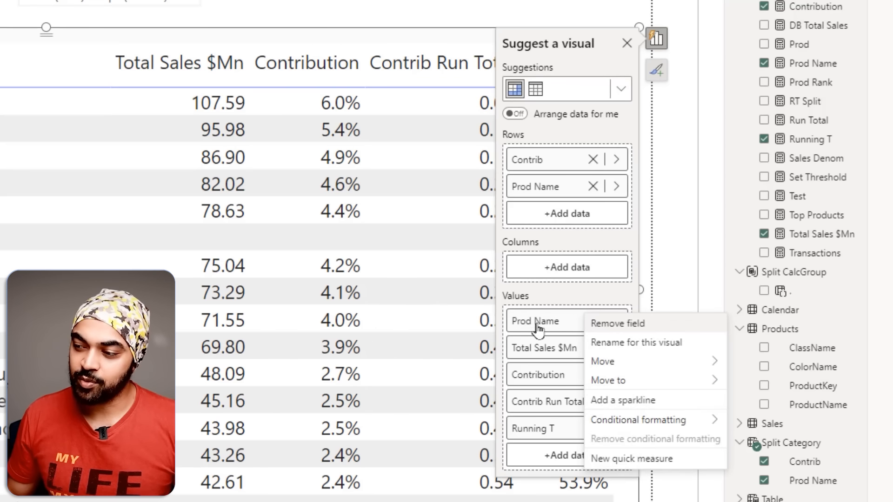
mouse_move(687, 420)
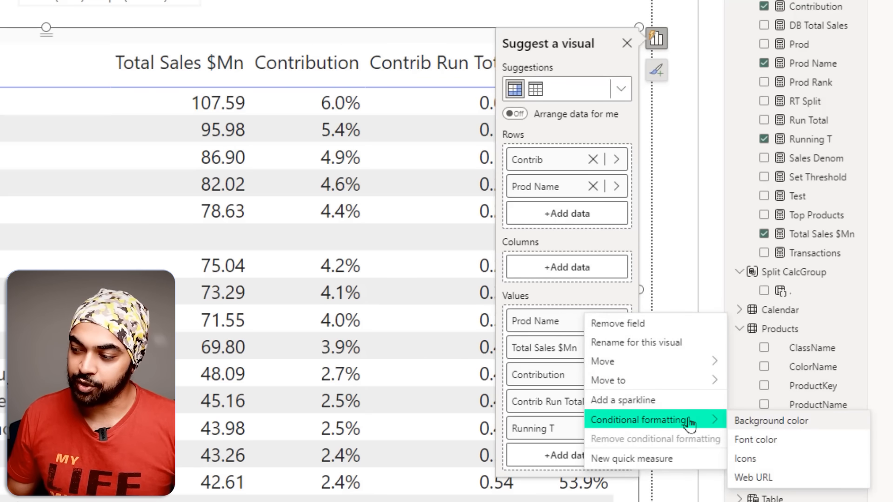
left_click(773, 420)
left_click(348, 96)
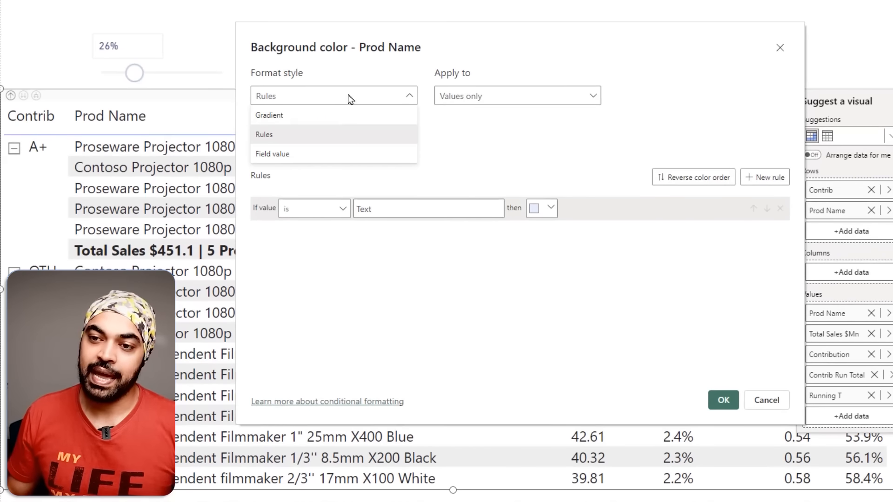
left_click(320, 158)
left_click(309, 146)
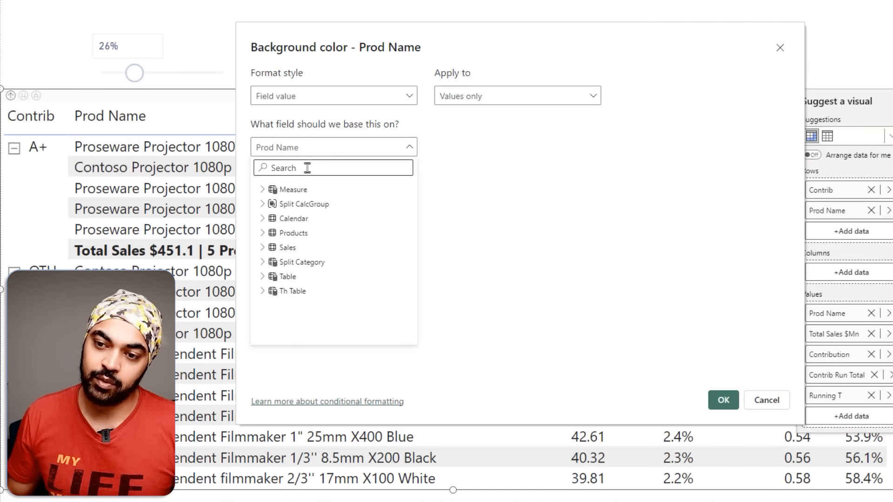
type("cf")
left_click(297, 201)
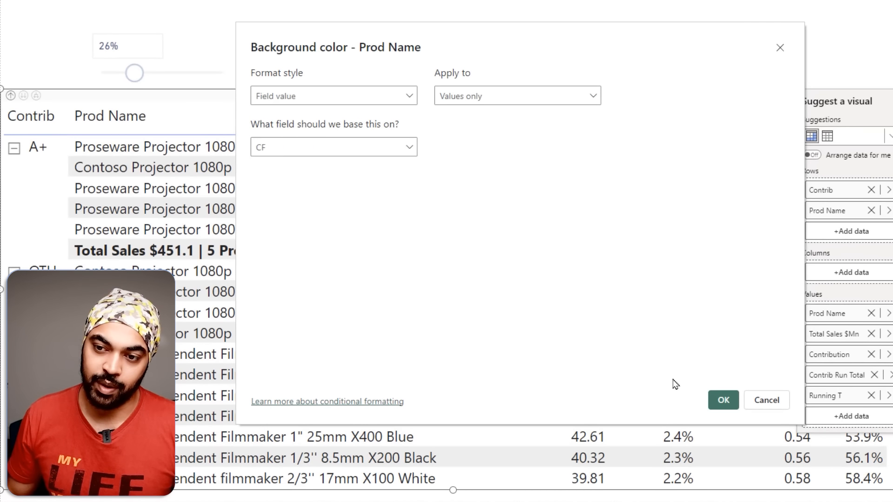
left_click(723, 408)
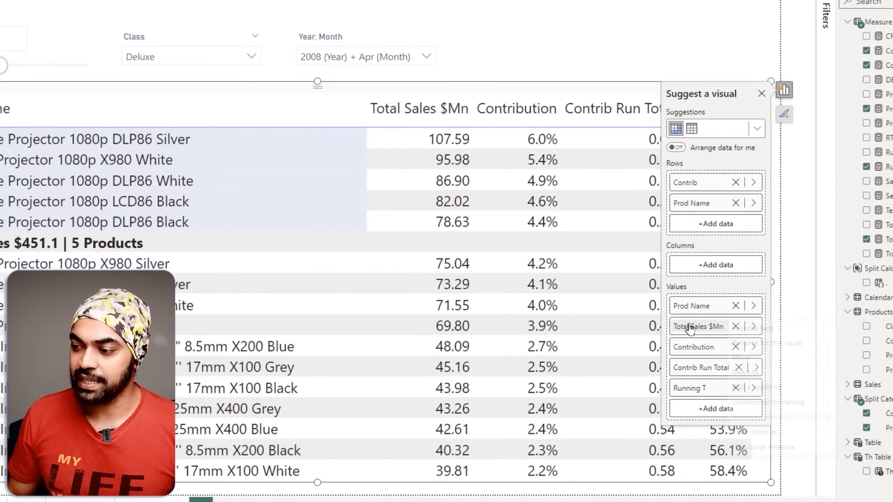
Apply conditional background color to the matrix's Total Sales $Mn values, using the Field value format style based on the CF measure.
right_click(857, 396)
mouse_move(733, 403)
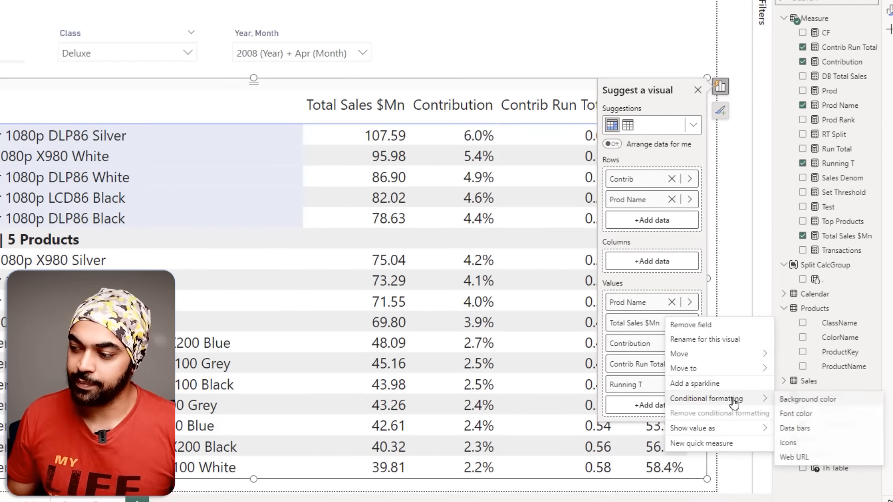
left_click(798, 400)
left_click(132, 76)
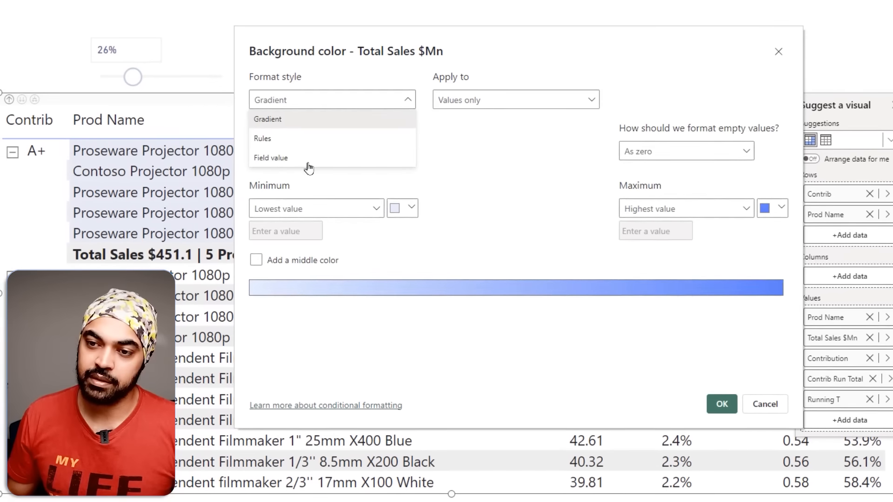
left_click(309, 159)
left_click(313, 149)
type("ct")
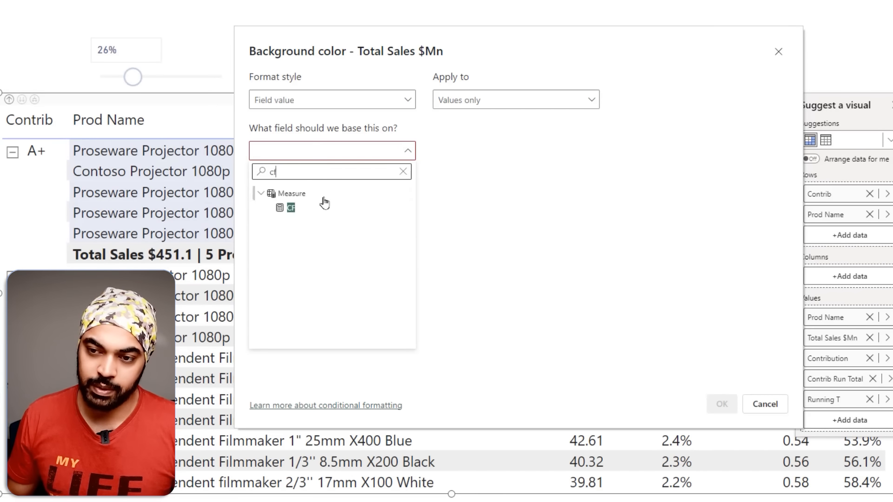
left_click(321, 205)
left_click(731, 403)
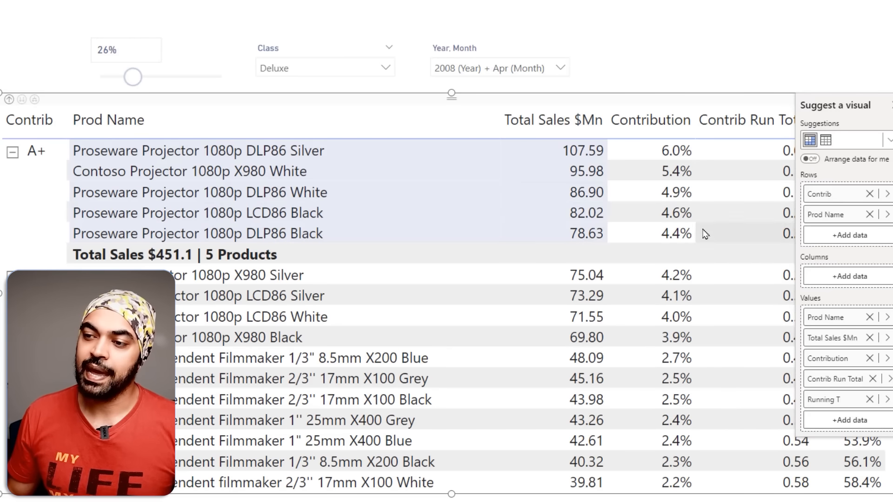
key("Escape")
left_click(734, 48)
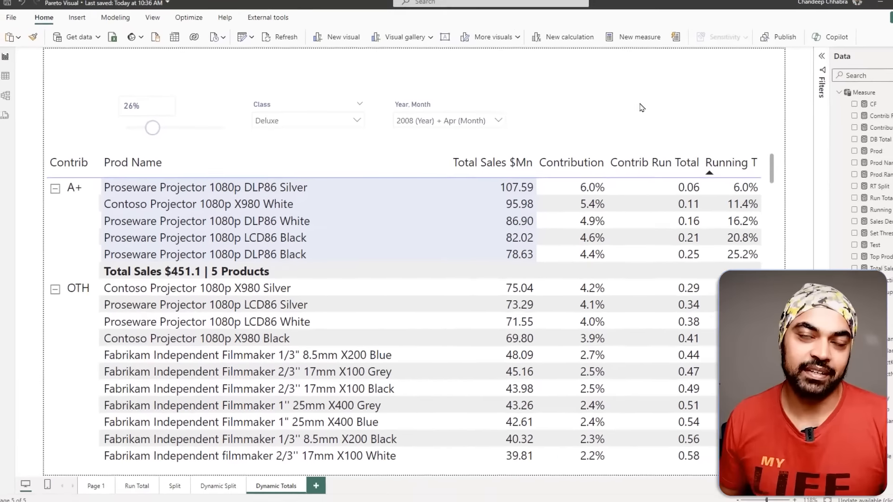
Open the Page 1 report and examine the A+ group's Contrib, Prod Name and Total Sales $Mn columns and the matrix's empty area.
left_click(96, 483)
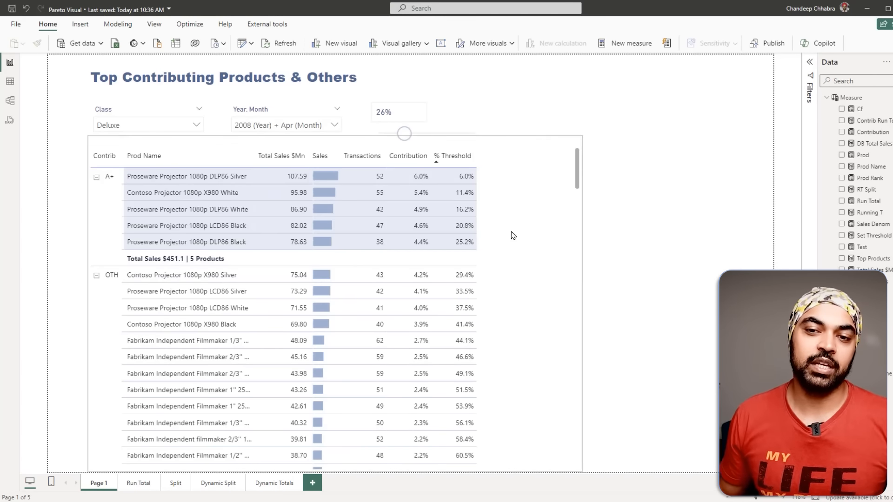
key("ctrl+2")
left_click_drag(86, 195, 98, 182)
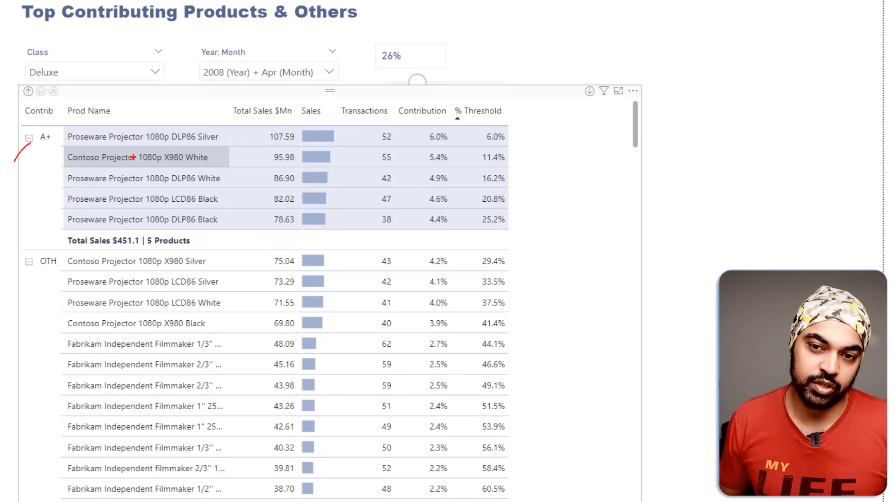
left_click_drag(137, 157, 160, 132)
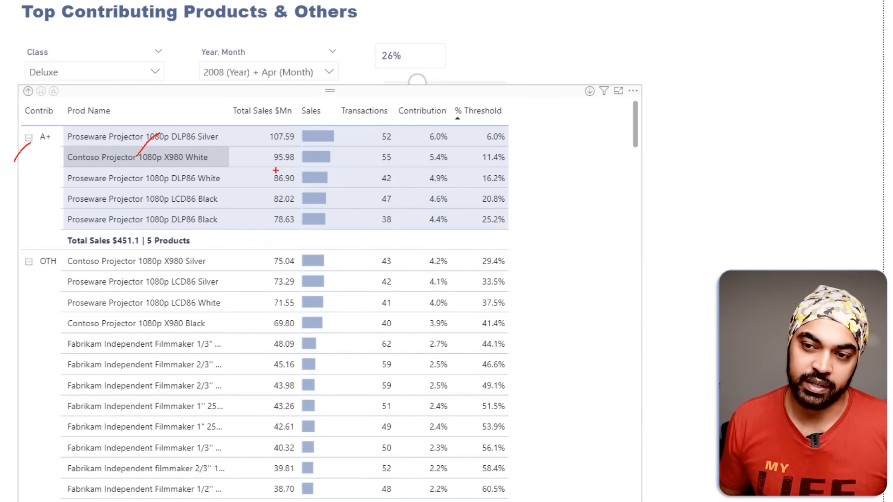
left_click_drag(275, 170, 287, 148)
mouse_move(516, 118)
left_mouse_down()
mouse_move(553, 174)
mouse_move(635, 237)
left_mouse_up()
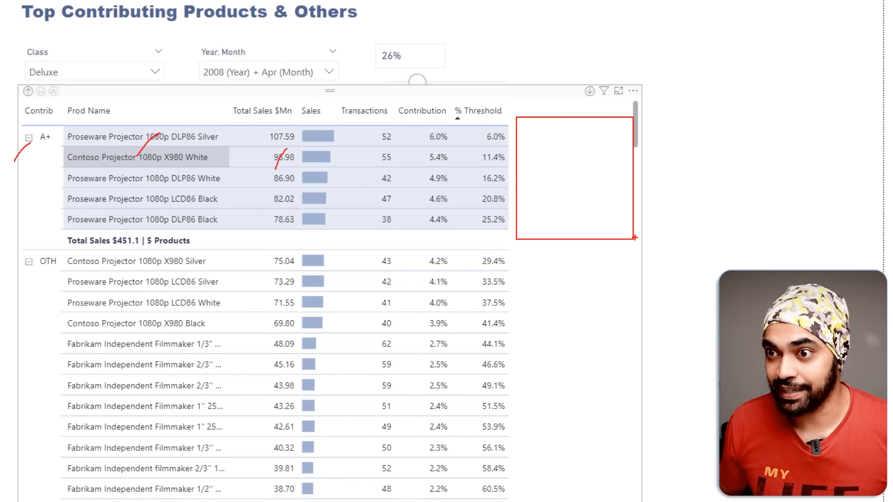
key("Escape")
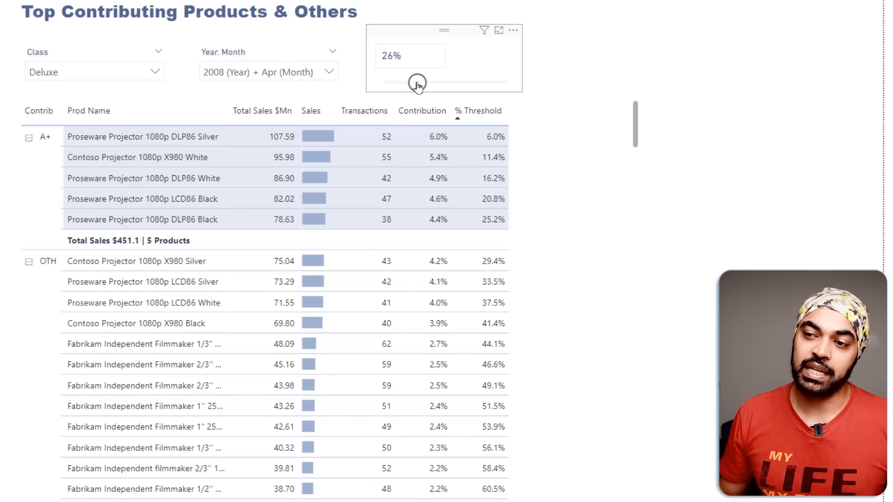
Set the threshold slicer on the Top Contributing Products & Others page to 35%.
left_click_drag(418, 83, 428, 86)
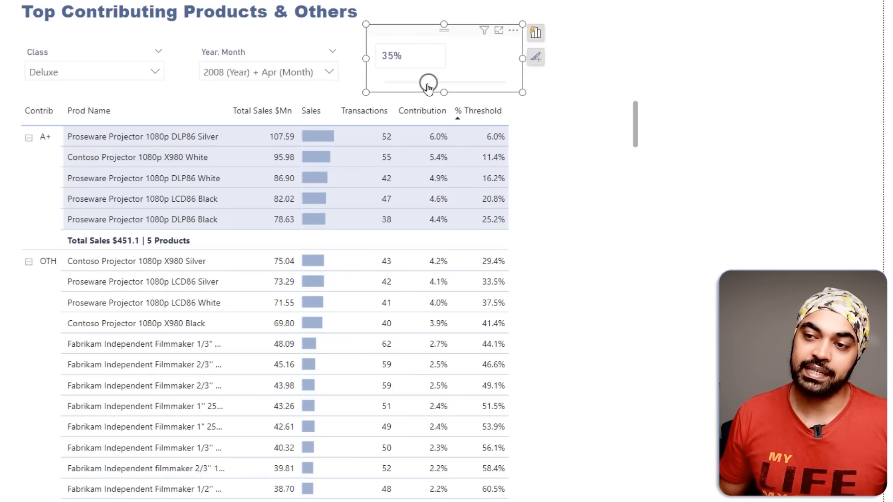
left_click(667, 55)
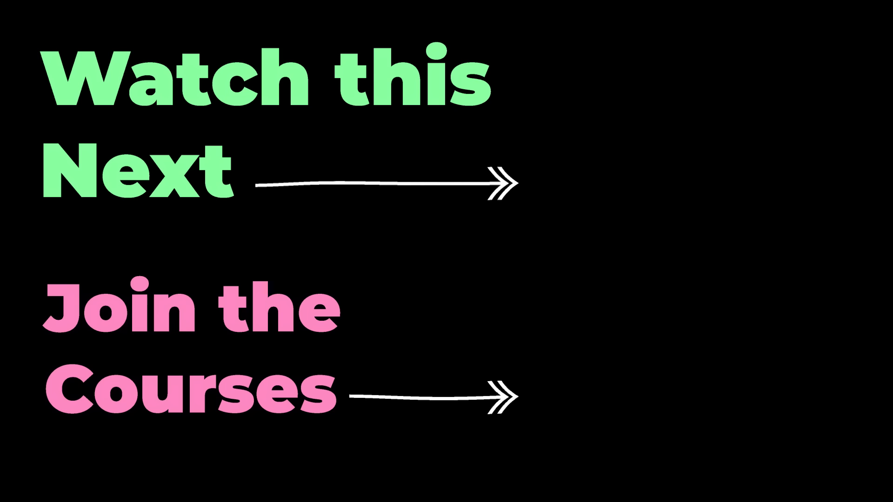